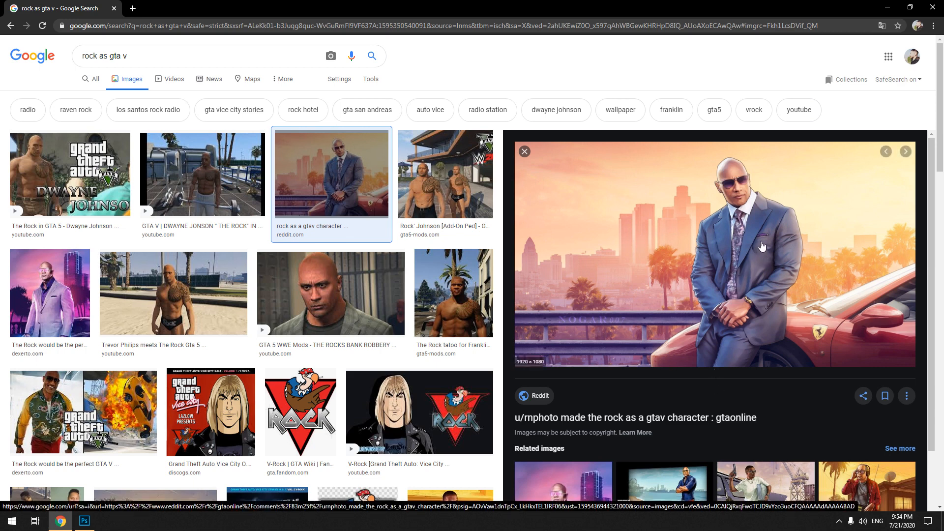
- Look over the GTA-style Rock artwork and its related images in the image search results
scroll(760, 274, "down", 5)
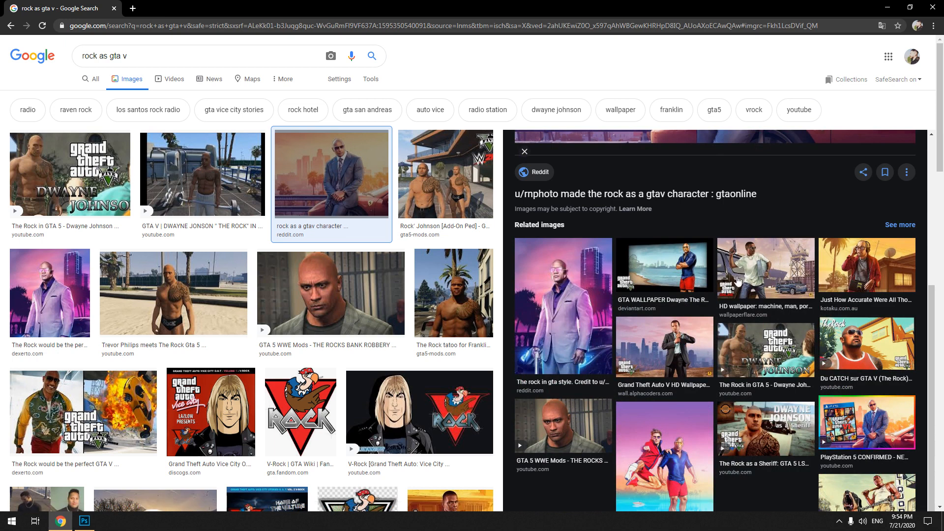
scroll(609, 295, "up", 5)
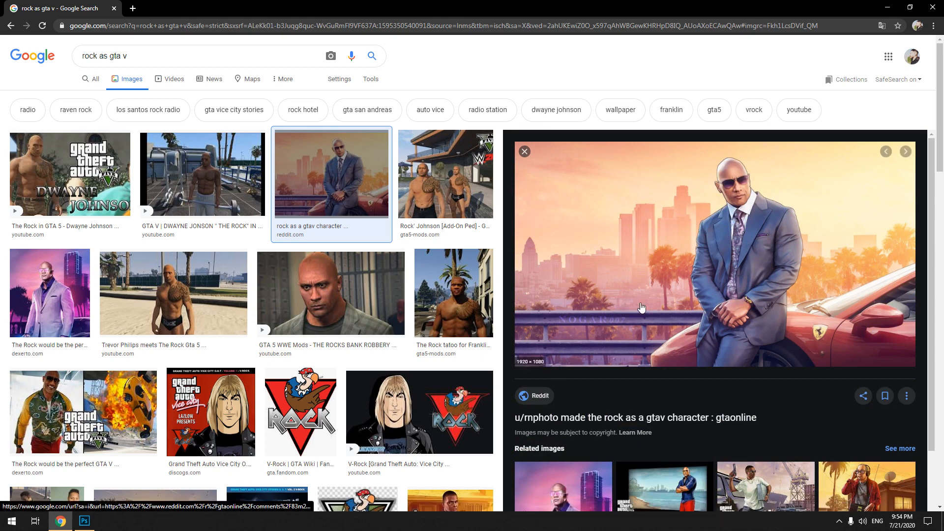
scroll(704, 269, "down", 5)
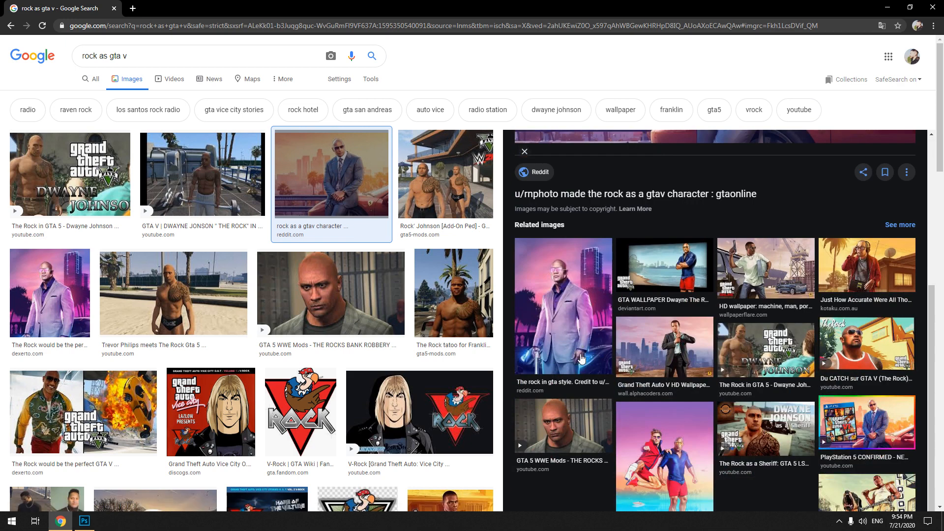
scroll(582, 358, "up", 5)
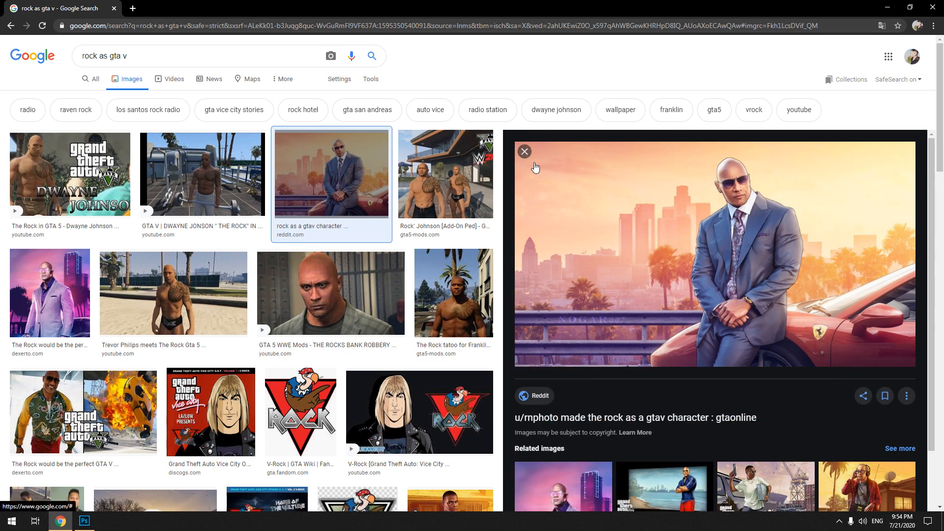
- Switch to Photoshop and review the open cartoon-effect examples and source photos, comparing them with the GTA-style reference in the browser
left_click(84, 522)
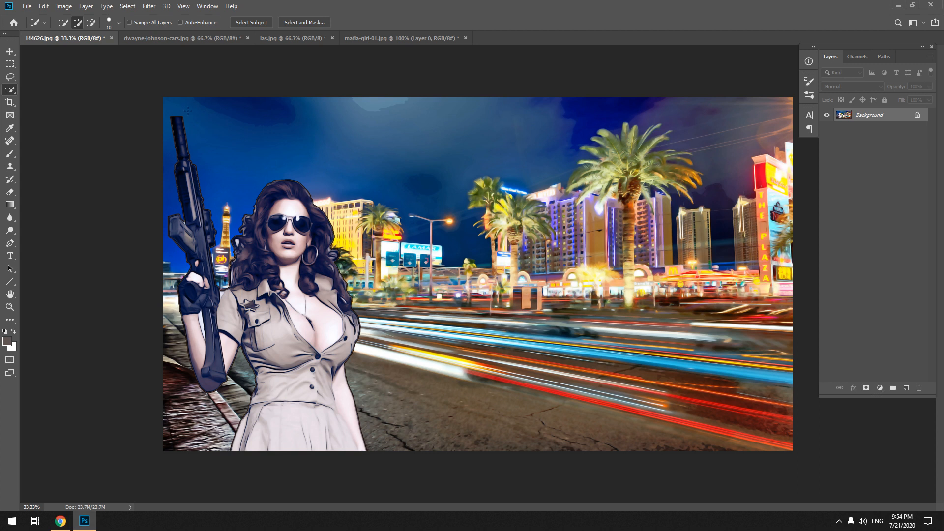
left_click(168, 37)
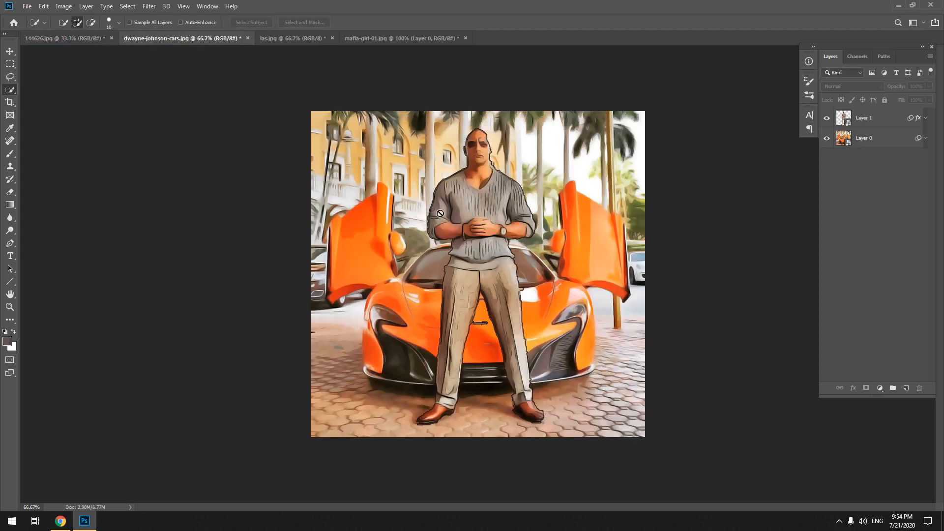
left_click(74, 43)
left_click(60, 520)
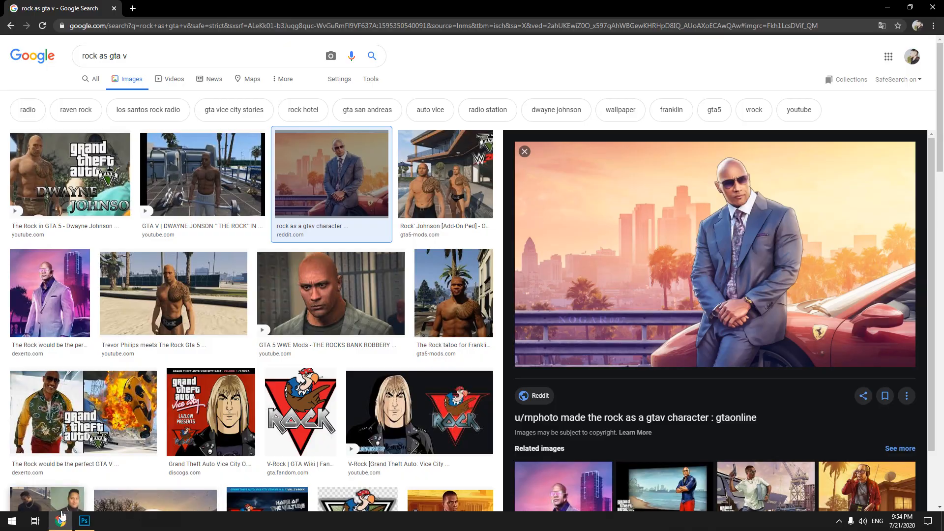
left_click(84, 520)
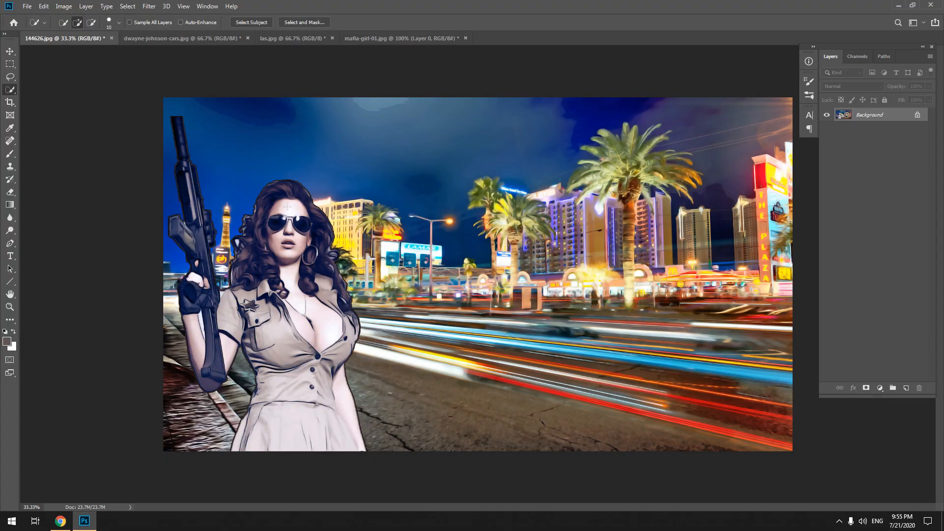
left_click(205, 37)
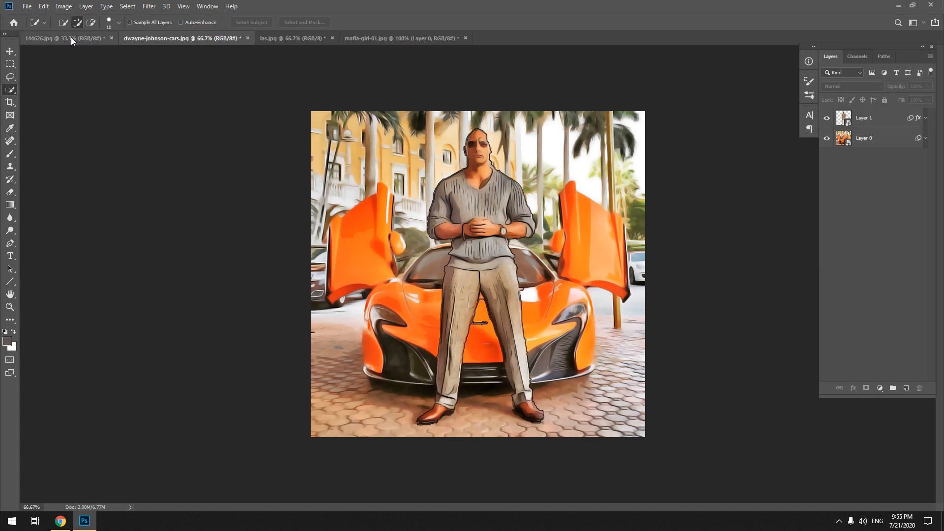
left_click(299, 44)
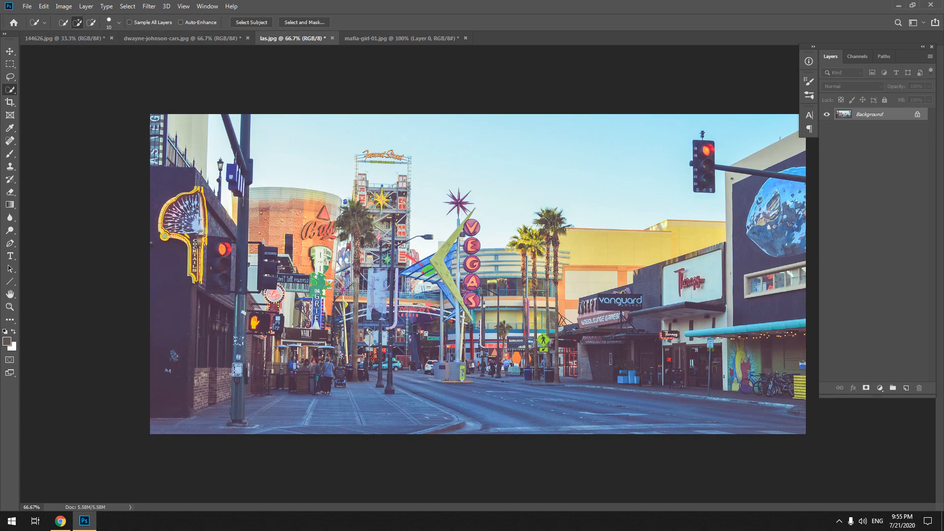
left_click(426, 43)
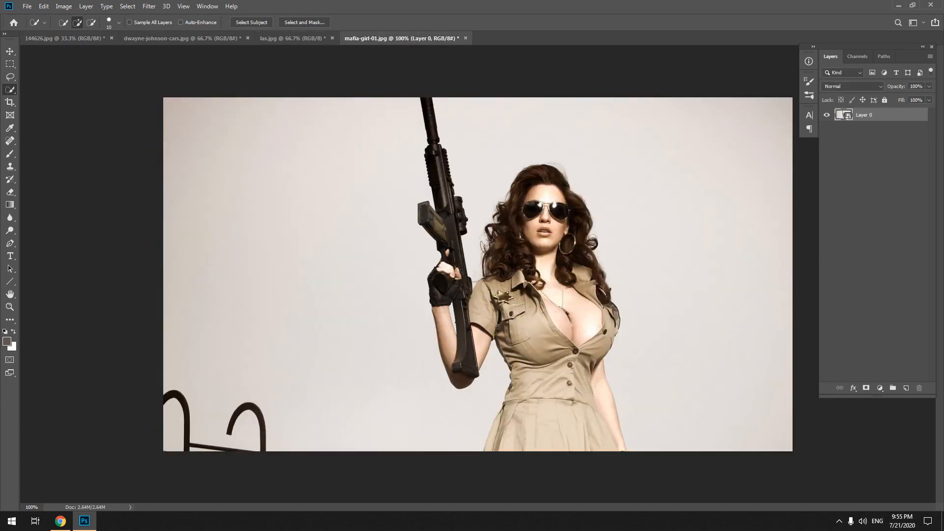
left_click(293, 39)
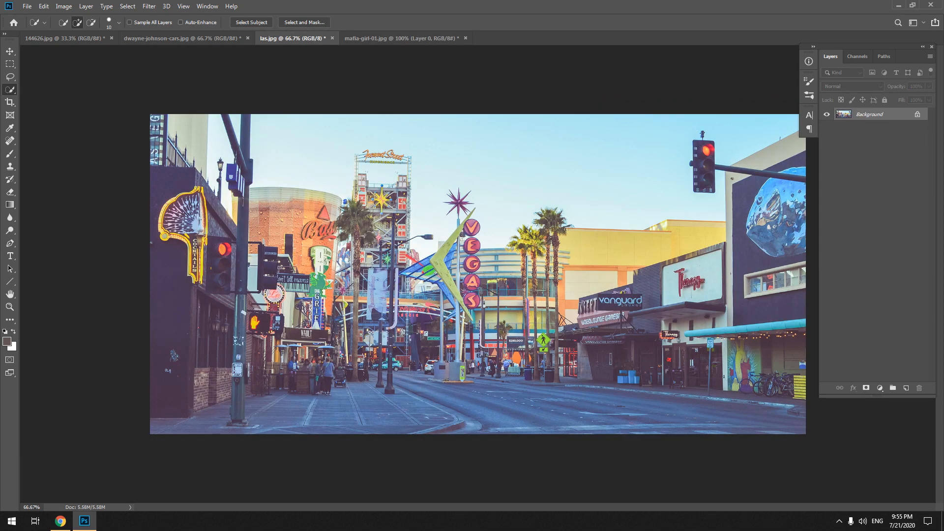
left_click(192, 38)
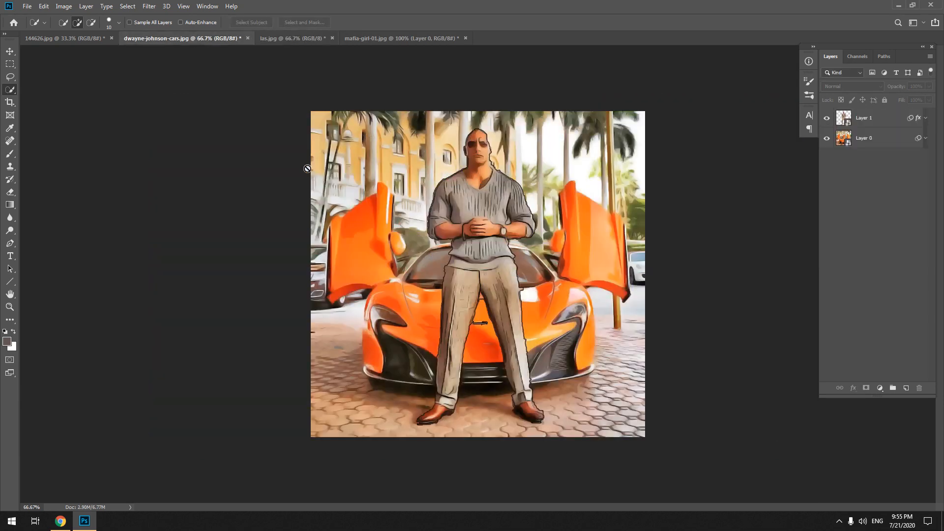
- Close the example documents dwayne-johnson-cars.jpg and 144626.jpg without saving their changes
left_click(248, 38)
key("Tab")
key("Return")
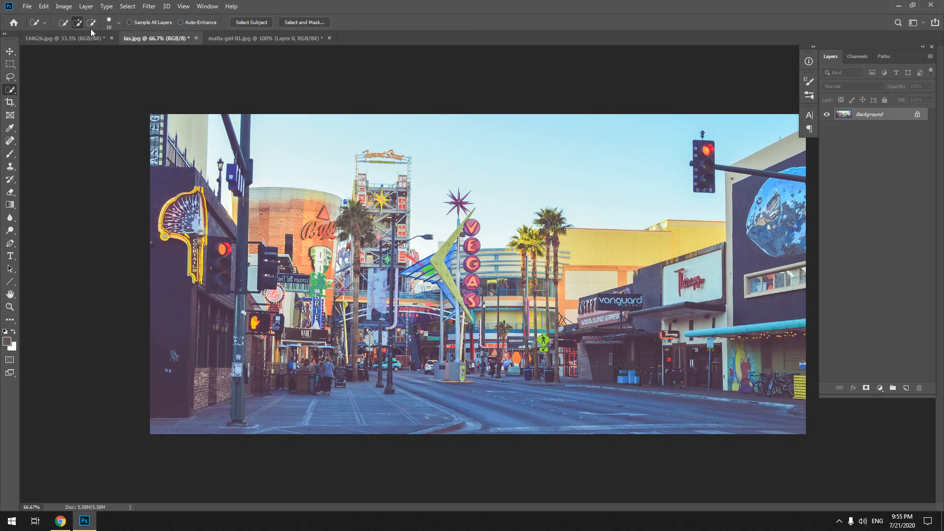
left_click(105, 38)
left_click(111, 38)
key("Tab")
key("Return")
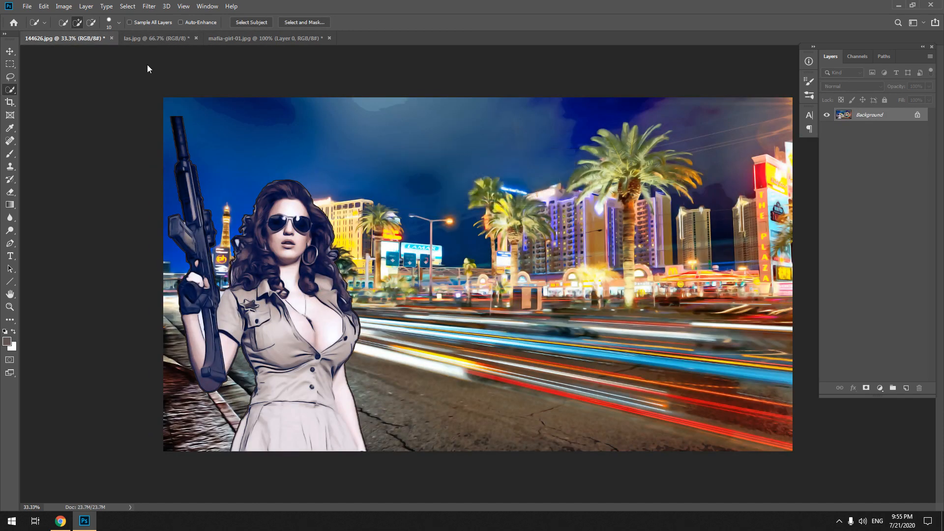
- Bring mafia-girl-01.jpg to the front and make its Layer 0 the active layer
left_click(167, 39)
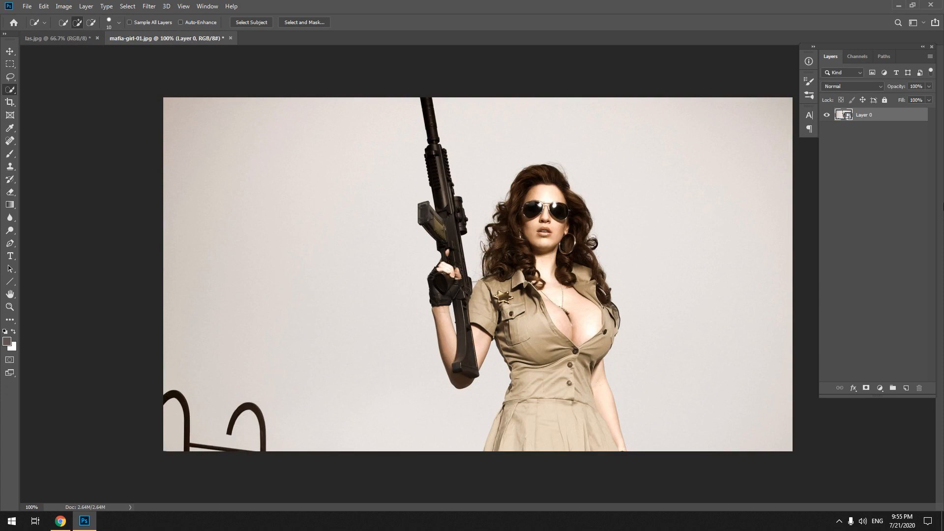
left_click(895, 183)
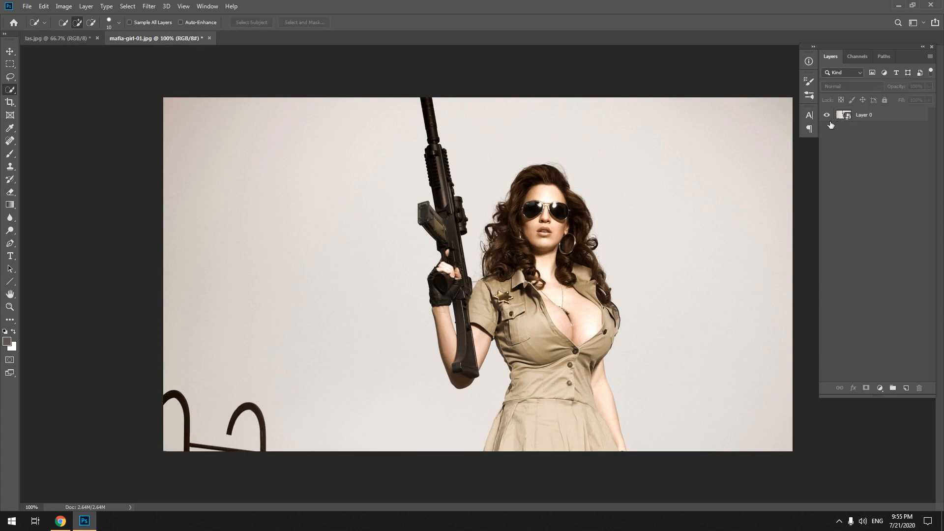
key("v")
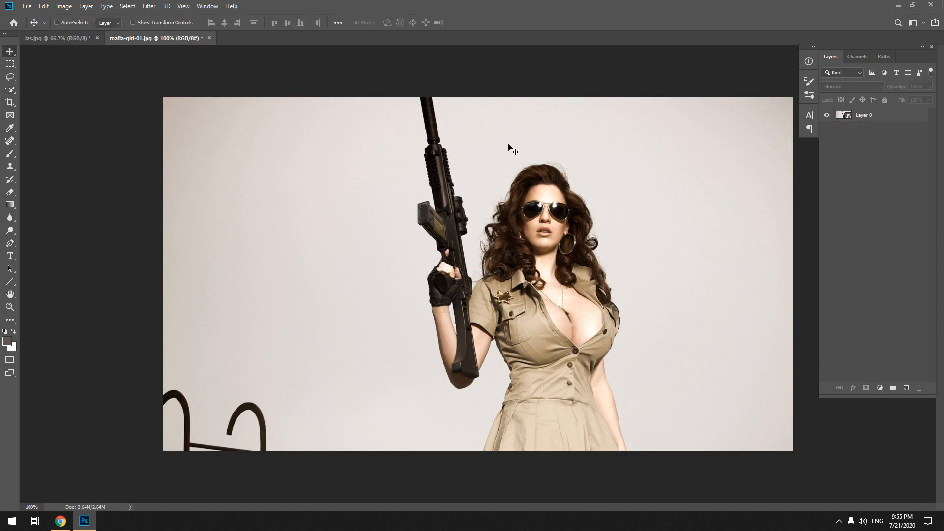
left_click(904, 118)
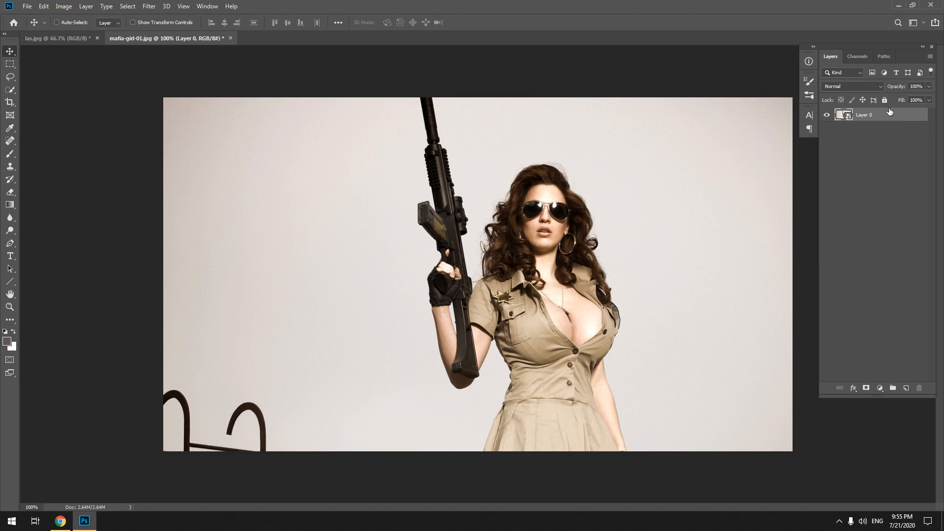
left_click(844, 230)
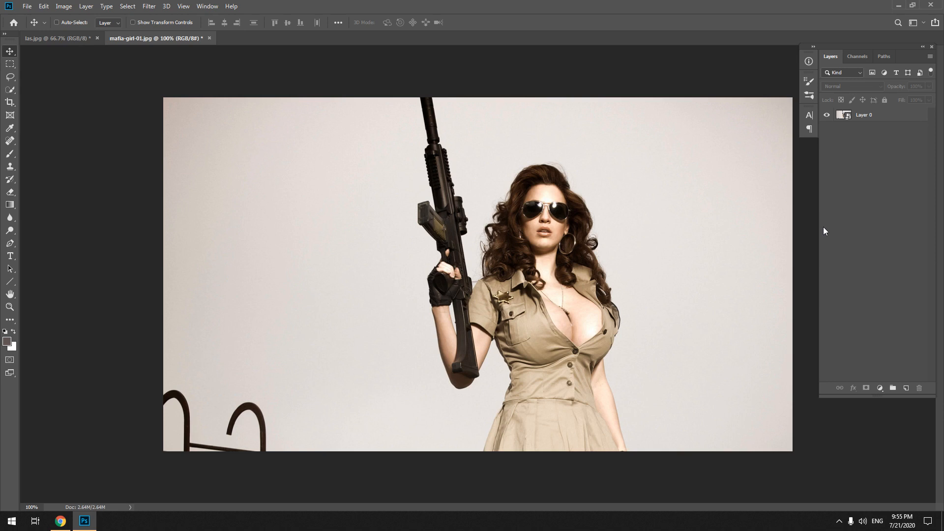
left_click(876, 116)
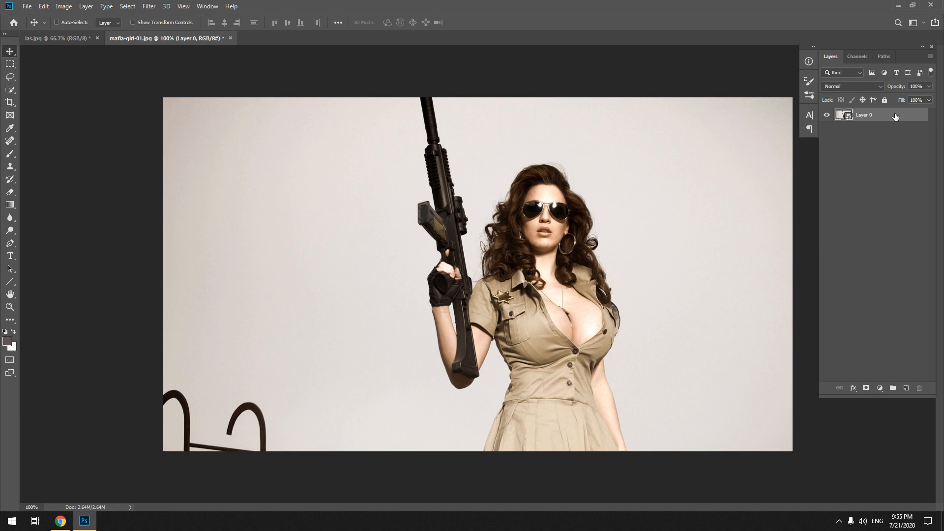
- Isolate the woman with Select Subject on a new layer copy and hide the original Layer 0
left_click(9, 92)
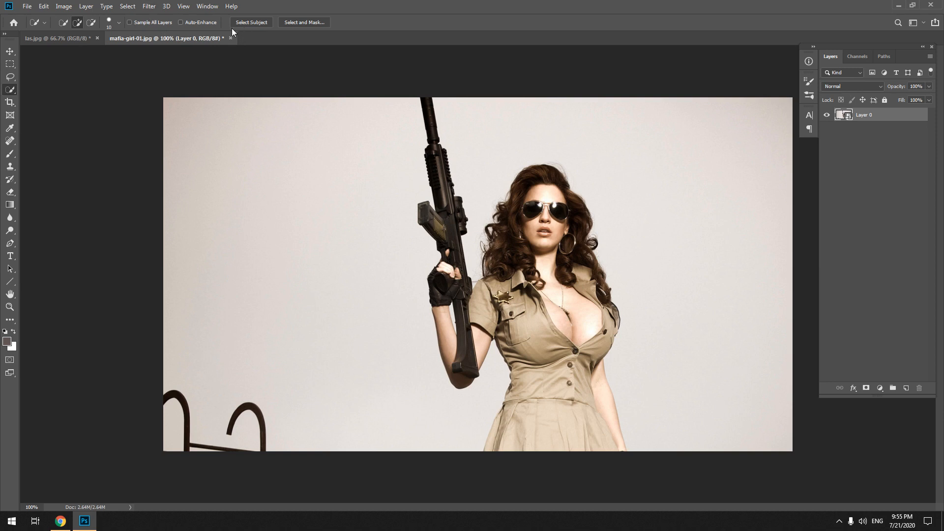
left_click(255, 24)
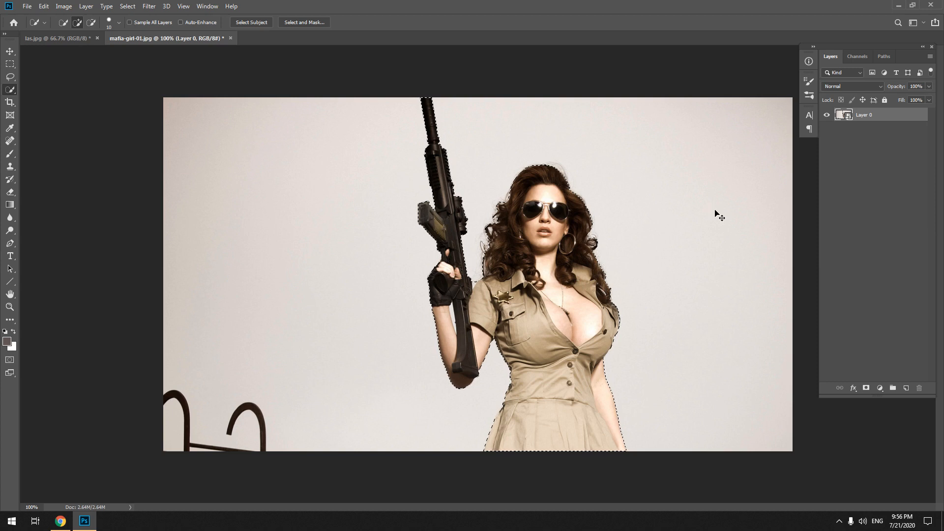
key("ctrl+j")
left_click(826, 129)
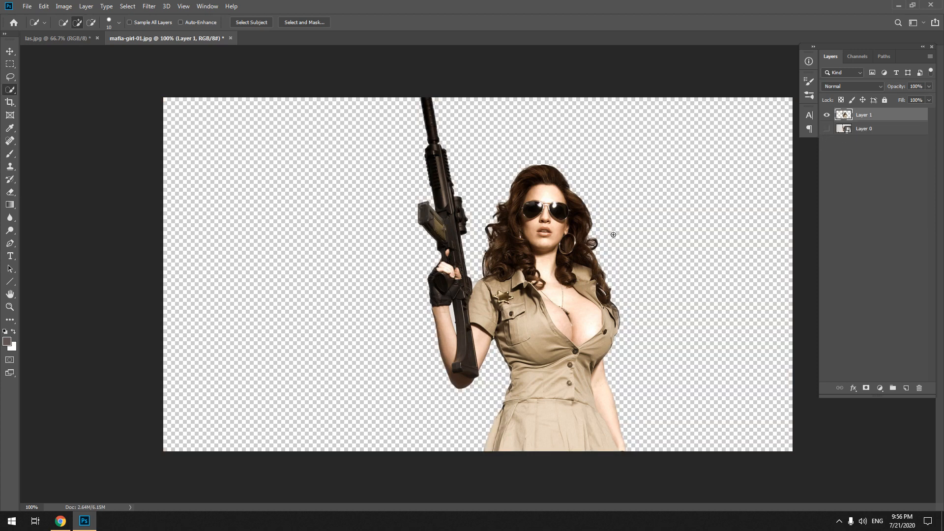
- Convert the woman's cut-out layer to a Smart Object
key("v")
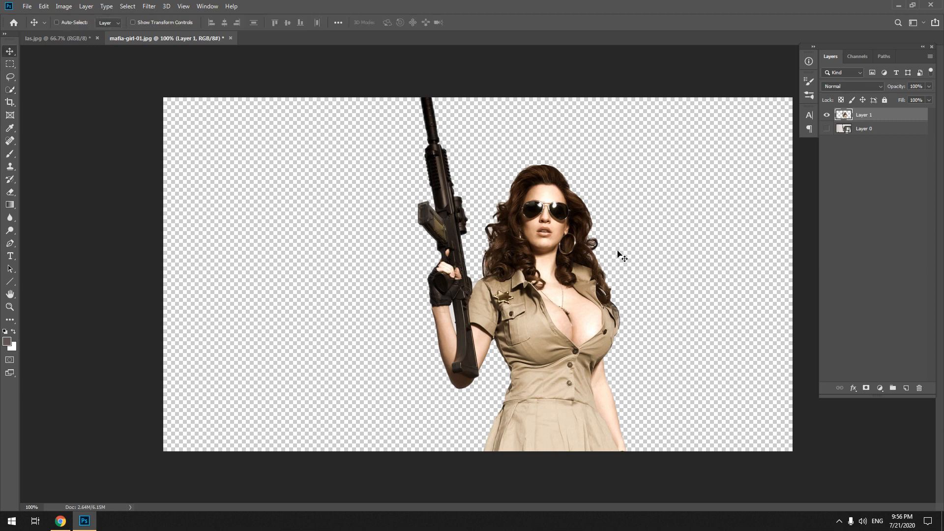
right_click(894, 114)
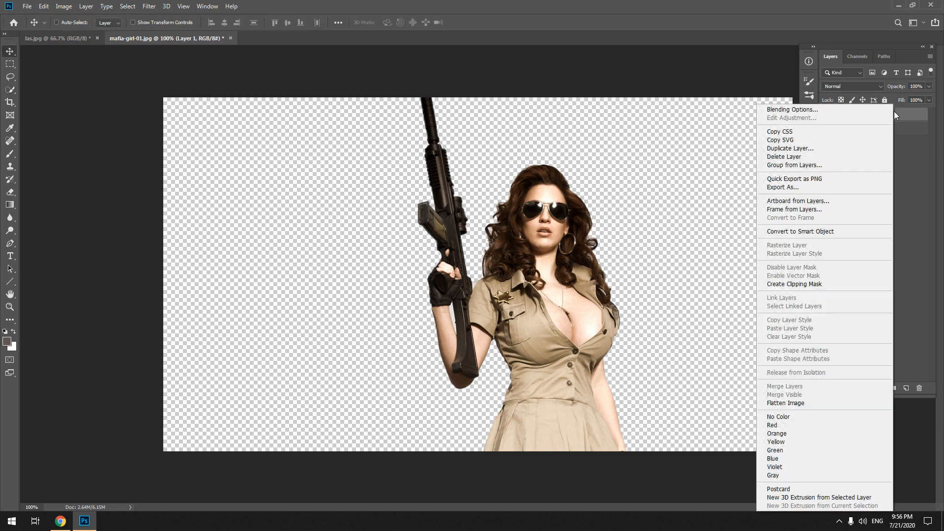
left_click(845, 237)
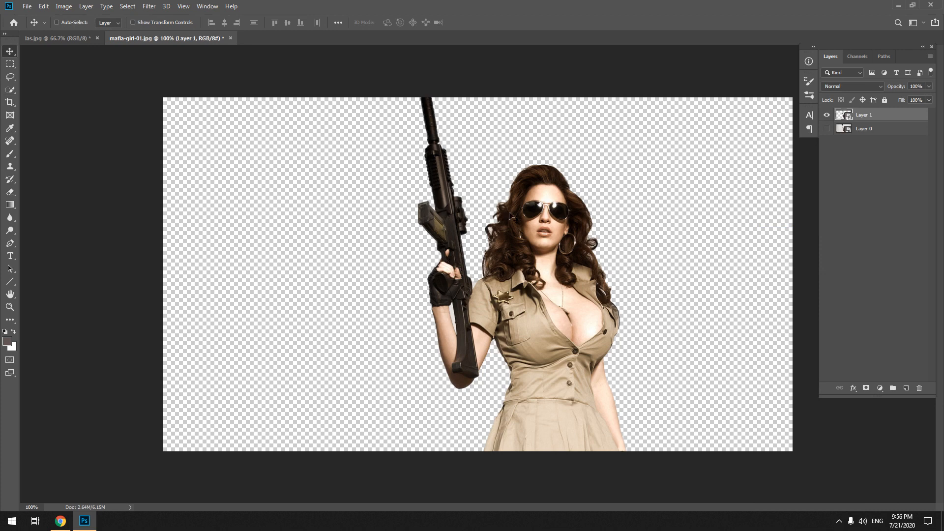
left_click_drag(553, 249, 488, 239)
key("ctrl+z")
- Apply Shadows/Highlights to the woman's cut-out with more options shown, Shadows amount 35%, Highlights amount 0% and Color +20
left_click(58, 4)
mouse_move(113, 32)
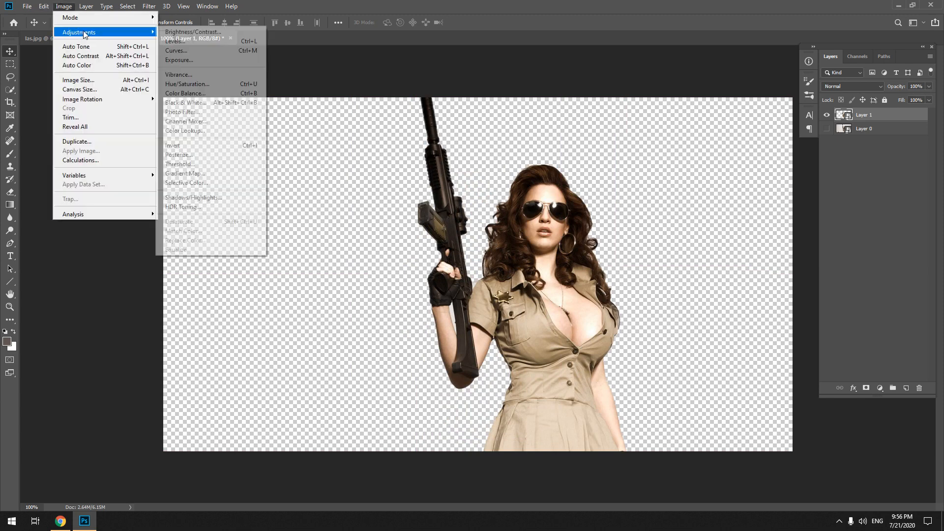
left_click(216, 198)
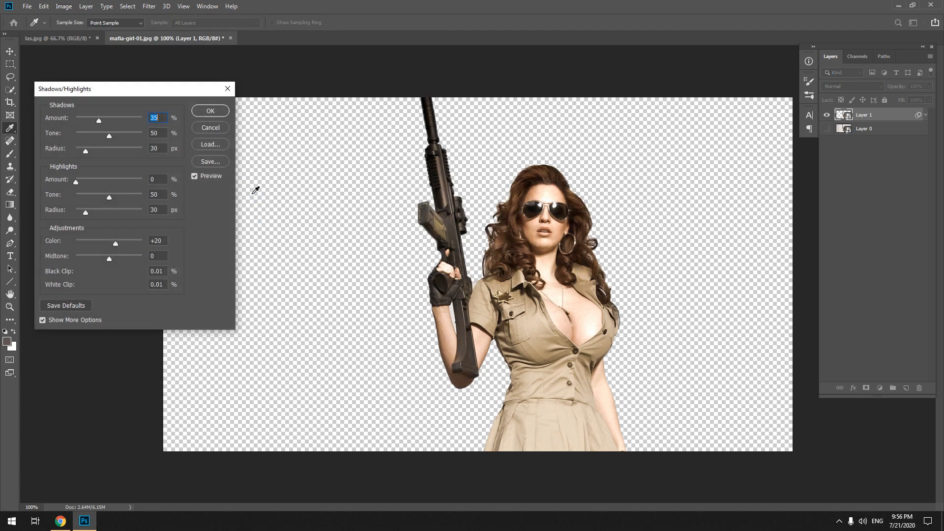
left_click_drag(163, 88, 292, 105)
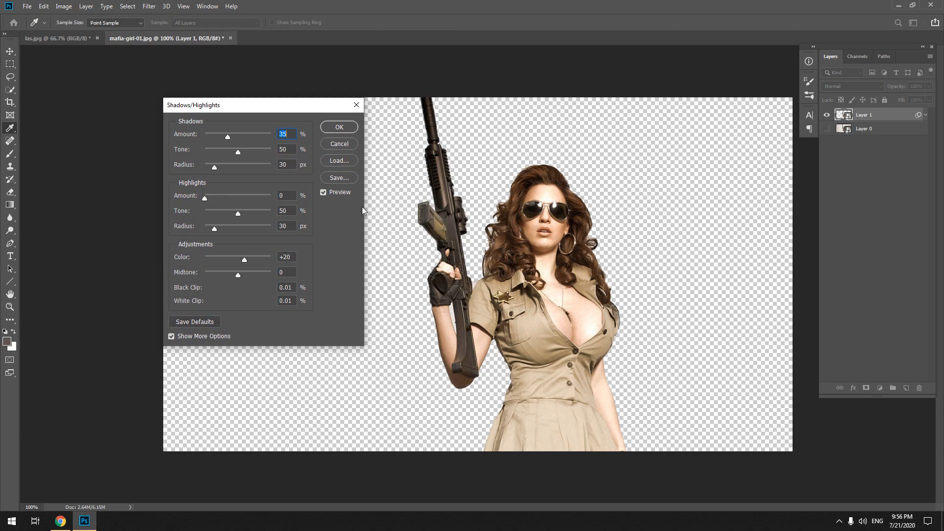
left_click(216, 336)
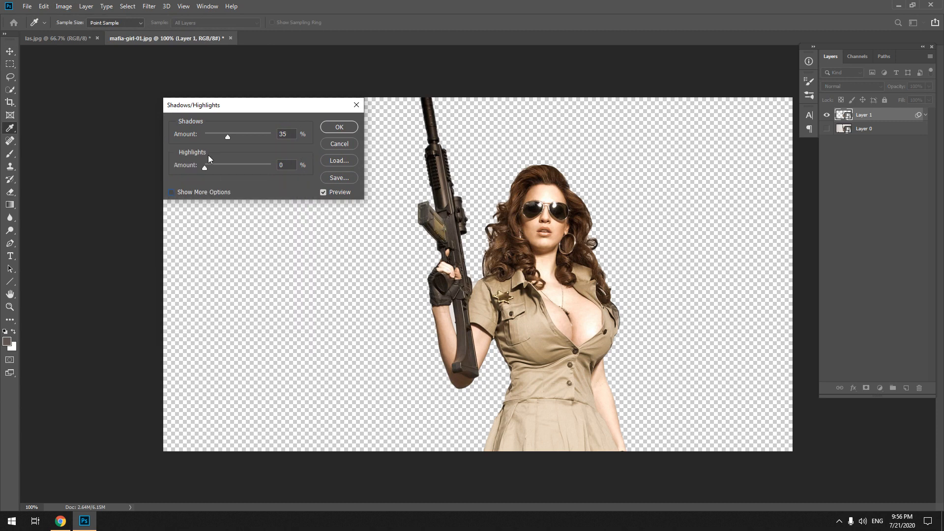
left_click(172, 192)
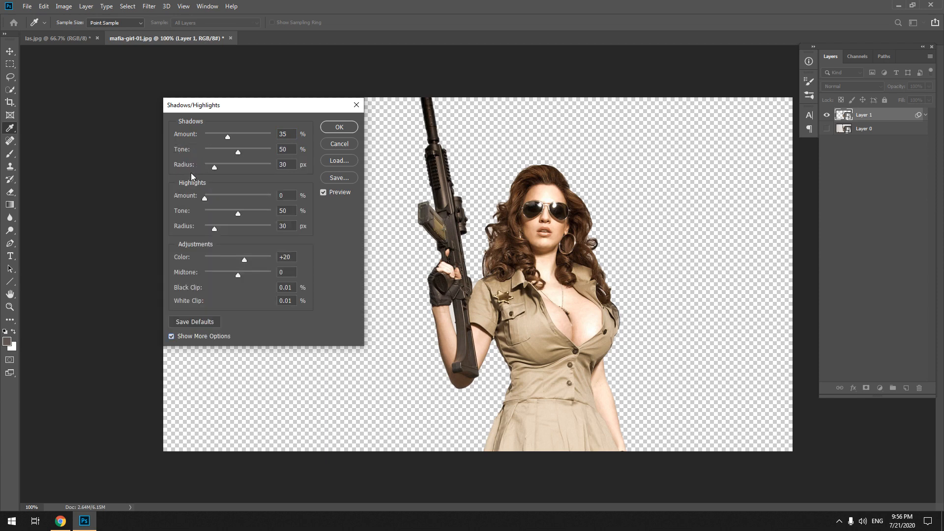
left_click(171, 335)
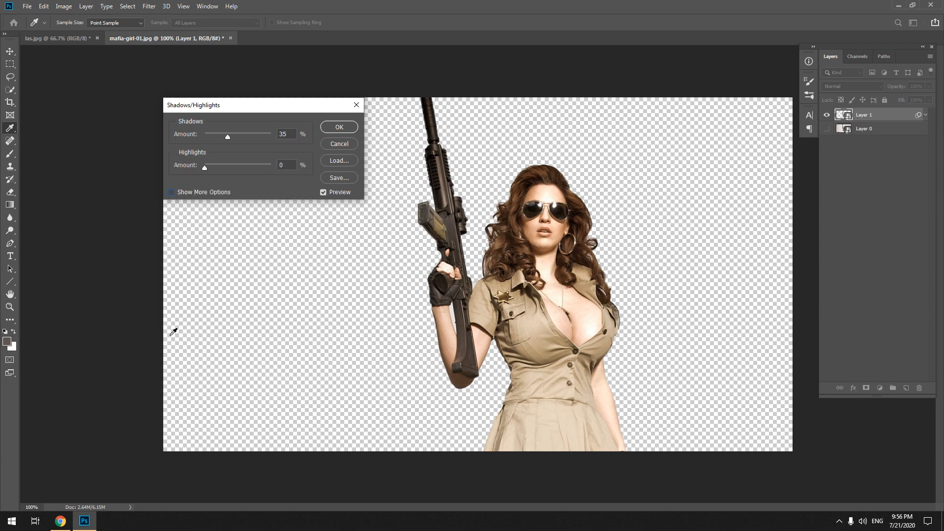
left_click(170, 191)
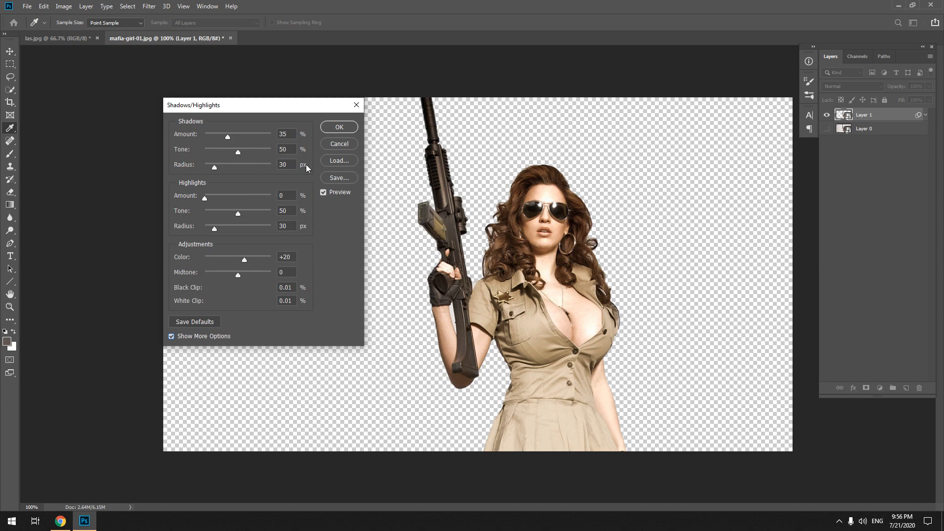
left_click(339, 128)
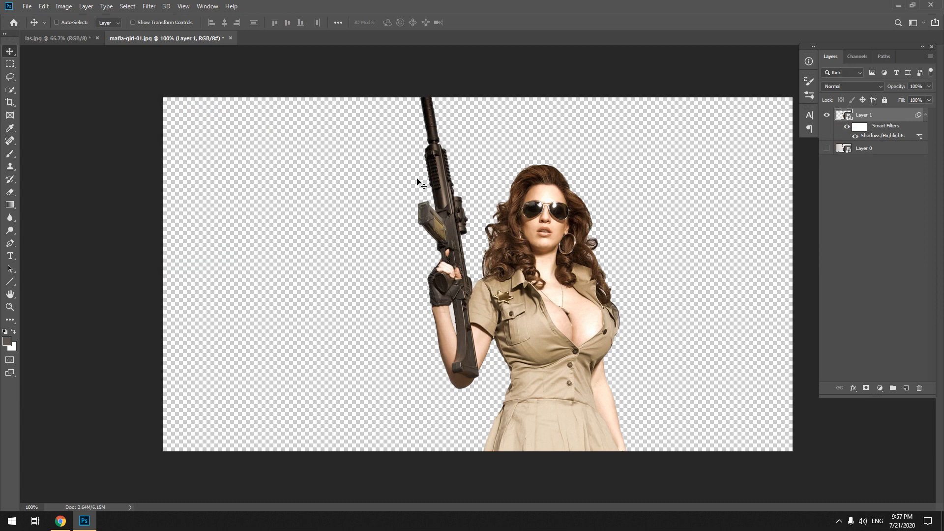
- Apply an Oil Paint filter to the woman's cut-out with Stylization 2.0, Cleanliness 10.0, Scale 0.1, Bristle Detail 0.0 and Lighting off
left_click(148, 6)
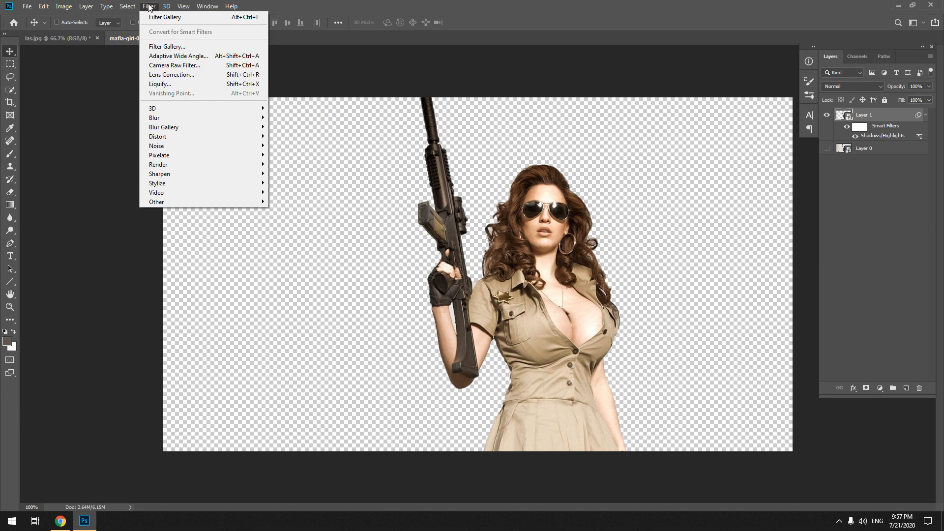
mouse_move(266, 183)
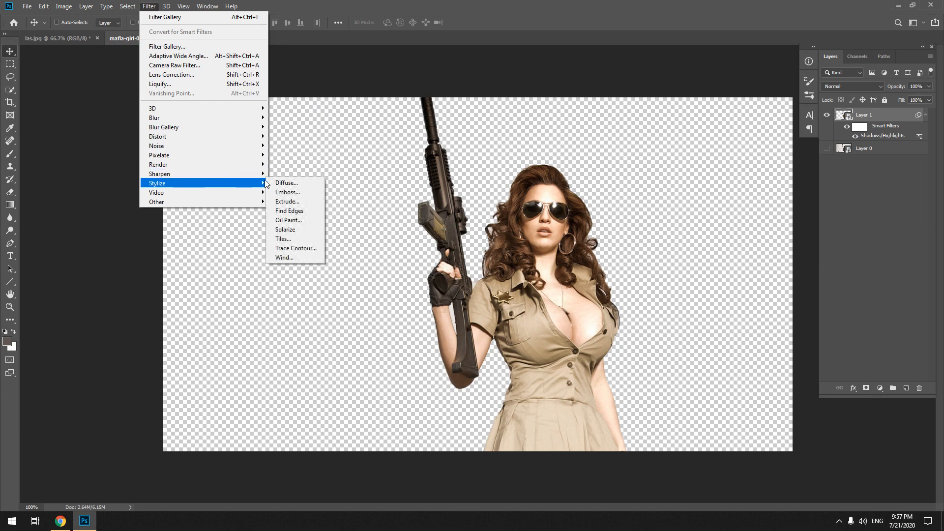
left_click(288, 220)
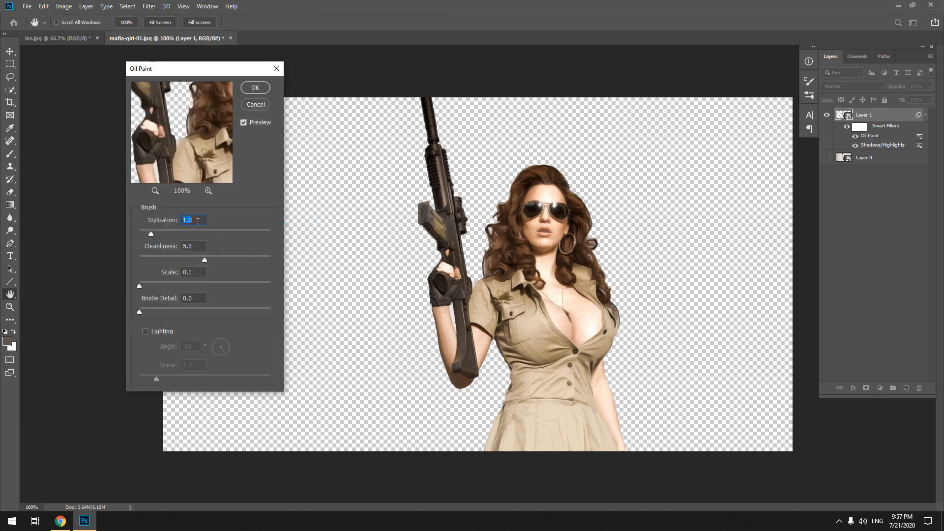
type("2")
left_click_drag(205, 261, 275, 260)
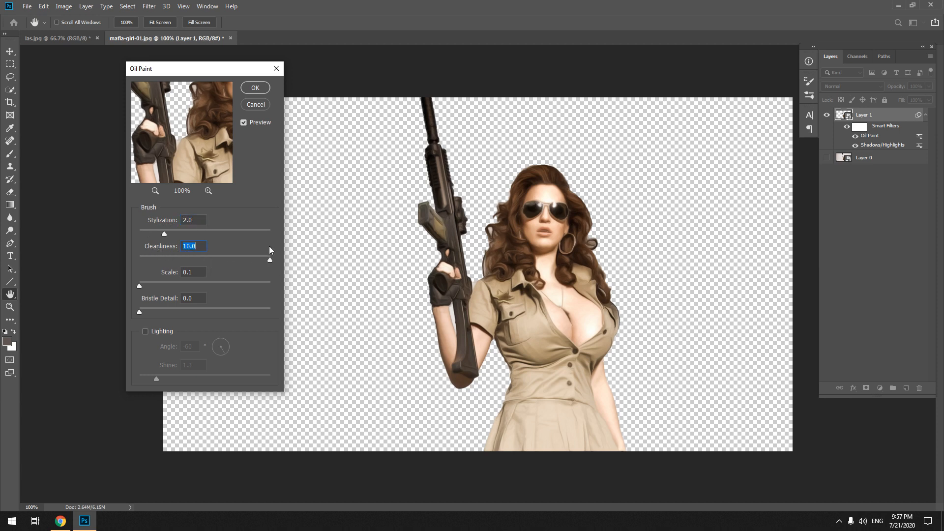
left_click(255, 88)
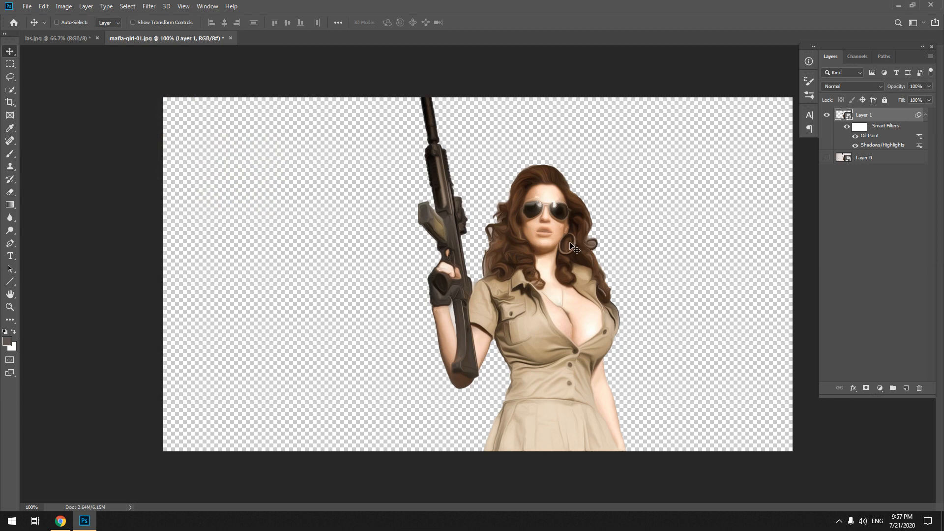
- Apply the artistic Poster Edges effect to the woman's cut-out with Edge Thickness 0, Edge Intensity 1 and Posterization 6
left_click(896, 210)
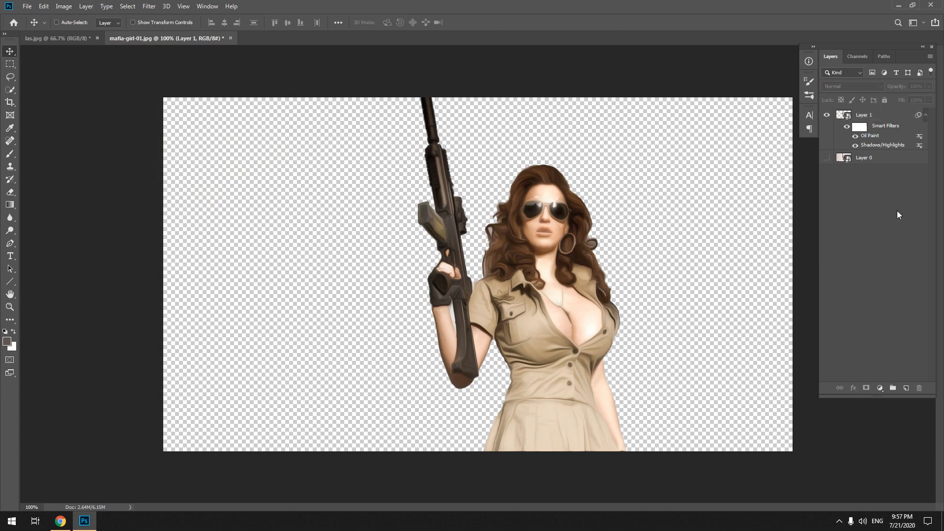
left_click(877, 119)
left_click(149, 6)
left_click(169, 47)
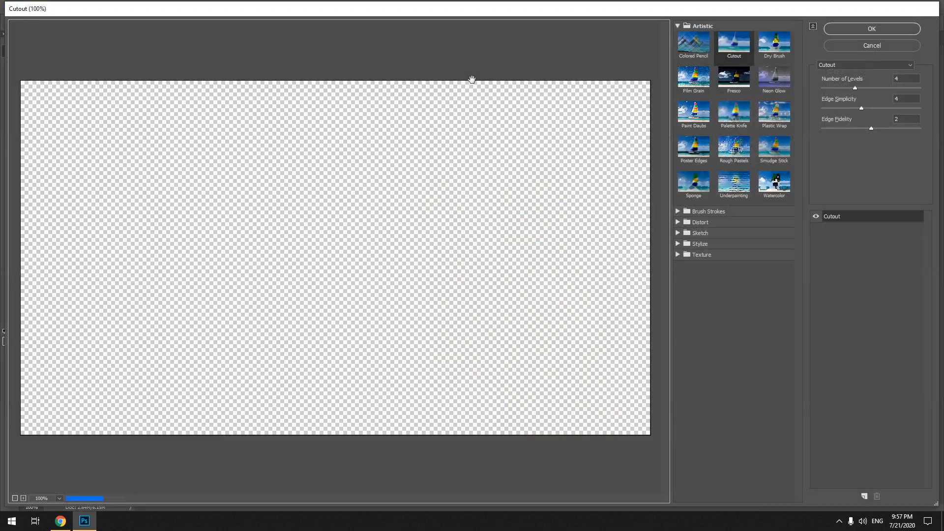
left_click(678, 26)
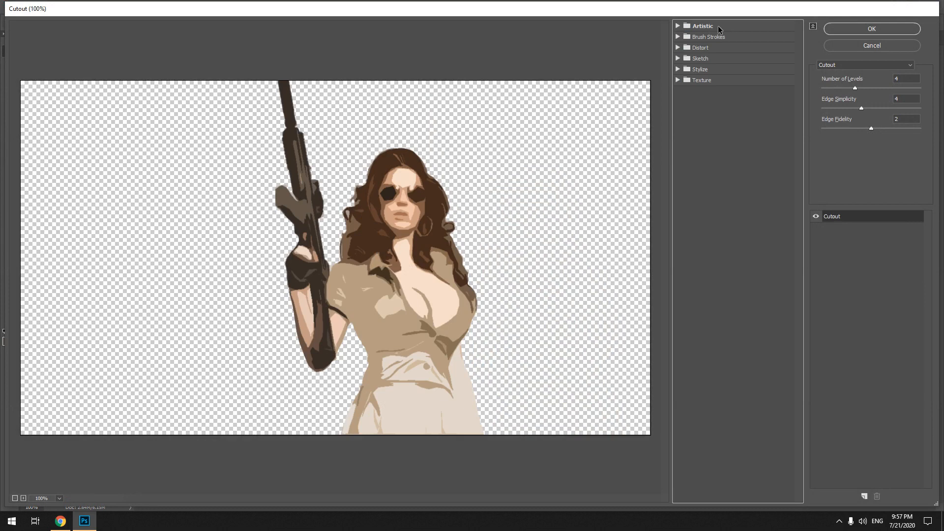
left_click(677, 27)
left_click(701, 29)
left_click(684, 27)
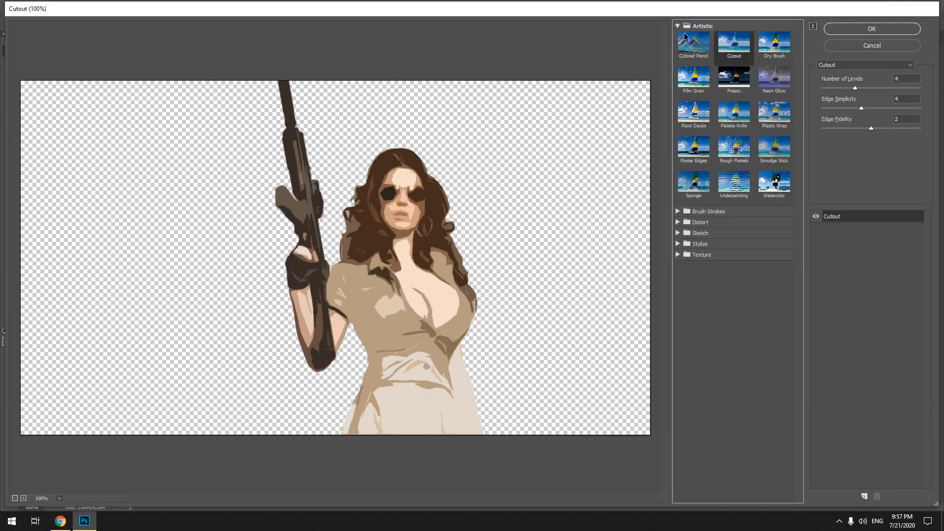
left_click(698, 153)
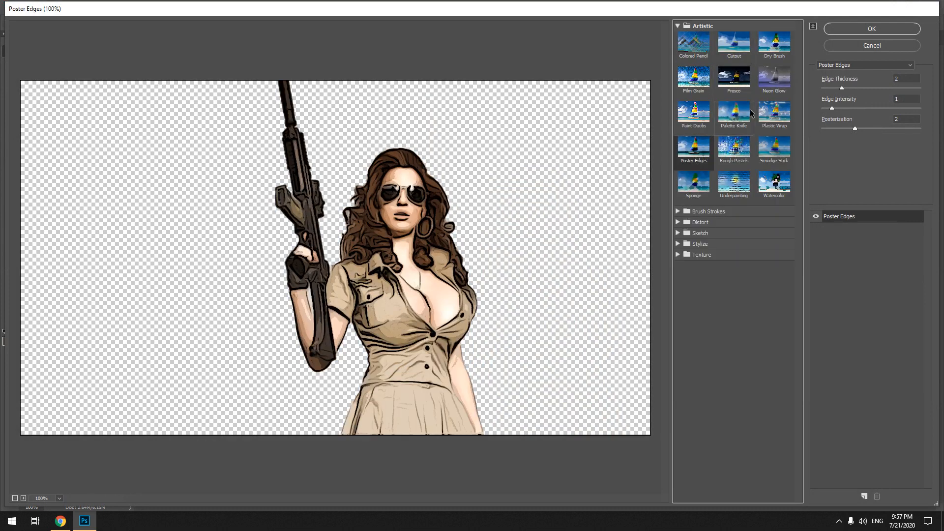
left_click_drag(841, 88, 817, 89)
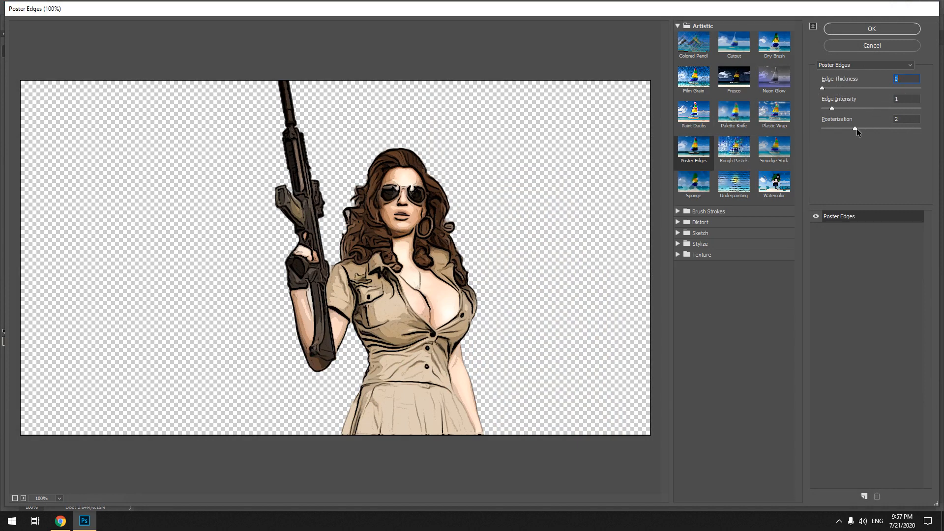
left_click_drag(855, 128, 919, 131)
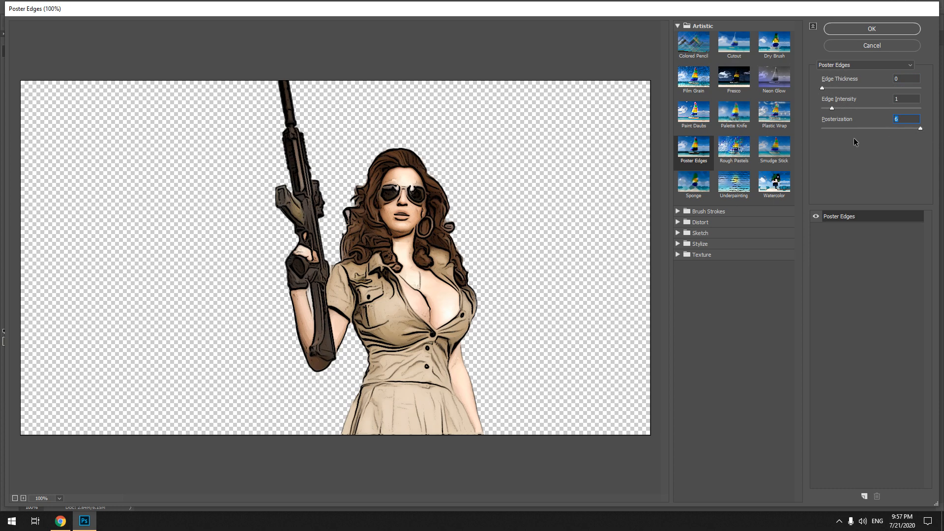
left_click(872, 30)
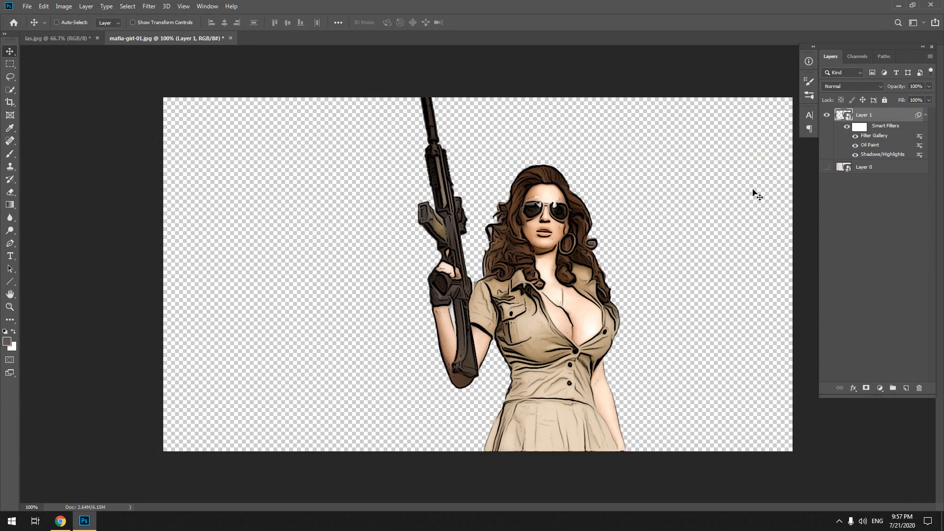
- Set the opacity of the Filter Gallery smart filter to 60% in its blending options
double_click(920, 137)
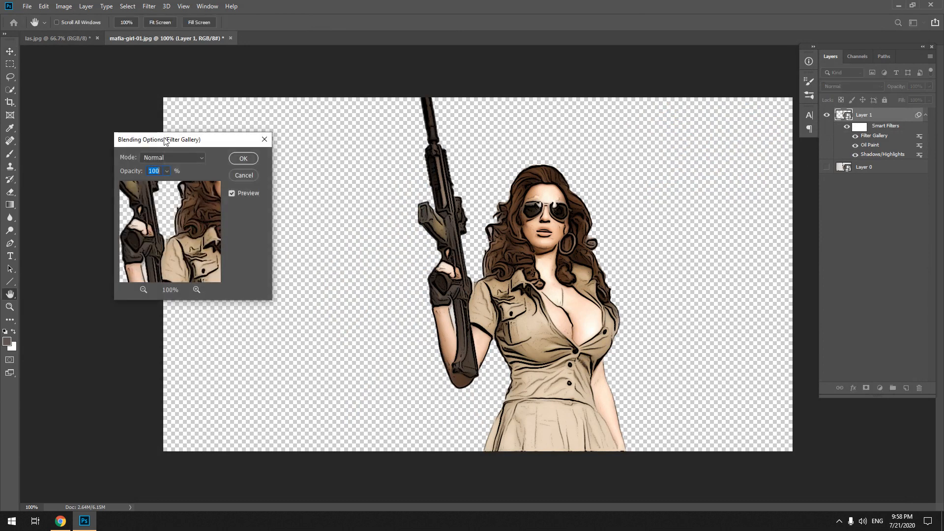
left_click_drag(172, 143, 301, 142)
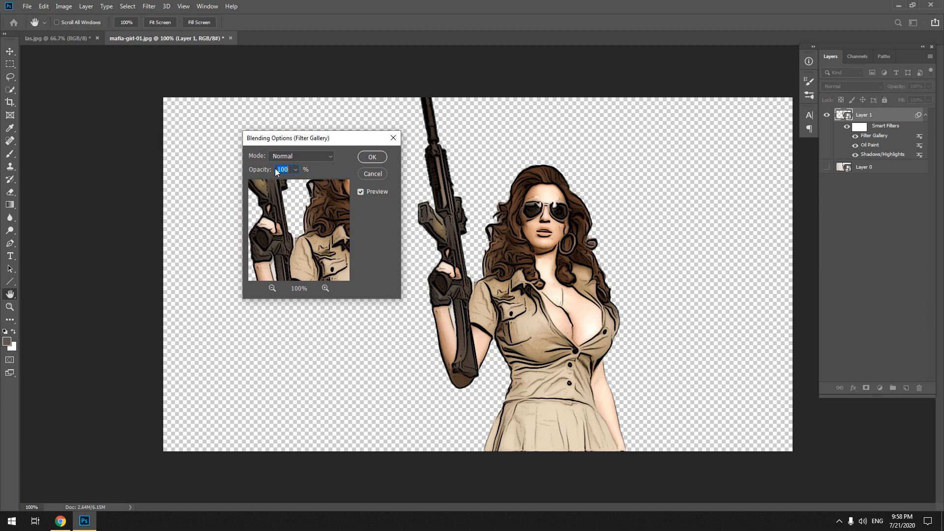
type("60")
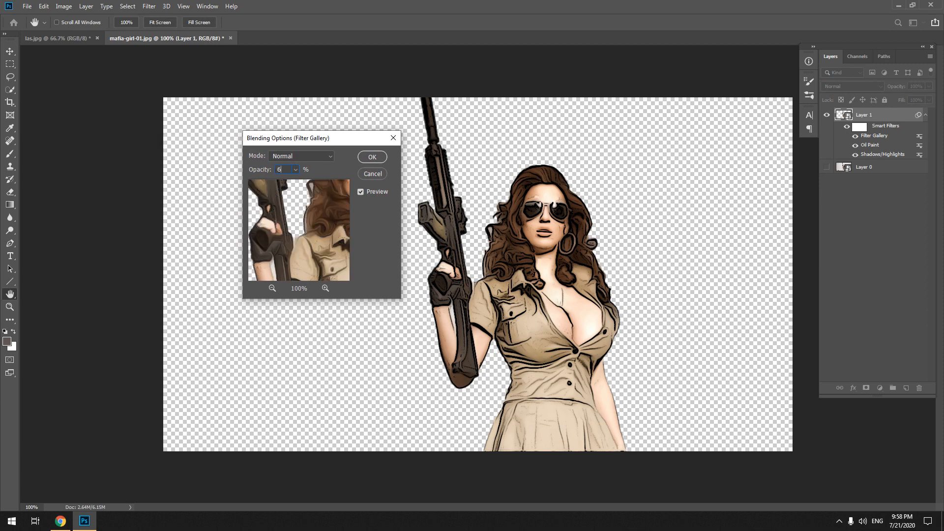
left_click(371, 157)
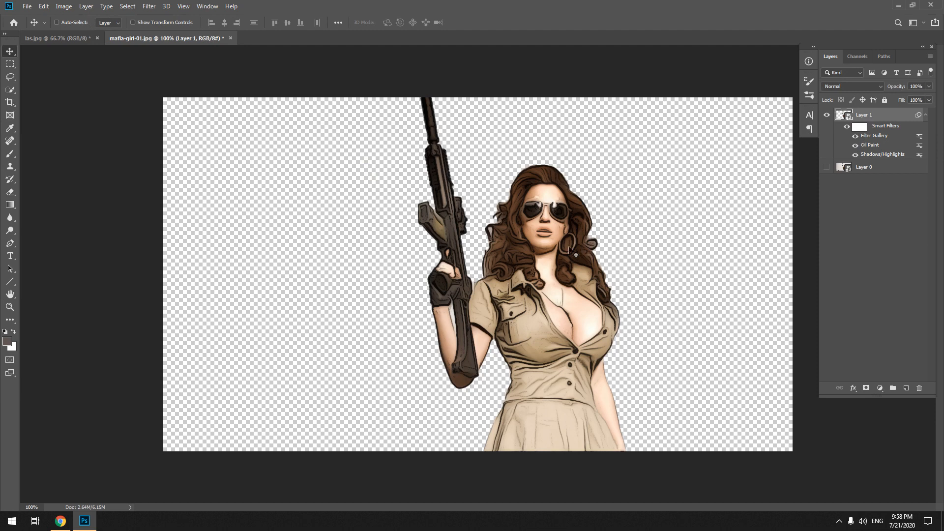
- Apply Reduce Noise to the woman's cut-out with Strength 10 and Preserve Details, Reduce Color Noise and Sharpen Details at 0%
left_click_drag(556, 190, 653, 186)
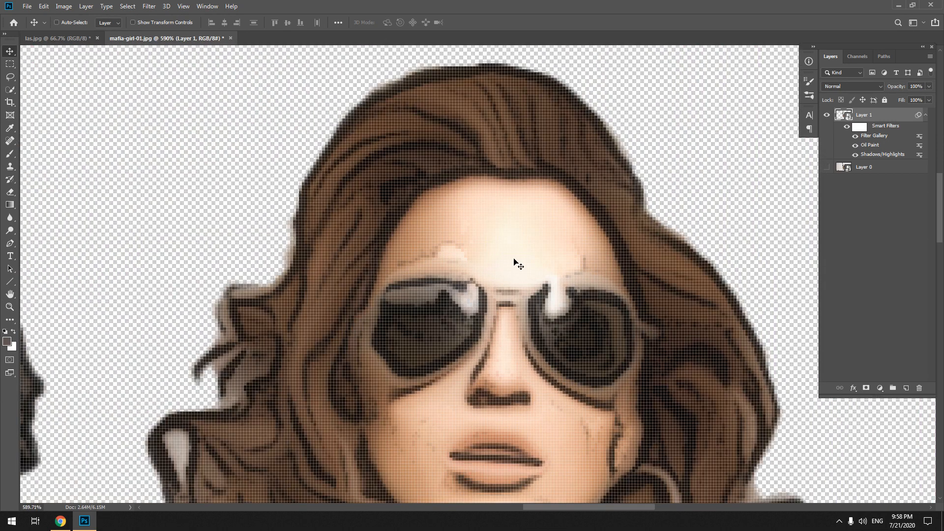
left_click_drag(638, 316, 537, 296)
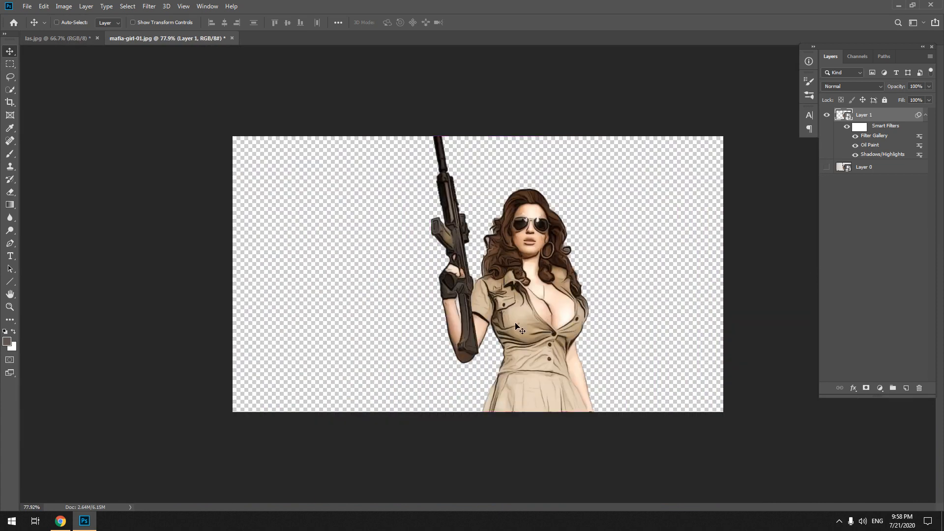
left_click(149, 6)
mouse_move(163, 149)
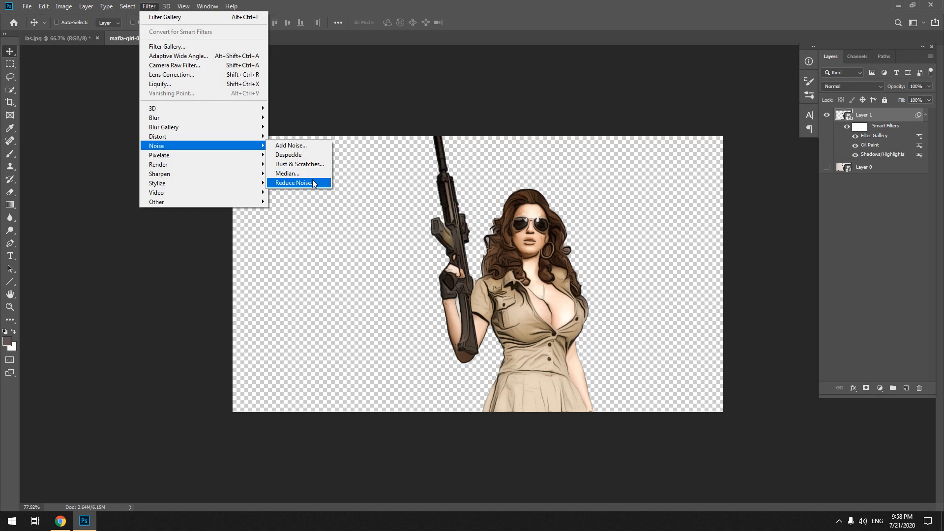
left_click(305, 183)
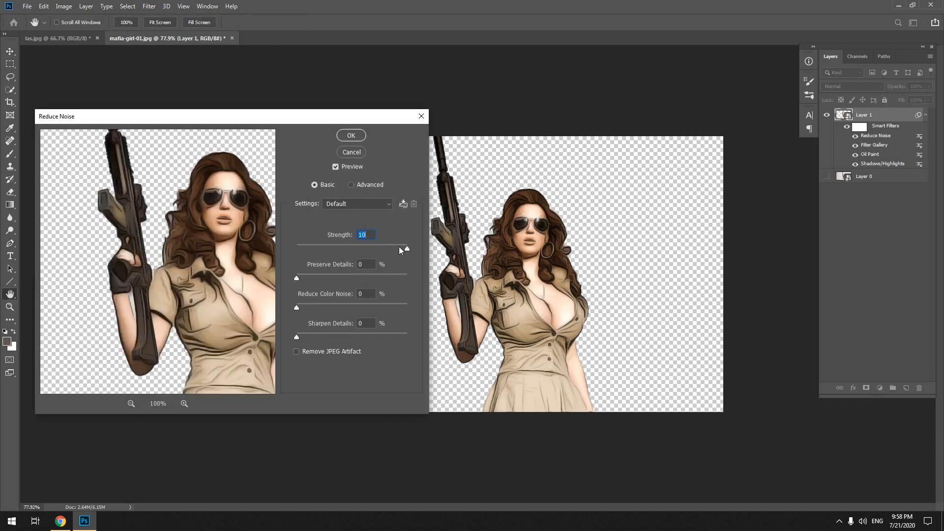
mouse_move(407, 249)
left_mouse_down()
mouse_move(300, 252)
mouse_move(424, 255)
left_mouse_up()
left_click(297, 278)
left_click(354, 136)
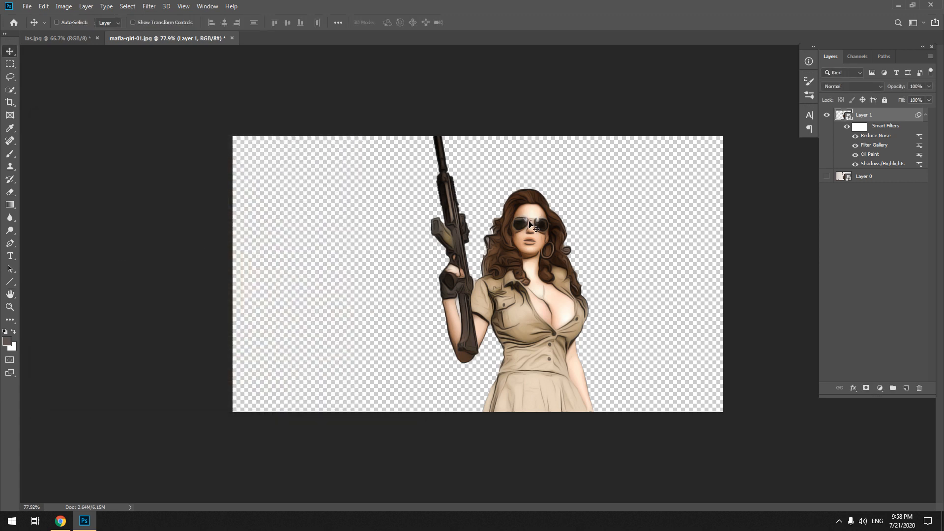
- Sharpen the woman's cut-out with Unsharp Mask at Amount 75%, Radius 4.0 pixels and Threshold 0 levels
key("ctrl+space")
left_click(531, 222)
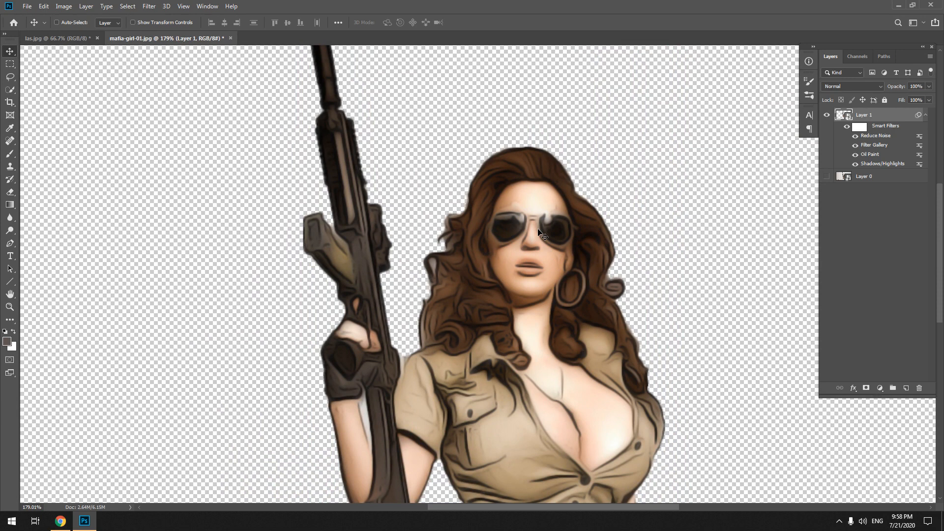
key("ctrl+space")
left_click_drag(538, 230, 506, 228)
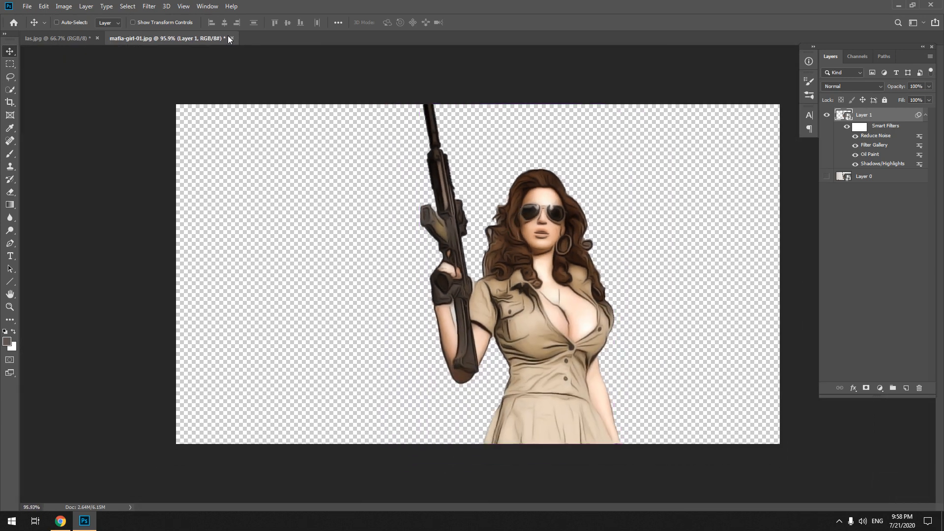
left_click(149, 6)
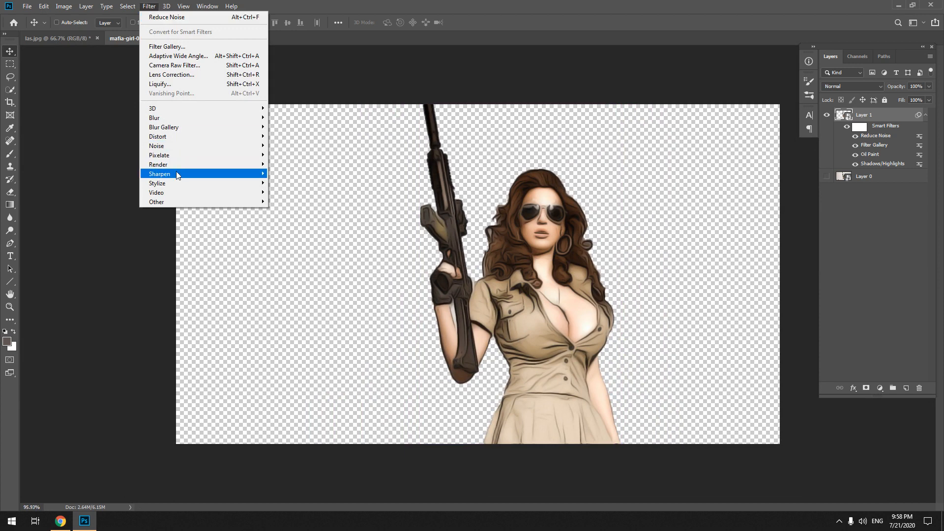
mouse_move(176, 173)
left_click(296, 220)
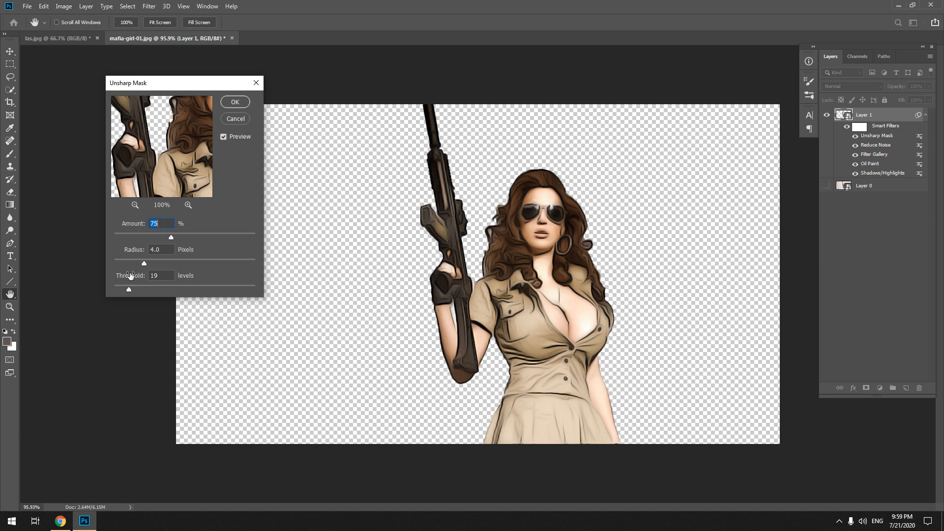
left_click_drag(129, 289, 99, 288)
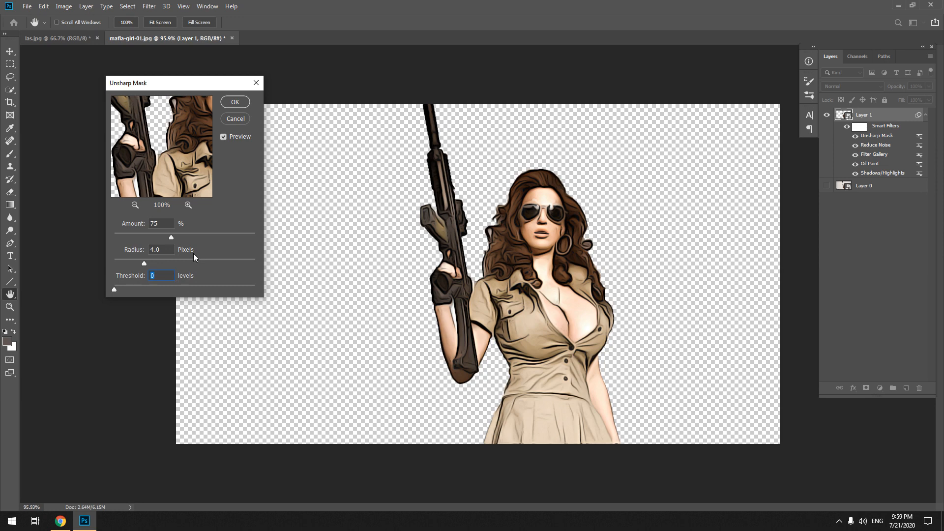
left_click(234, 103)
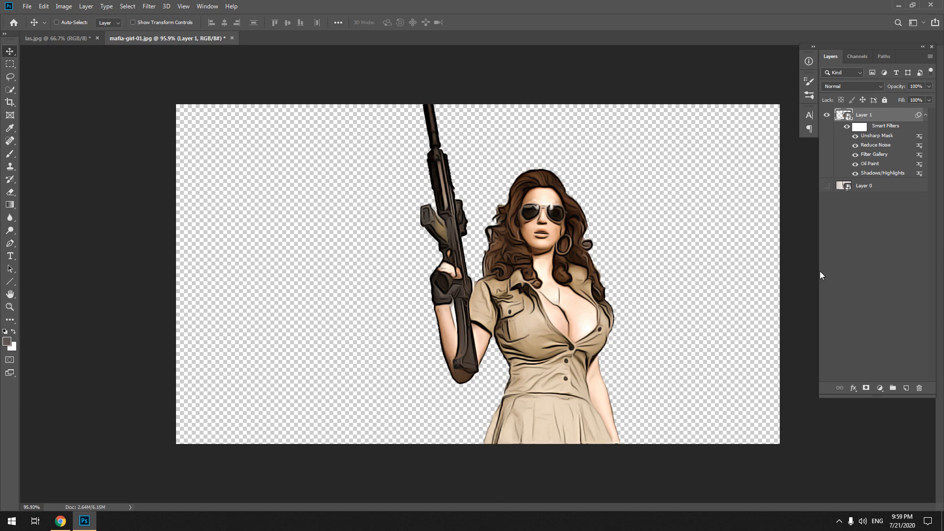
- Apply Smart Blur to the woman's cut-out with Radius 4.0, Threshold 25.0, Low quality and Normal mode
left_click(149, 6)
mouse_move(192, 118)
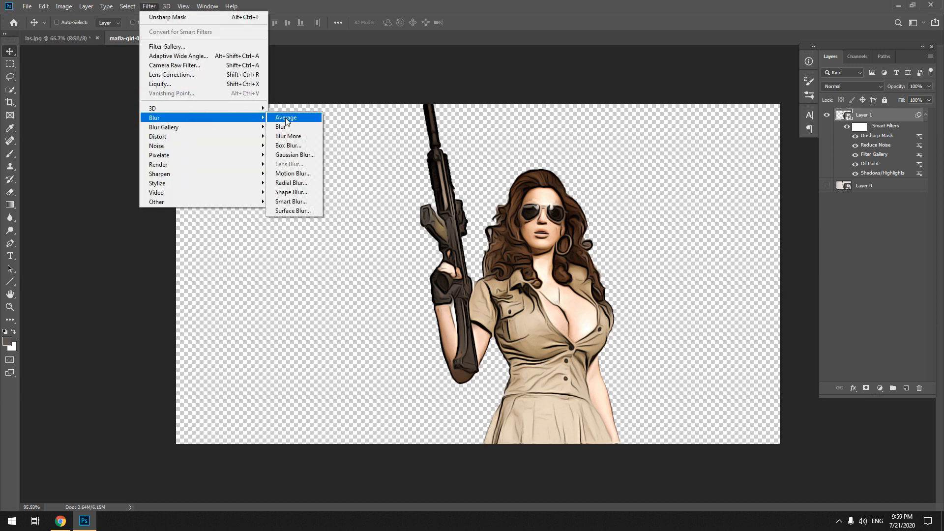
left_click(300, 201)
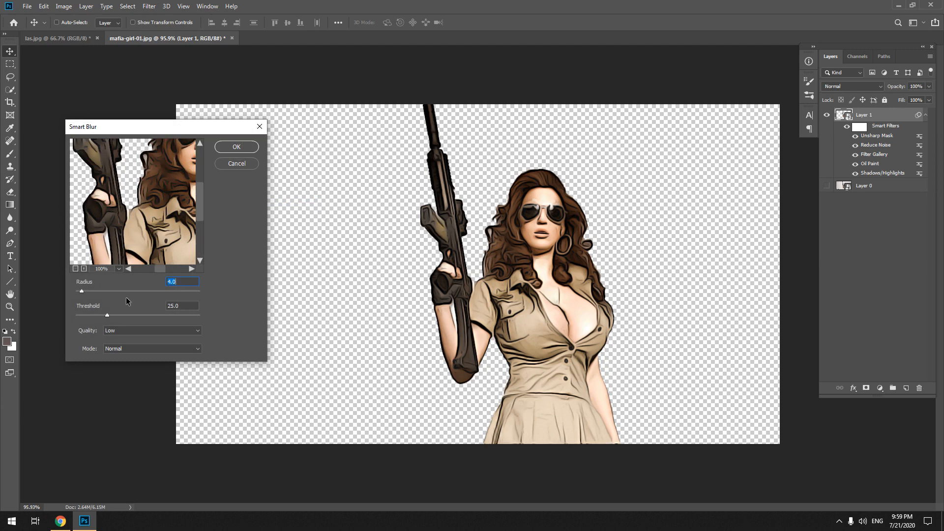
left_click(187, 281)
left_click(196, 331)
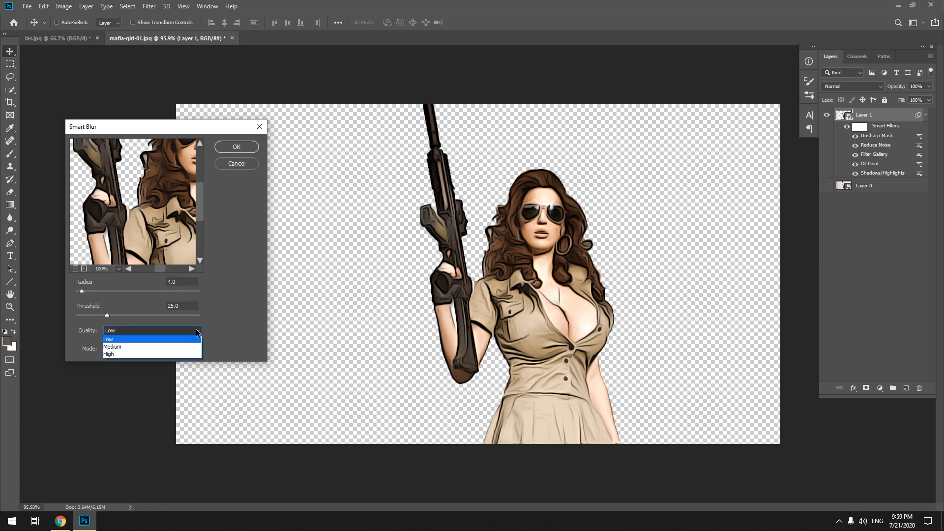
left_click(131, 339)
left_click(164, 350)
left_click(164, 356)
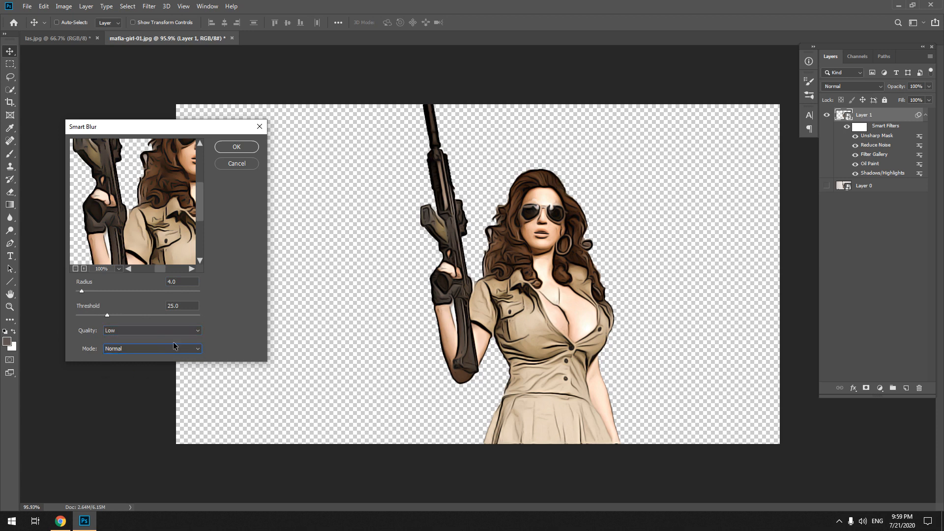
left_click(236, 147)
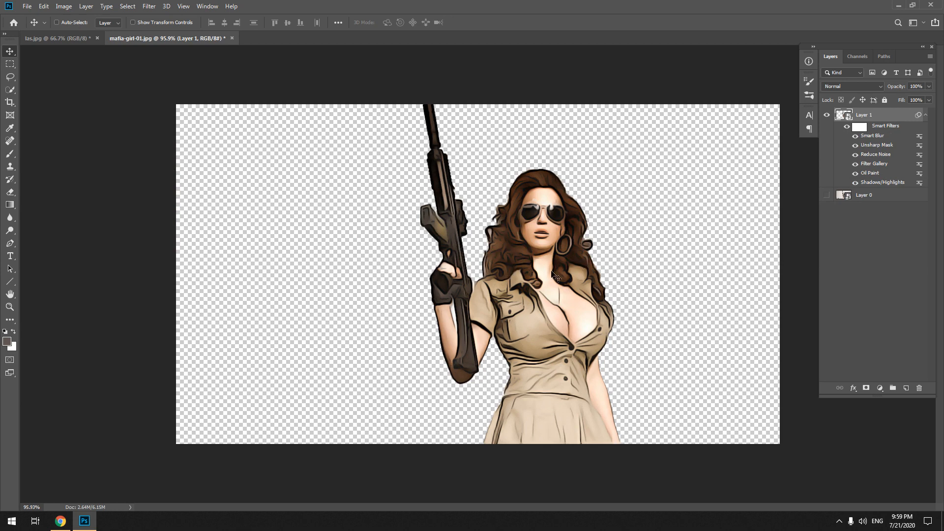
- Apply the Filter Gallery's Cutout effect to the woman's layer with Number of Levels 4, Edge Simplicity 4 and Edge Fidelity 2
left_click(154, 6)
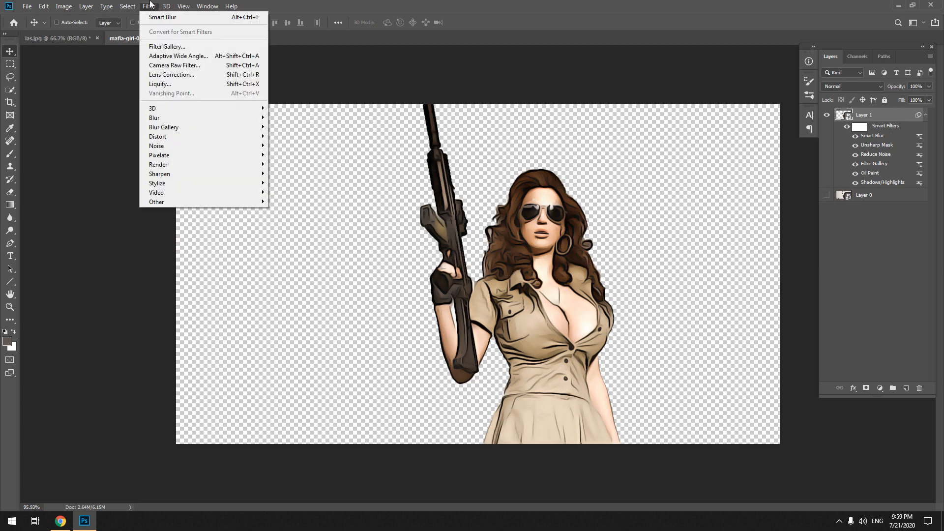
left_click(162, 45)
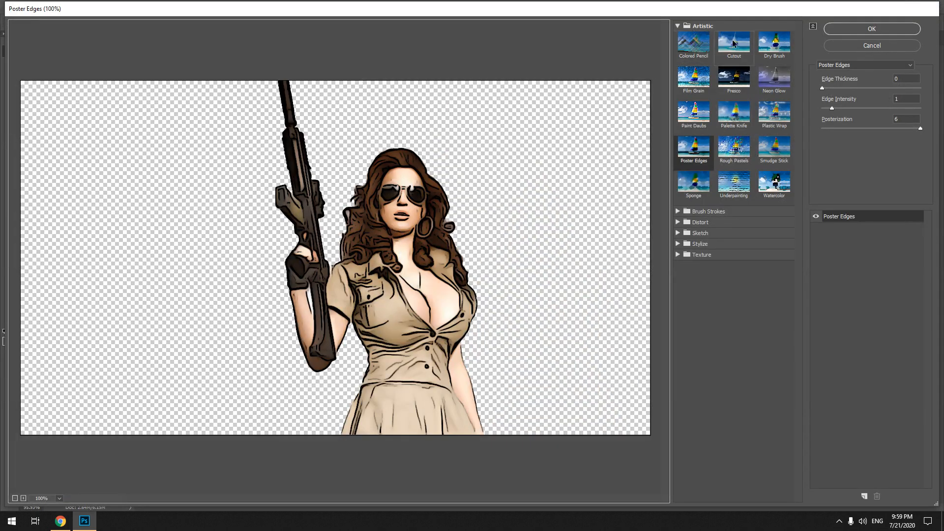
left_click(733, 39)
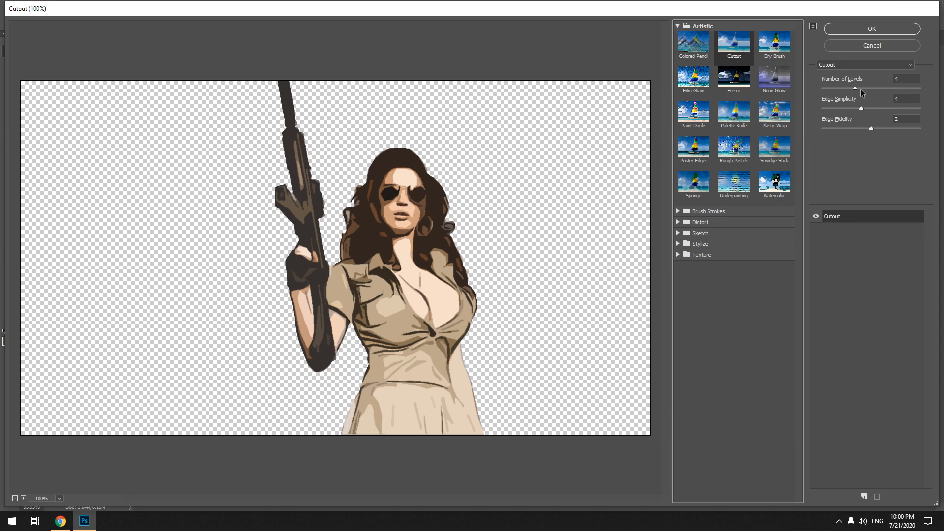
left_click_drag(855, 88, 821, 92)
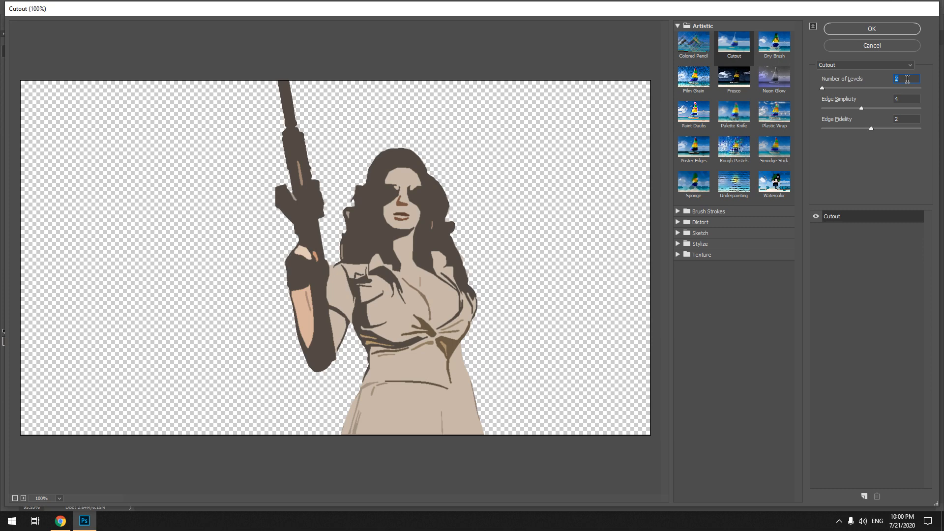
type("4")
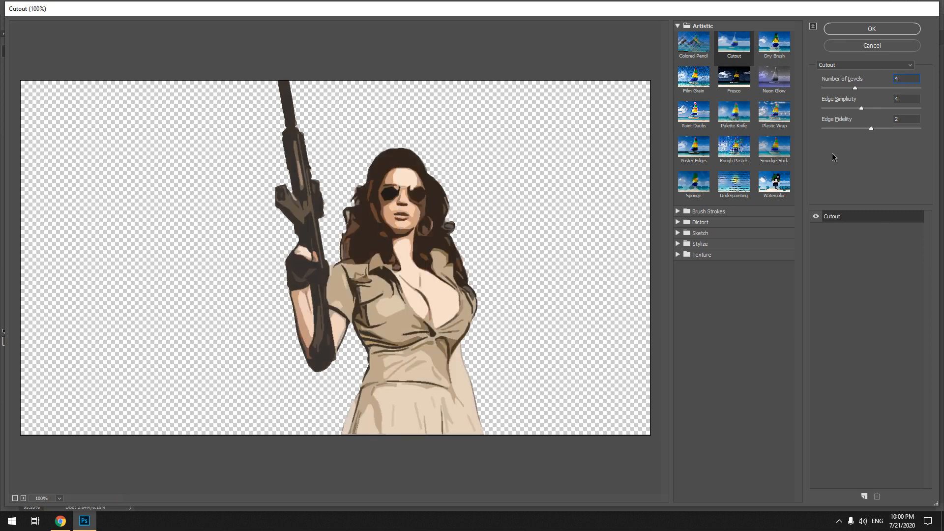
left_click(816, 222)
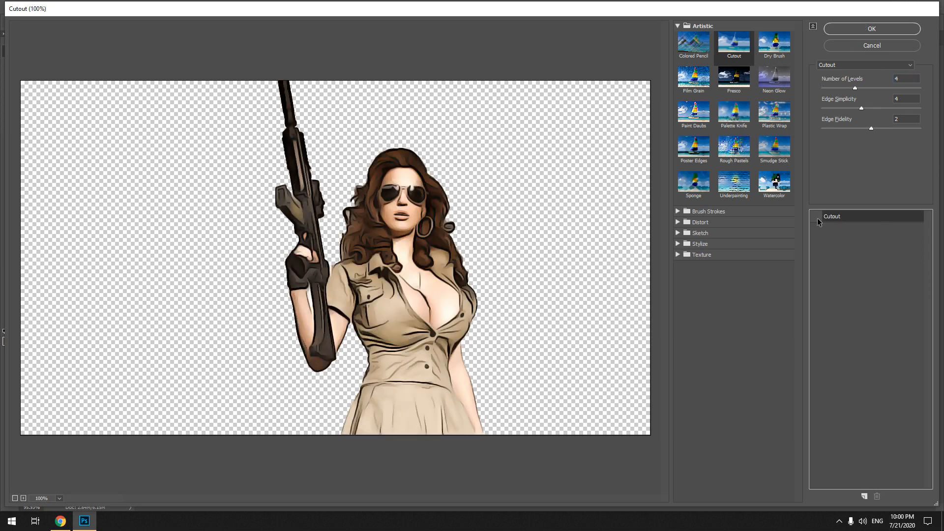
left_click(872, 28)
- Set the Cutout Filter Gallery smart filter's blending to Soft Light mode at 75% opacity
left_click(880, 265)
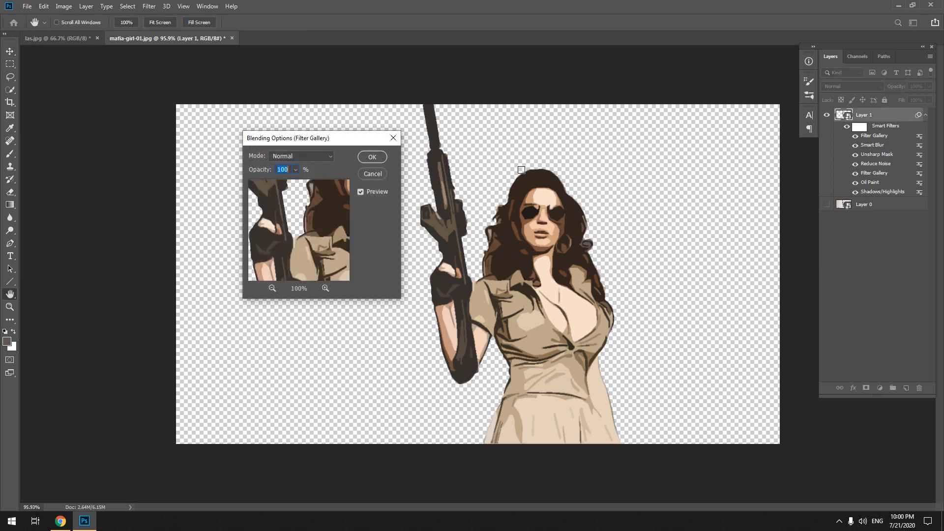
left_click(322, 155)
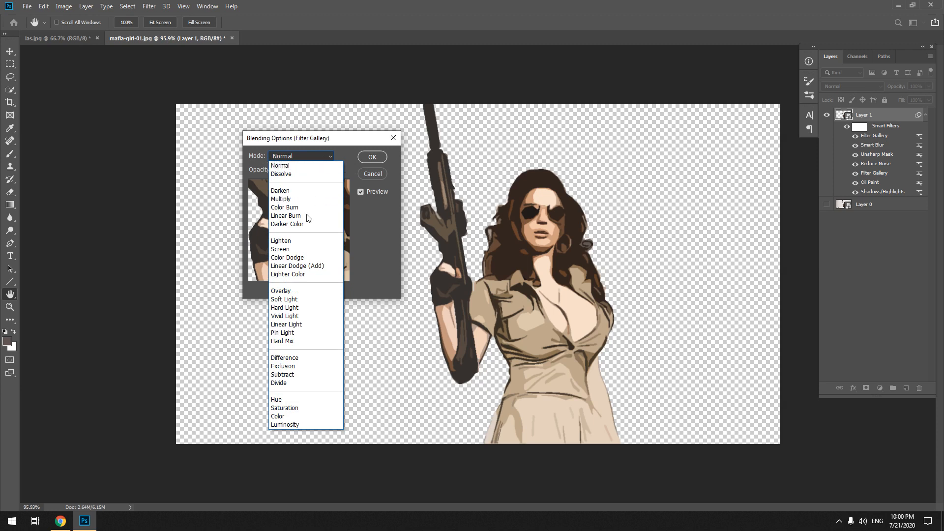
left_click(307, 299)
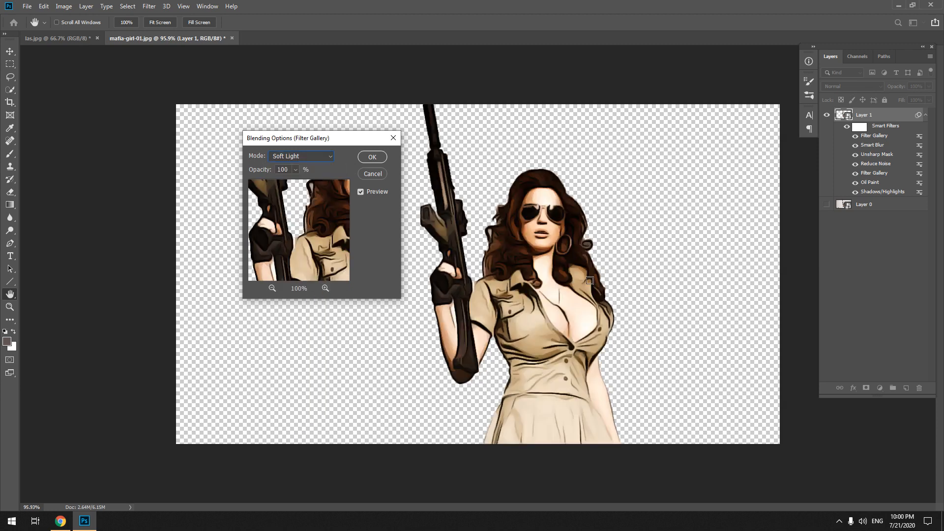
left_click(296, 170)
left_click(284, 169)
type("75")
left_click(368, 157)
left_click(883, 265)
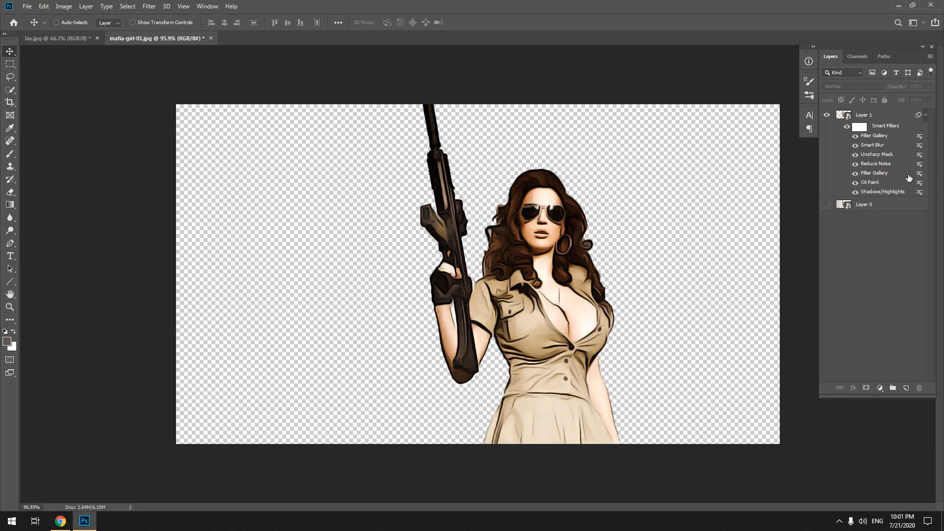
left_click(150, 6)
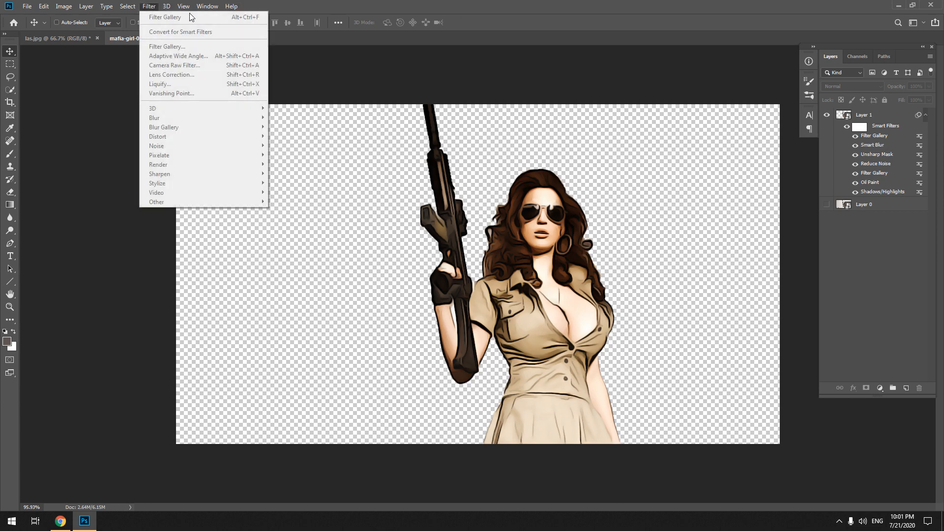
left_click(922, 259)
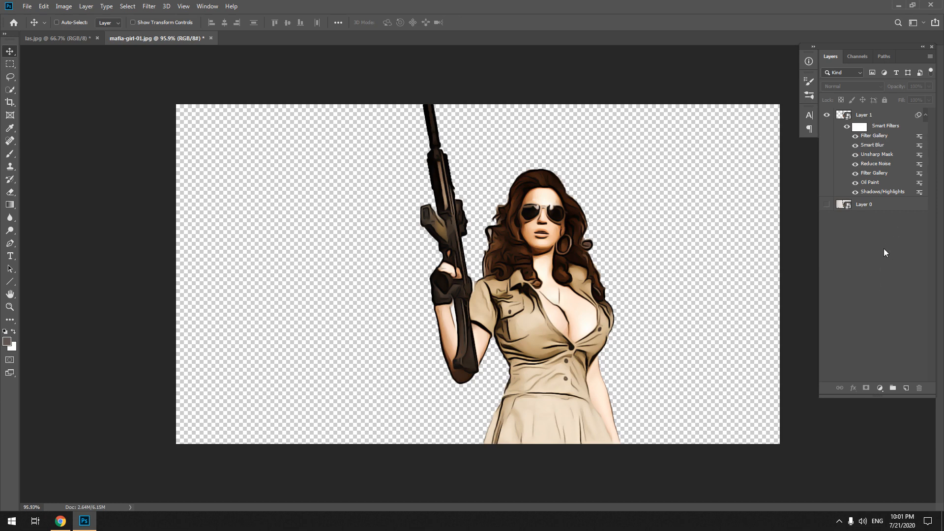
left_click(547, 293)
left_click(489, 198)
- Copy the woman's filtered layer into the las.jpg street photo and place her along the bottom edge, slightly left of center
left_click(868, 114)
left_click_drag(569, 345, 473, 268)
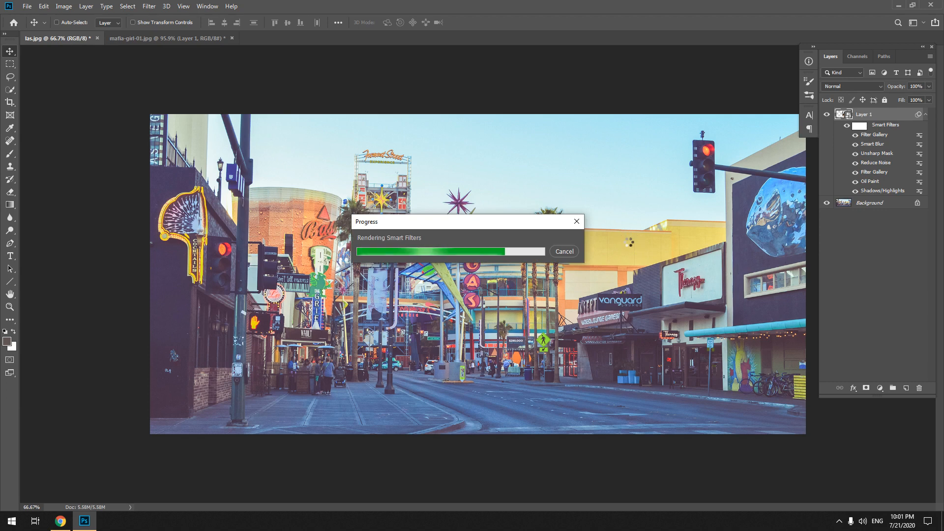
left_click_drag(509, 290, 450, 326)
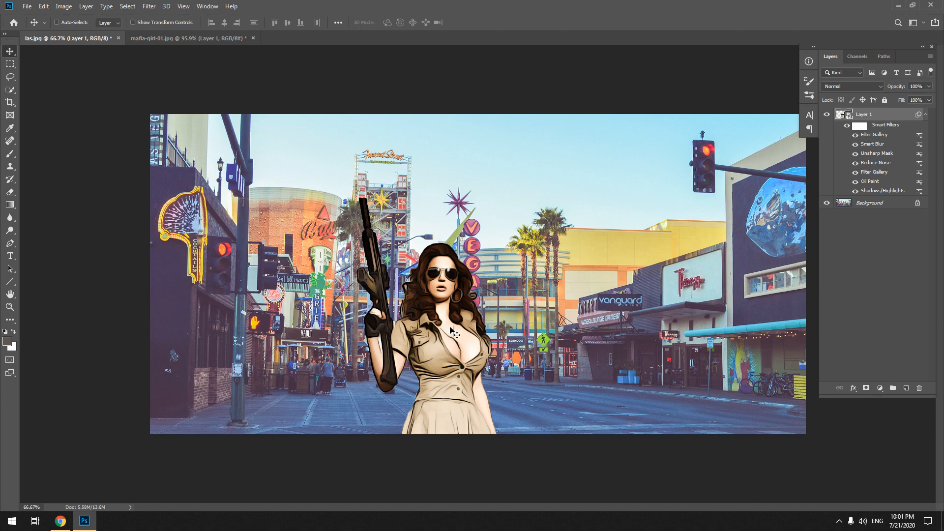
- Enlarge the woman and move her to the left part of the street, cropped at the bottom edge
key("ctrl+t")
left_click_drag(498, 198, 512, 169)
left_click_drag(468, 332, 377, 323)
key("Return")
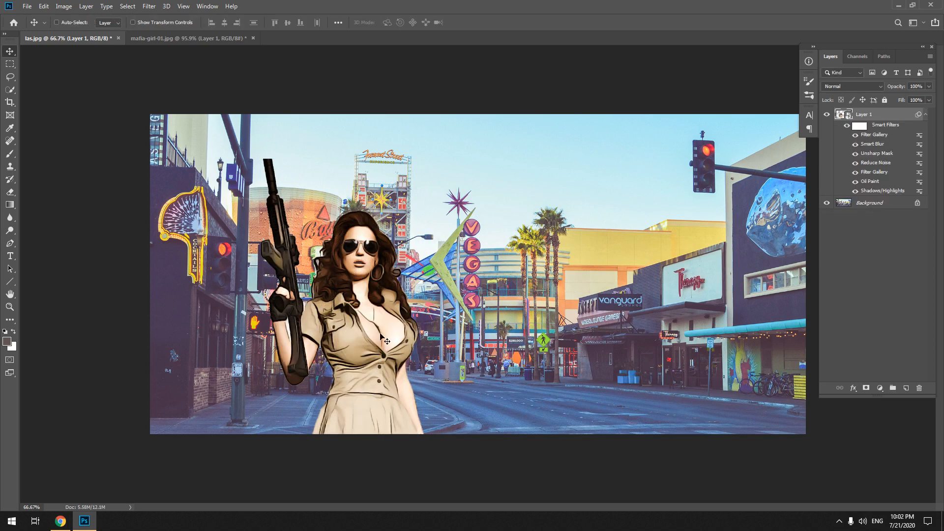
- Unlock the street photo's Background layer and select it
left_click(918, 203)
left_click(906, 239)
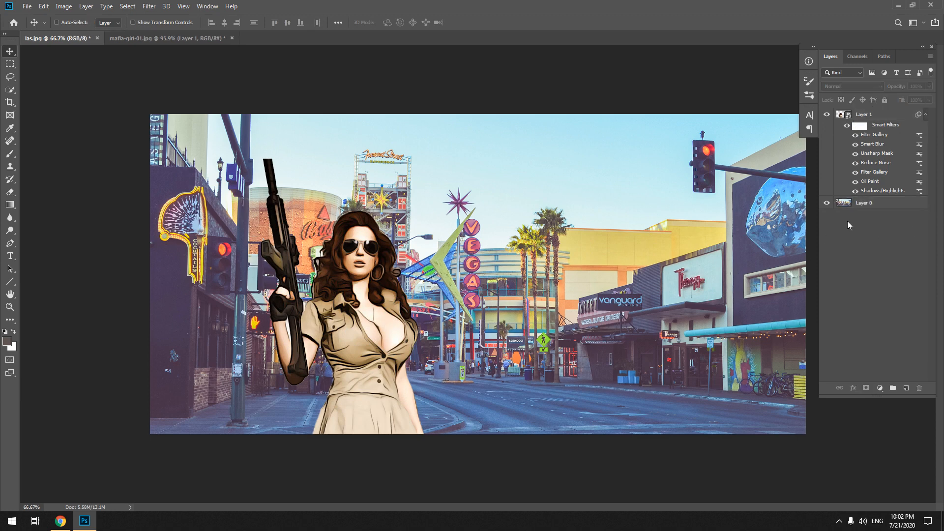
left_click(882, 203)
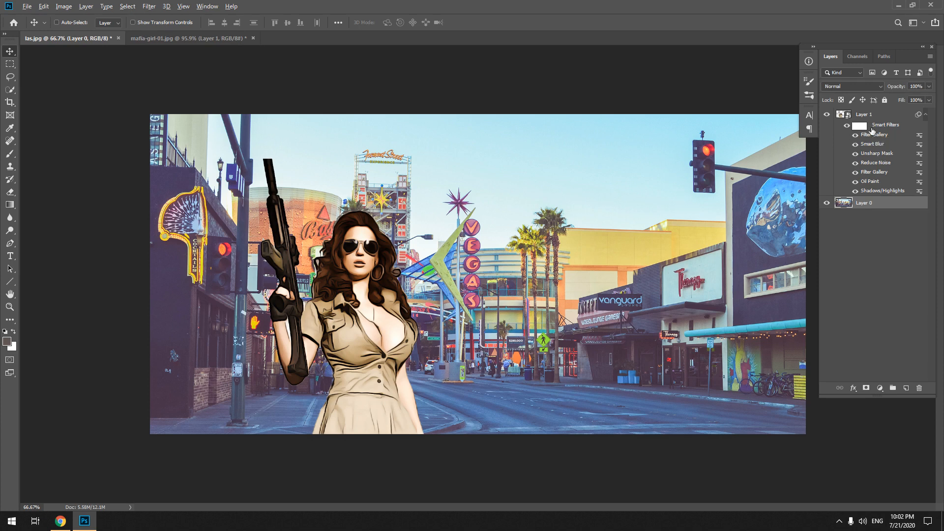
- Try to copy the woman's smart filters onto the unconverted street layer
left_click_drag(877, 127, 873, 211)
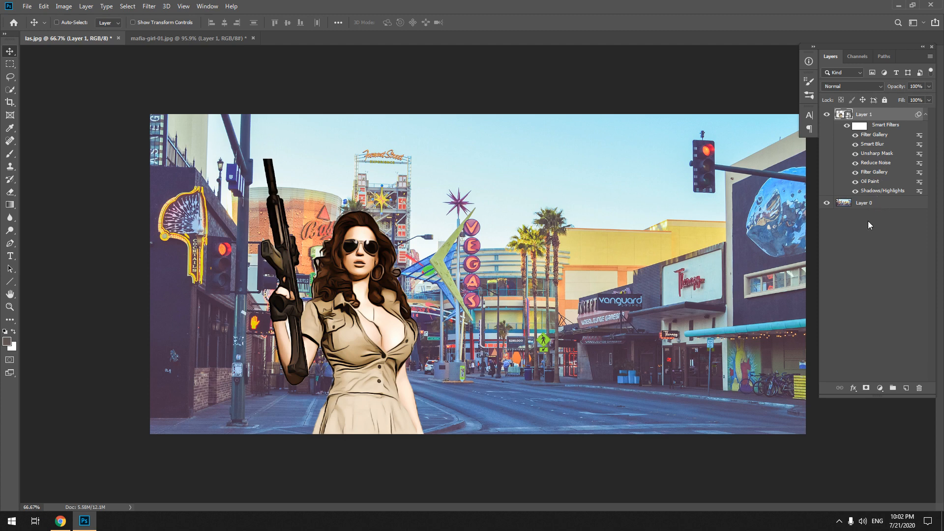
right_click(866, 115)
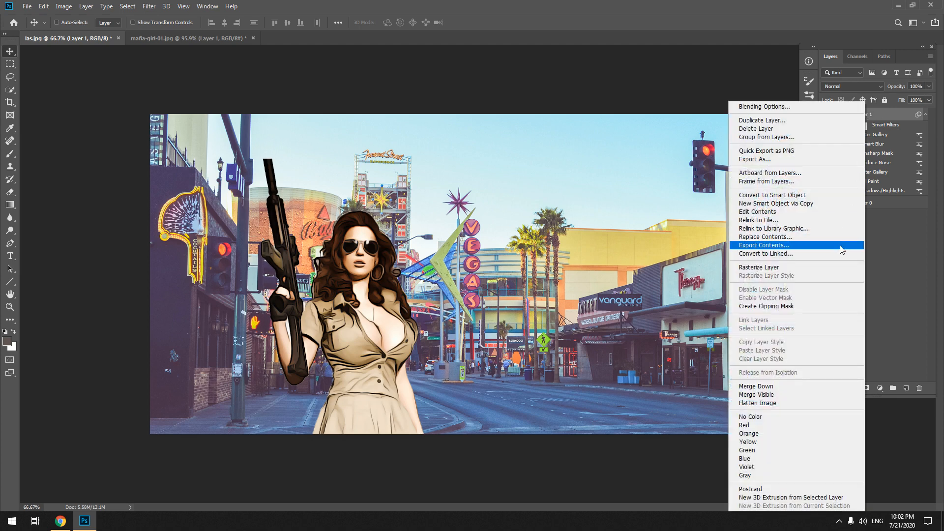
left_click(873, 255)
- Convert the street layer to a smart object and copy all of the woman's smart filters onto it
left_click(883, 205)
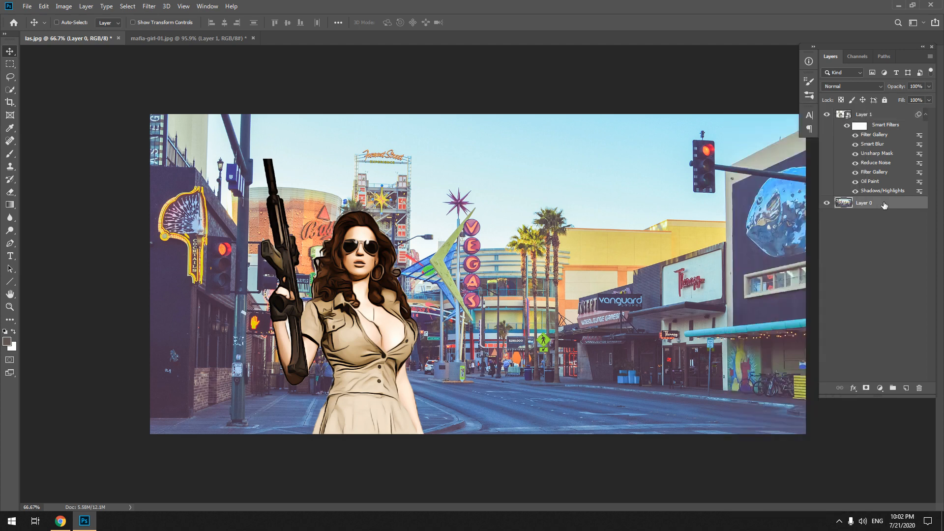
right_click(884, 205)
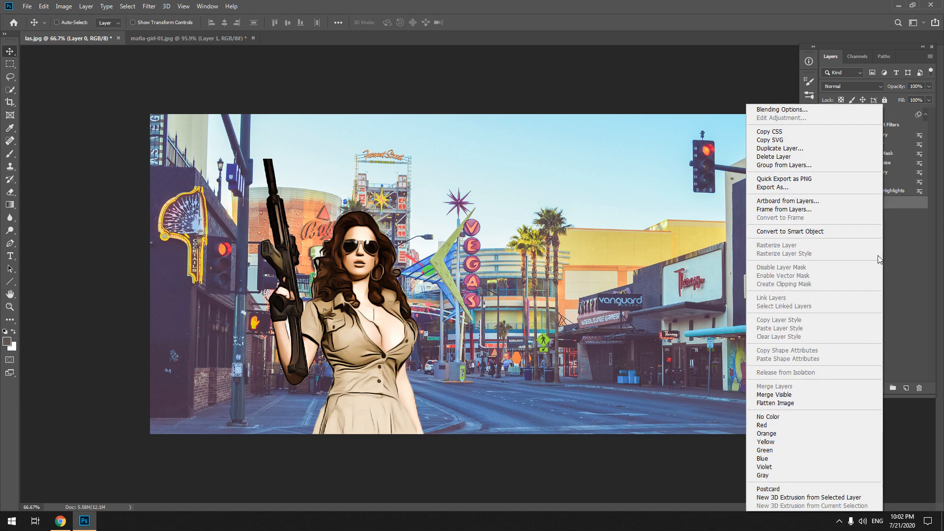
left_click(848, 231)
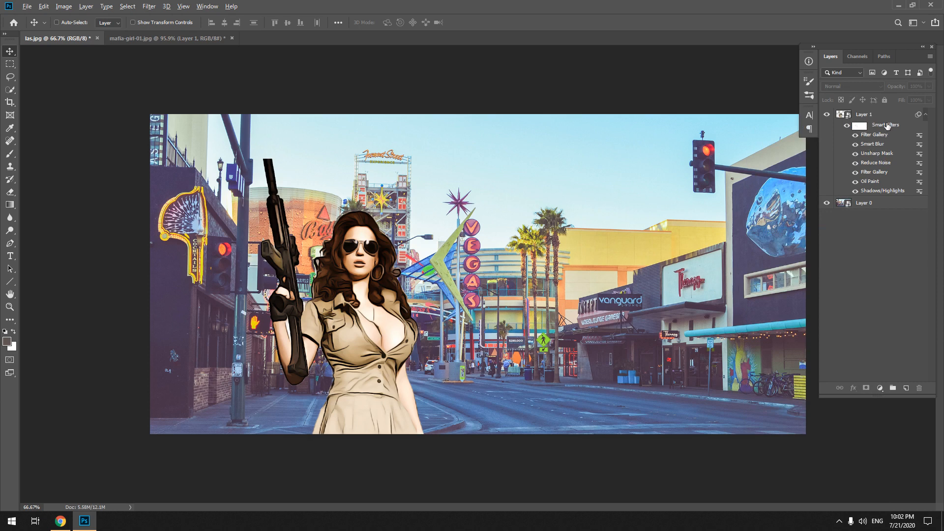
left_click_drag(883, 124, 865, 211)
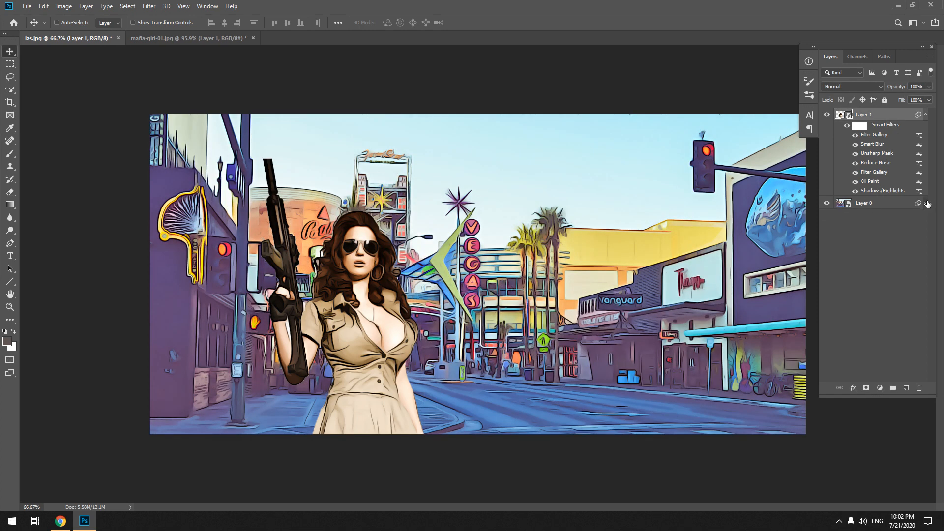
- Collapse the woman's smart filter list and compare the street with its lower Filter Gallery effect off and on
left_click(925, 114)
left_click(925, 127)
left_click(884, 220)
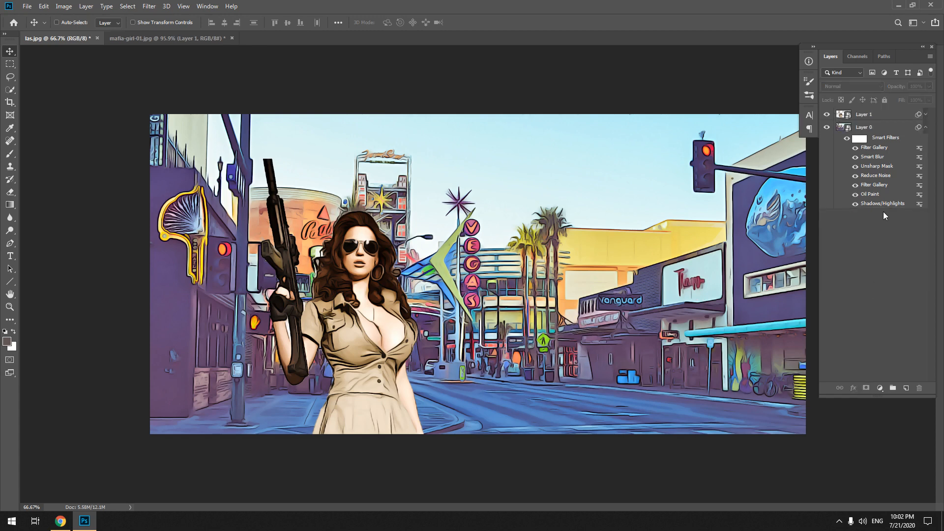
left_click(925, 127)
left_click(925, 127)
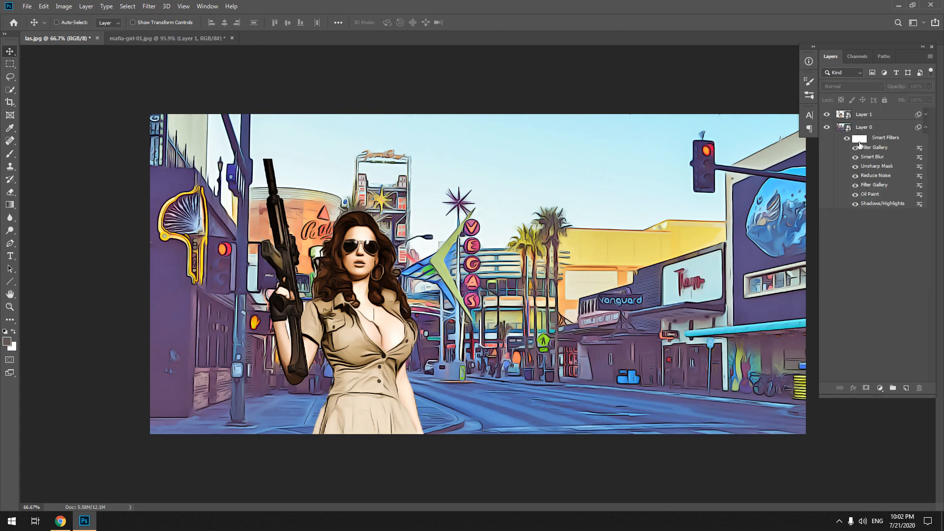
left_click(855, 185)
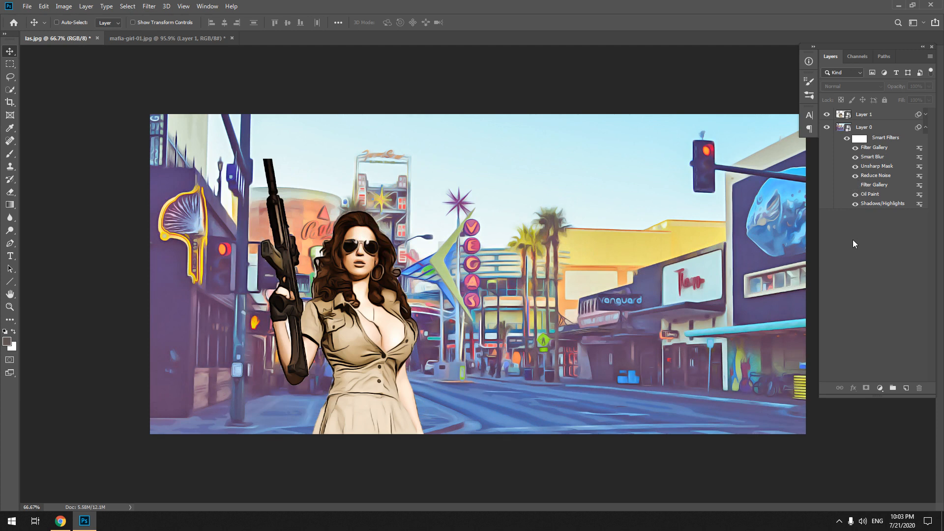
left_click(855, 185)
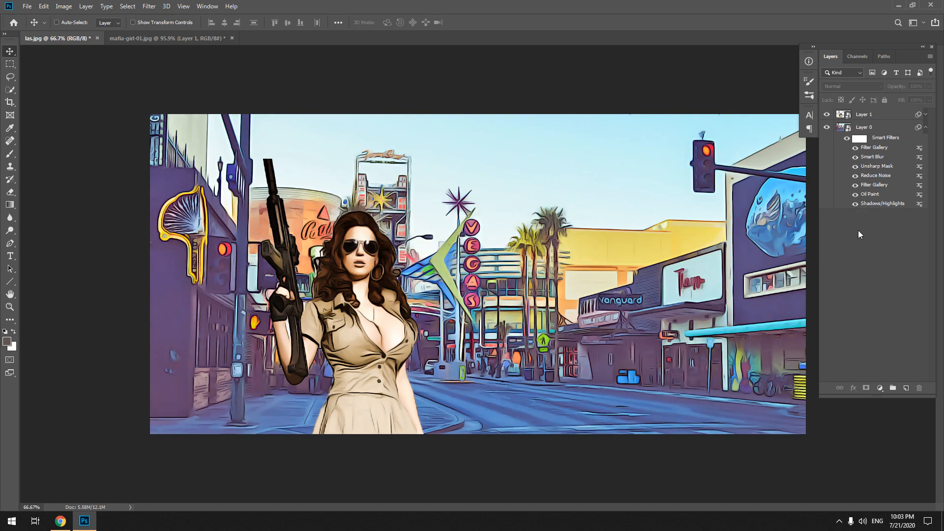
- Set the street layer's Oil Paint Stylization to 1.0 and compare the image before and after the change
double_click(871, 196)
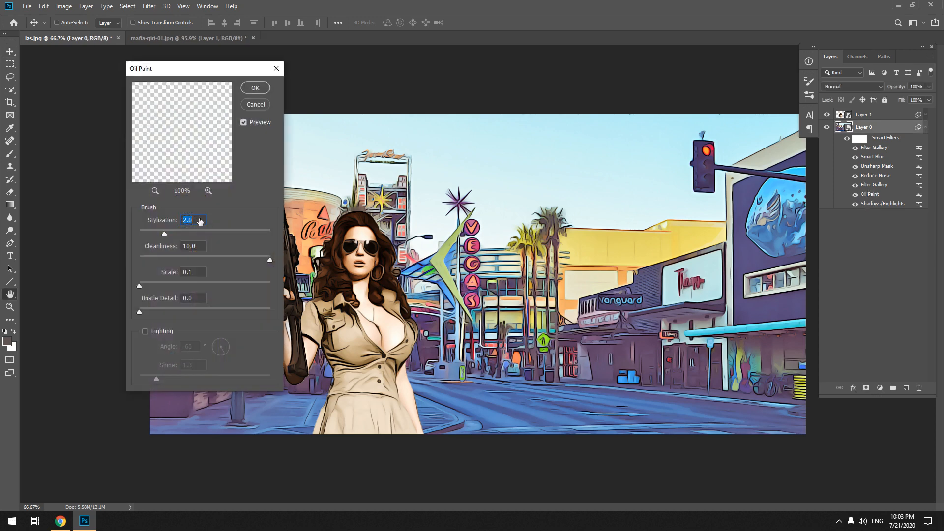
type("1")
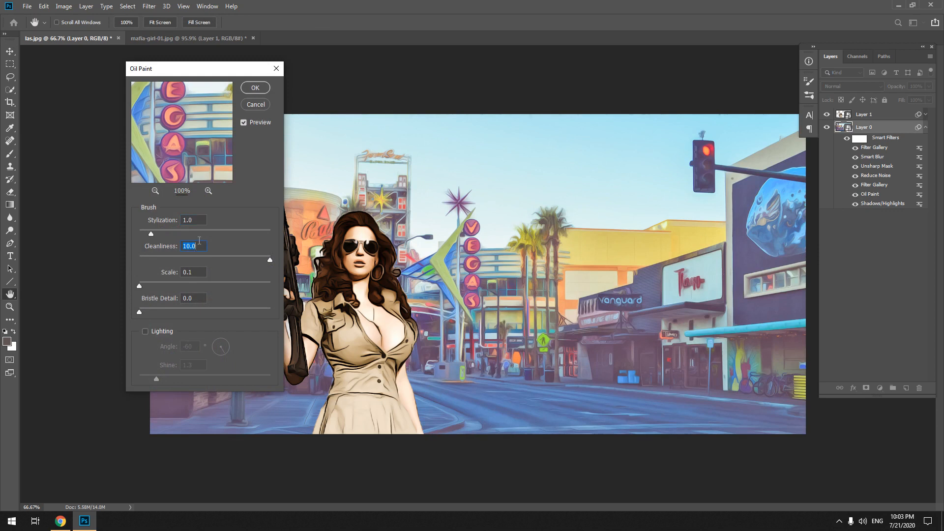
left_click(255, 87)
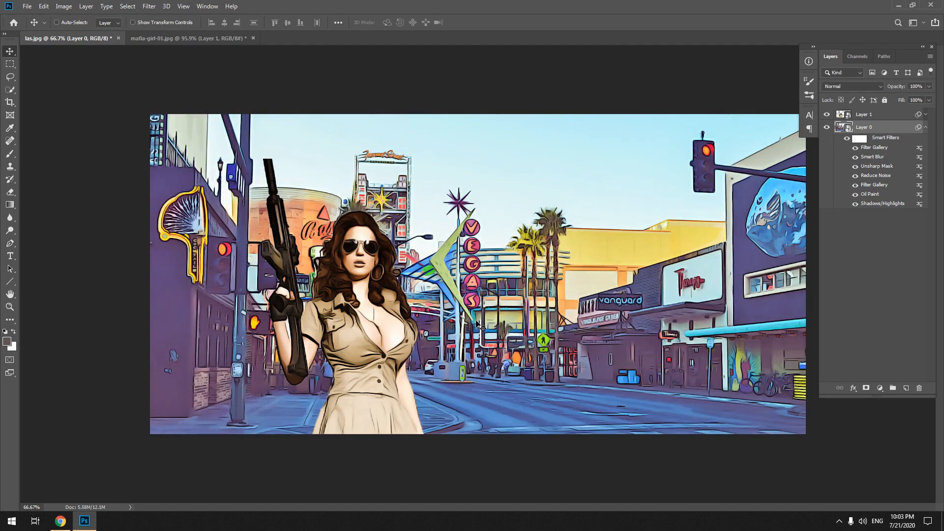
key("ctrl")
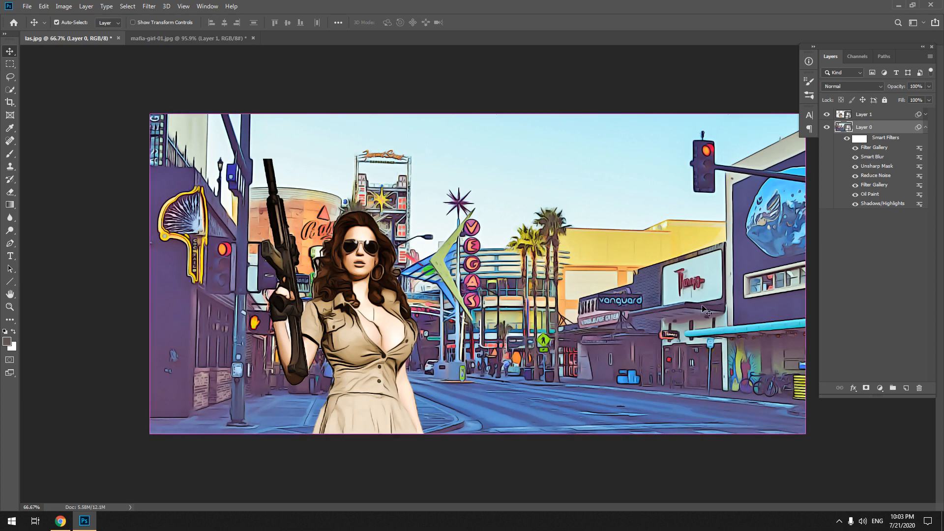
key("ctrl+z")
key("ctrl+shift+z")
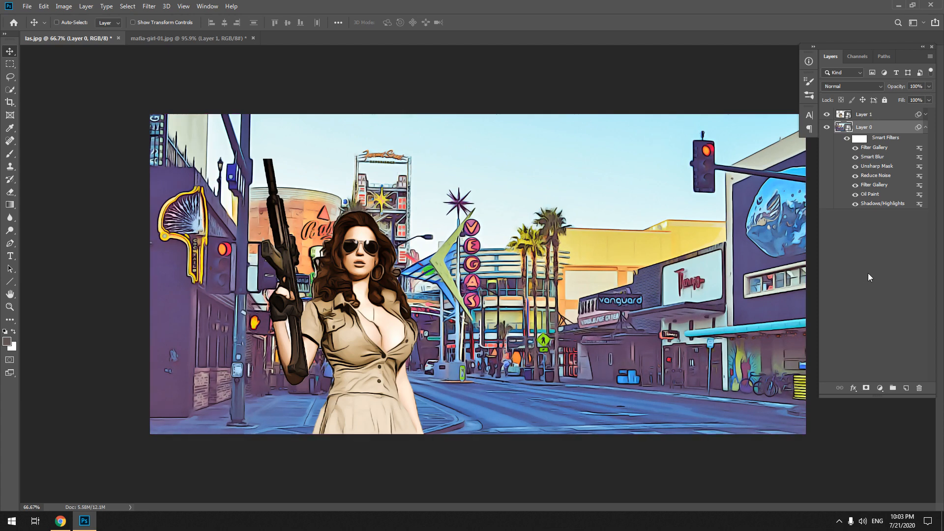
- Brighten the street's shadows through its Shadows/Highlights smart filter
double_click(882, 203)
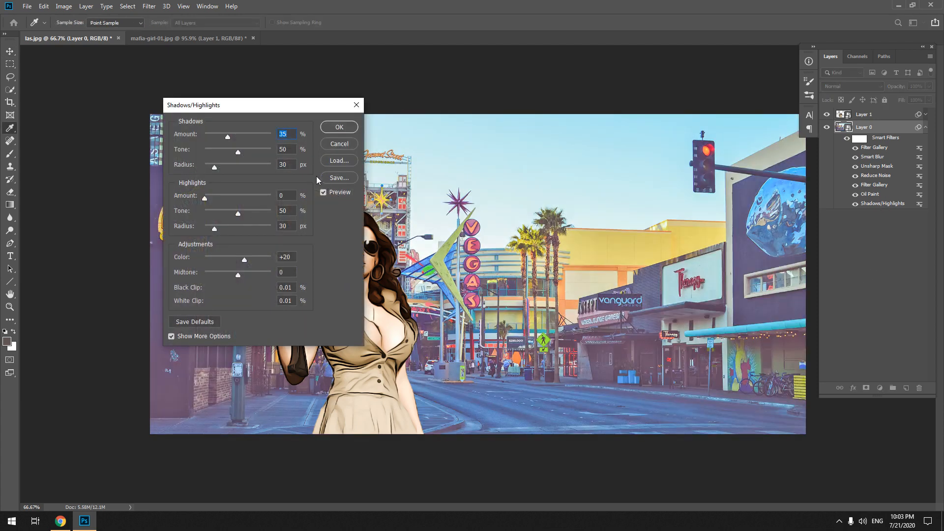
left_click(237, 150)
left_click_drag(235, 150, 239, 135)
left_click(332, 128)
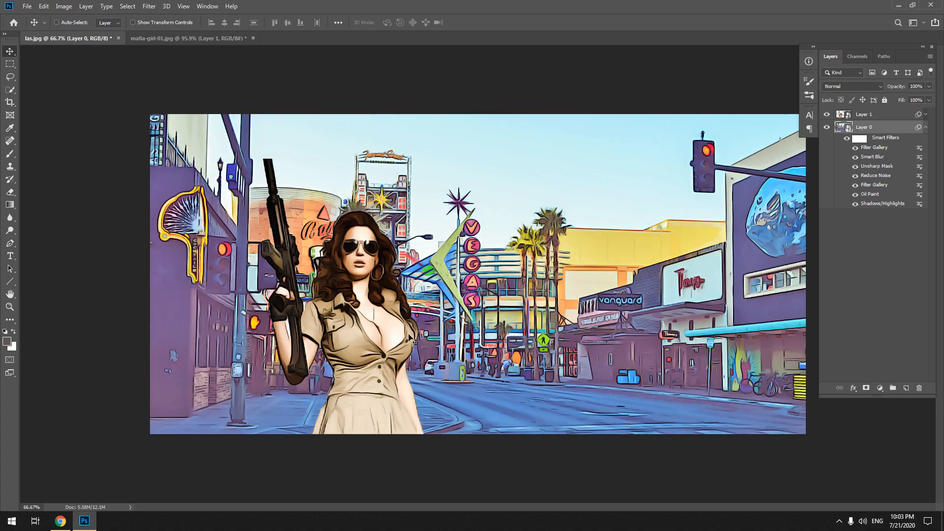
- Move the woman horizontally to the right of the VEGAS sign, keeping her at the bottom edge
left_click(880, 114)
left_click_drag(388, 342, 597, 347)
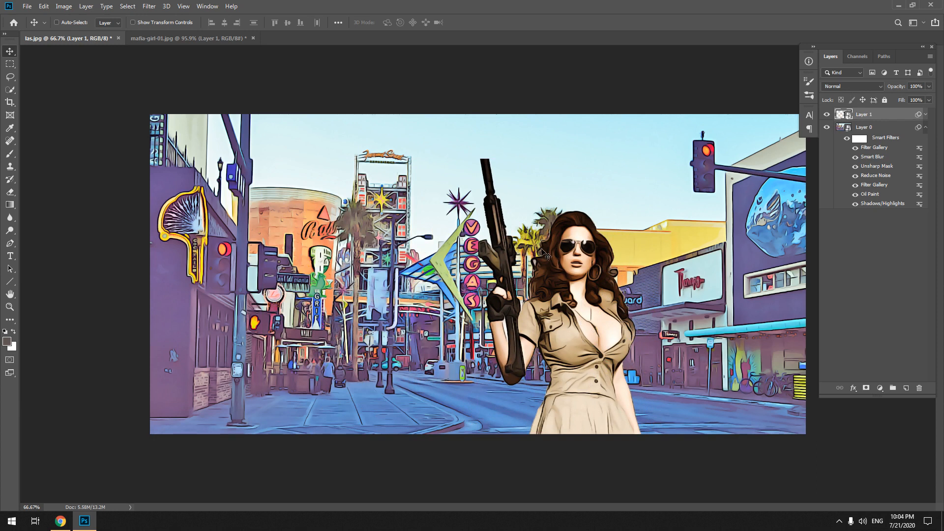
- Collapse the street layer's smart filter list and add a Curves adjustment layer above the woman
left_click(885, 238)
left_click(924, 128)
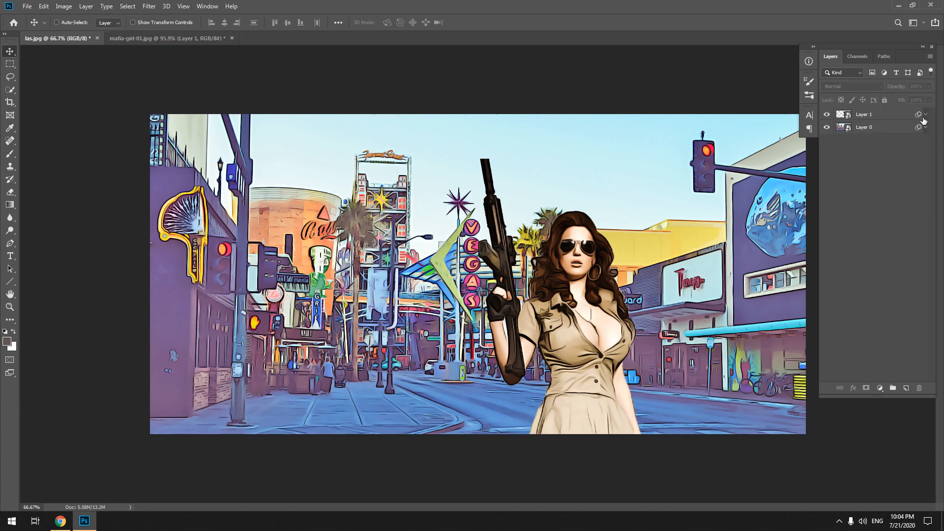
left_click(897, 119)
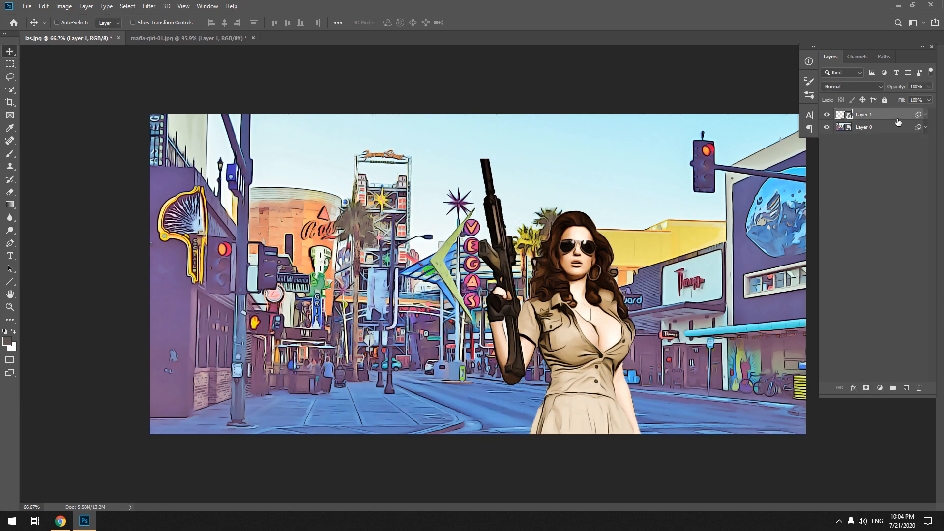
left_click(880, 388)
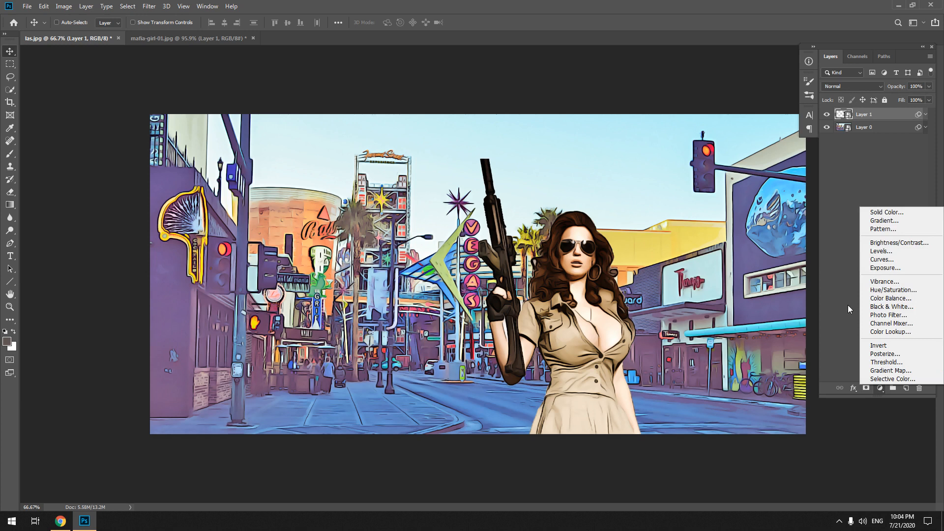
left_click(897, 261)
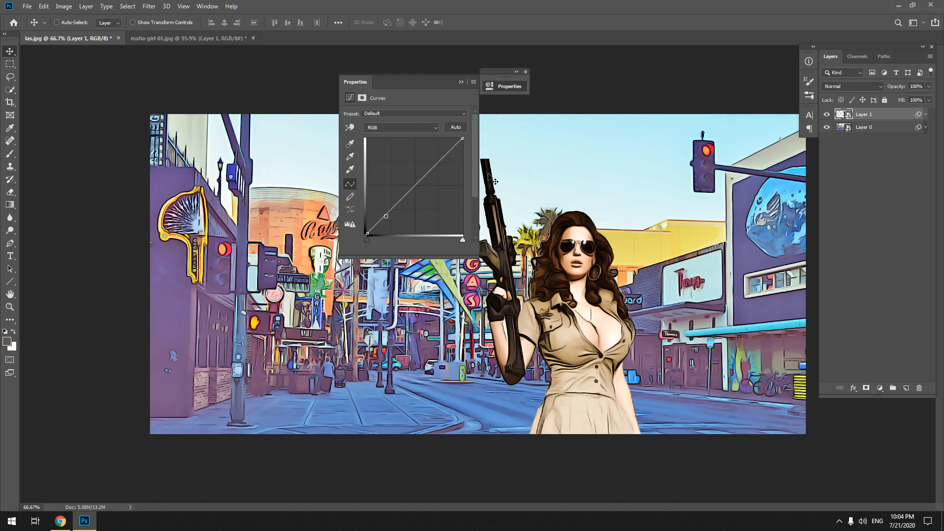
left_click_drag(433, 83, 106, 64)
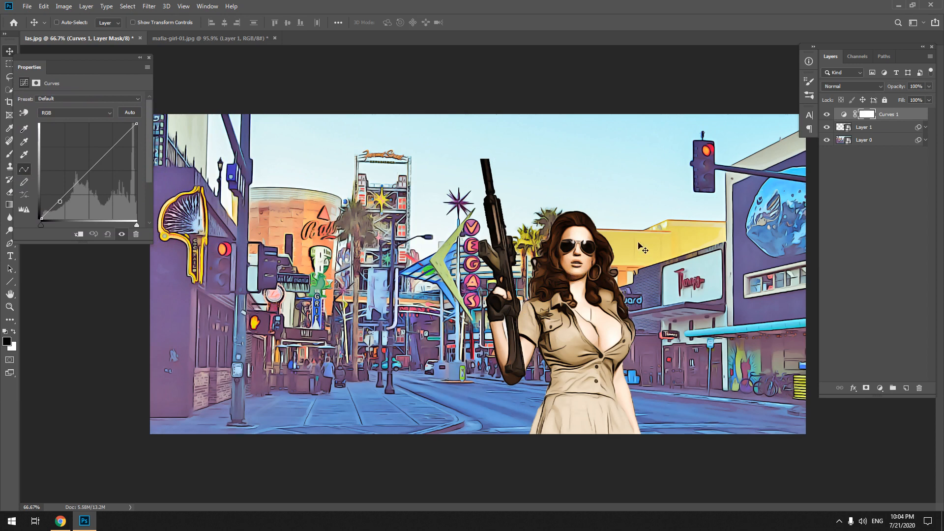
- Try the automatic Curves correction, undo it, and clip the Curves adjustment to the woman's layer
left_click(863, 118)
left_click(844, 116)
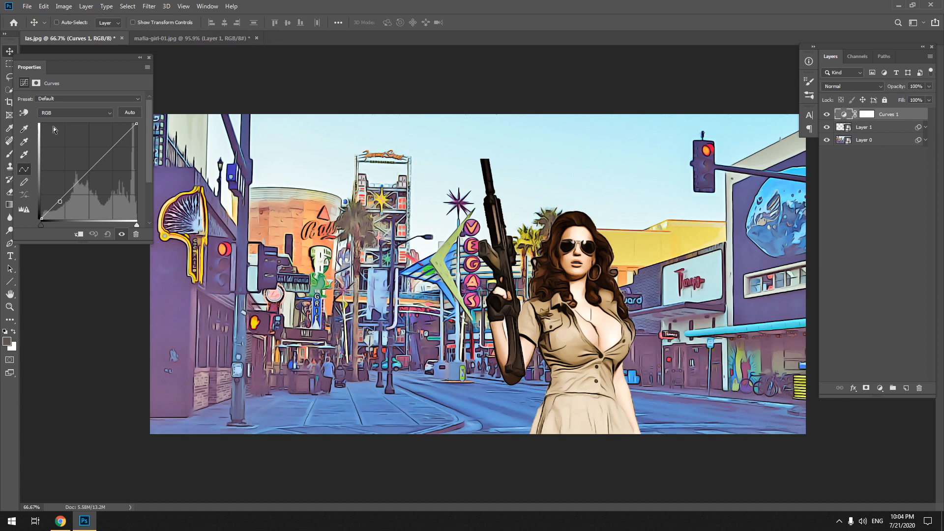
left_click(132, 113)
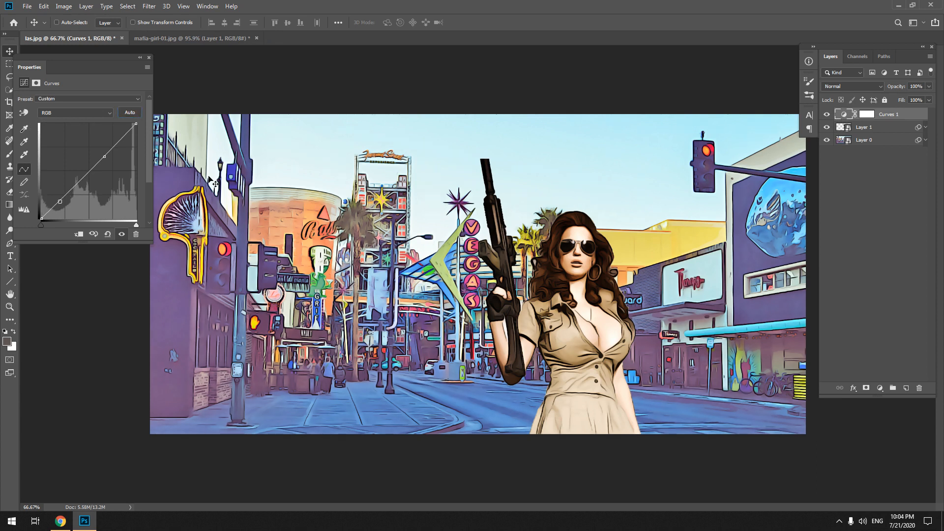
key("ctrl+z")
left_click(76, 235)
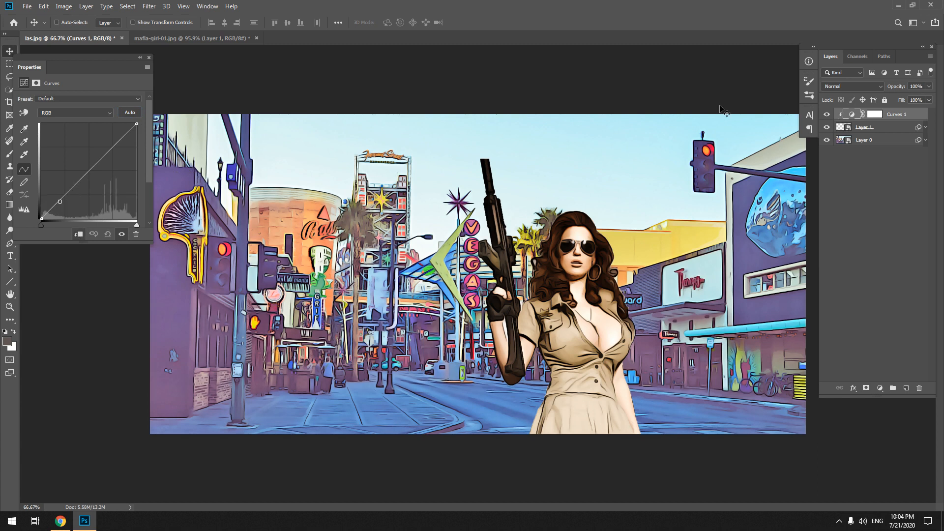
- Open the Curves layer's Auto Color Correction Options and choose the Find Dark & Light Colors algorithm
left_click(129, 113, "alt")
left_click_drag(436, 97, 653, 117)
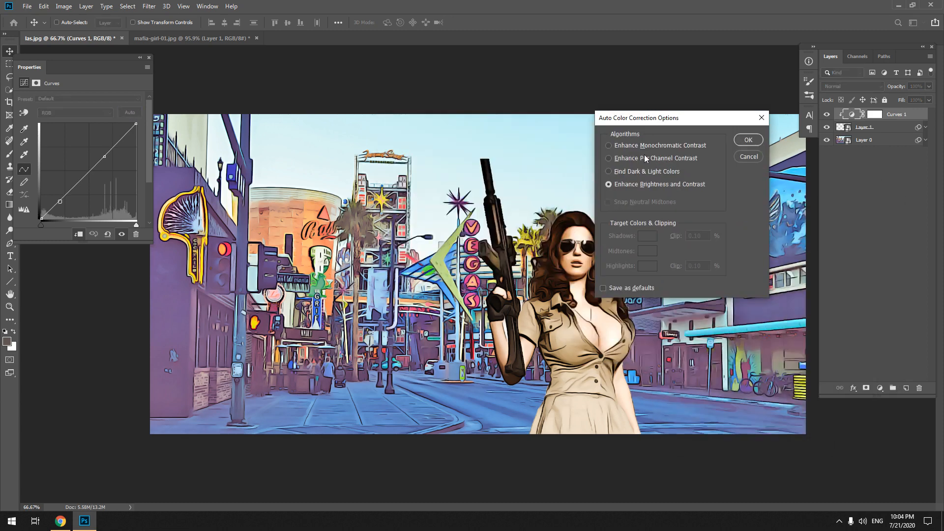
left_click(609, 172)
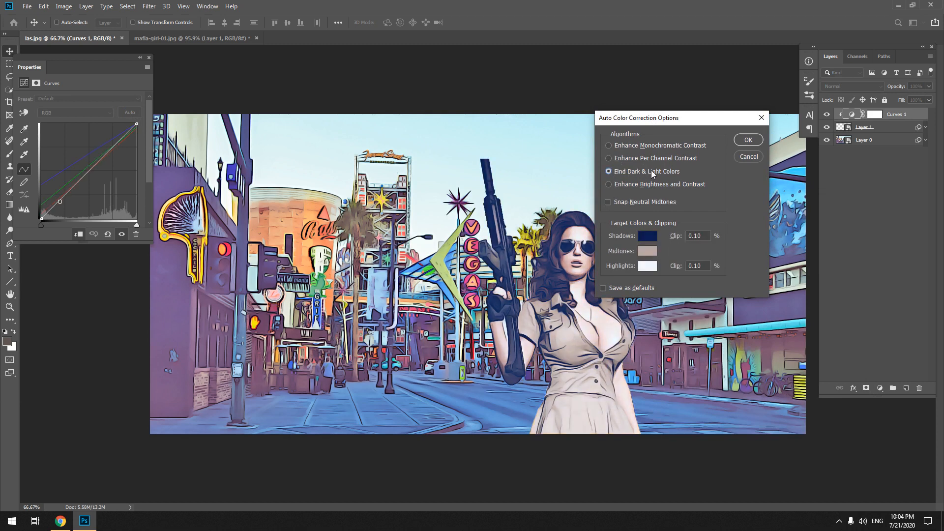
left_click_drag(674, 122, 883, 141)
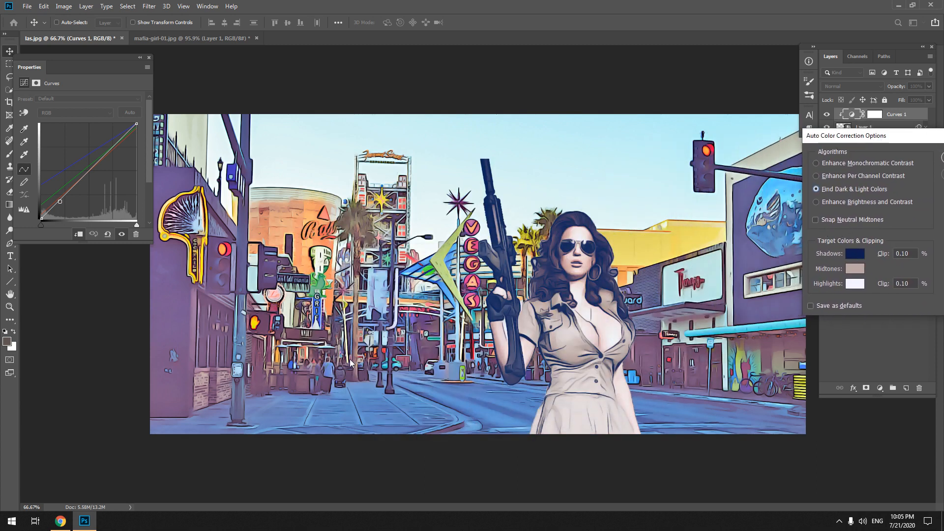
left_click(846, 255)
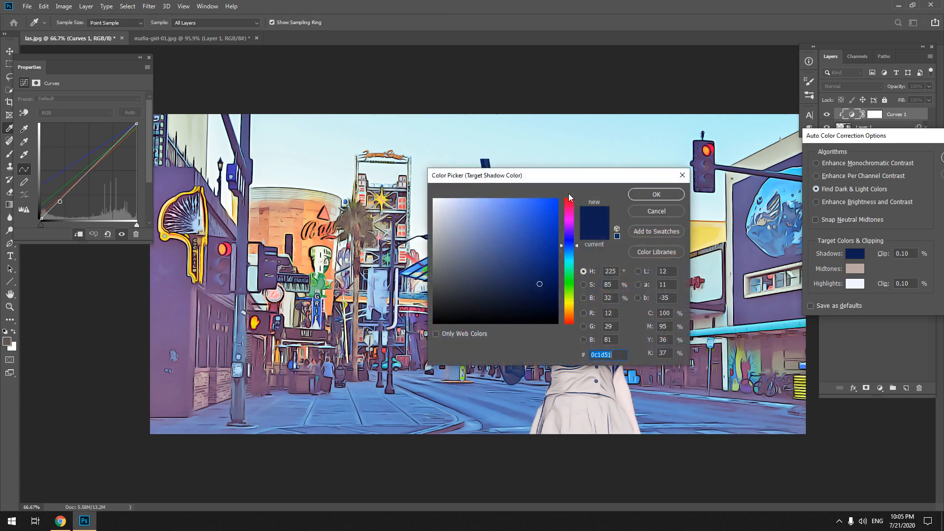
left_click_drag(591, 176, 854, 76)
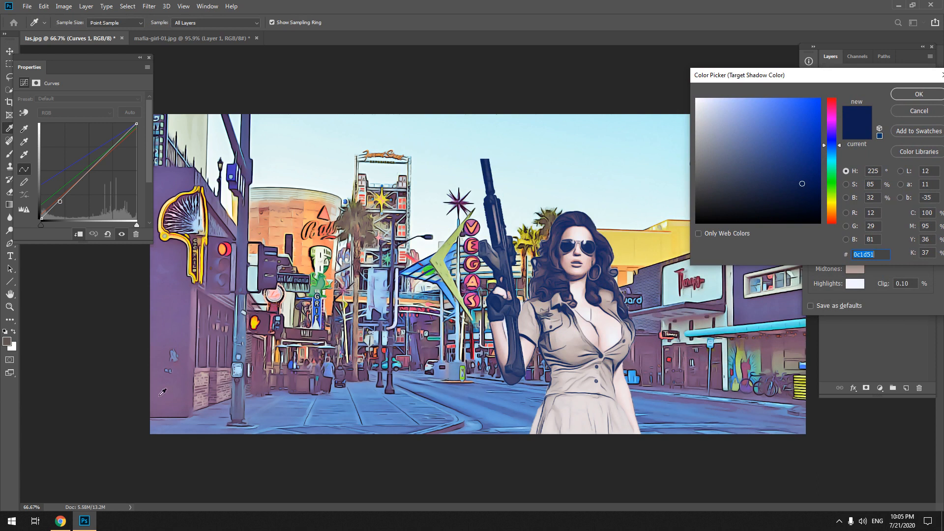
left_click(645, 357)
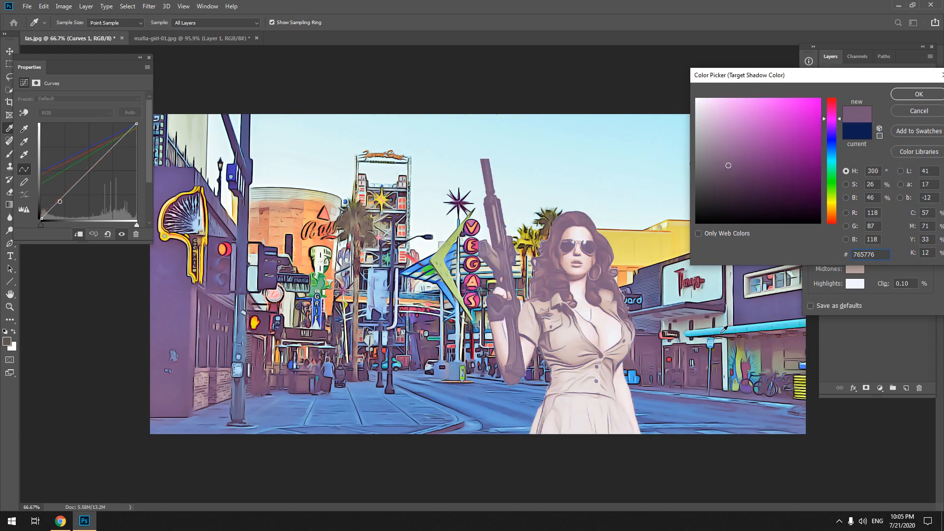
left_click(698, 370)
left_click(913, 110)
left_click(853, 254)
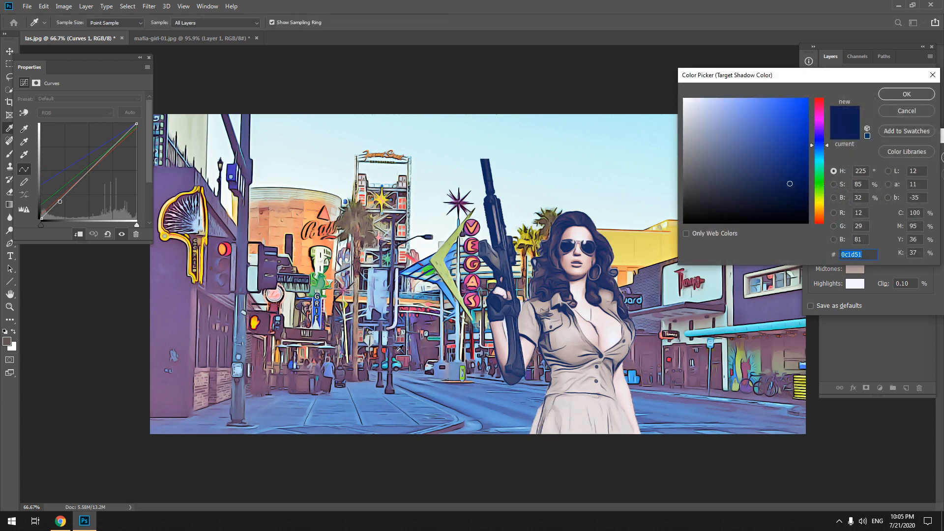
left_click(154, 393)
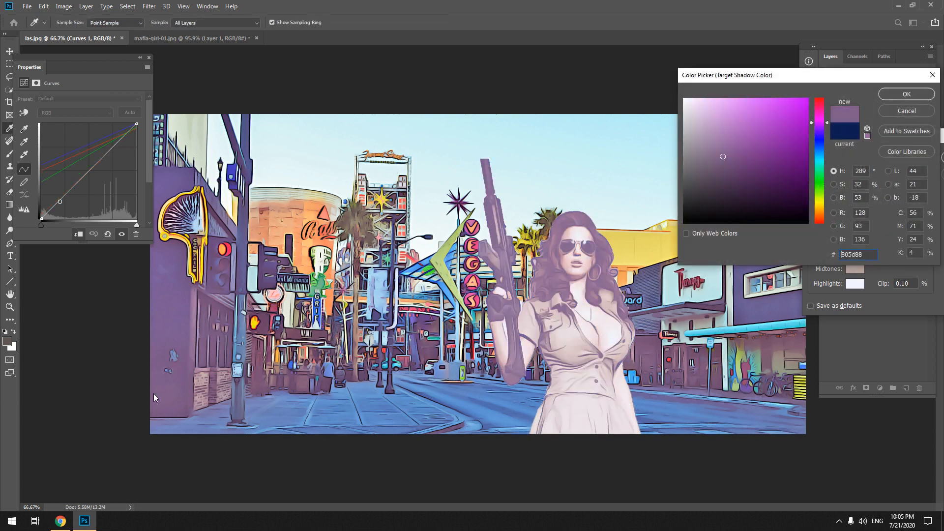
left_click(895, 113)
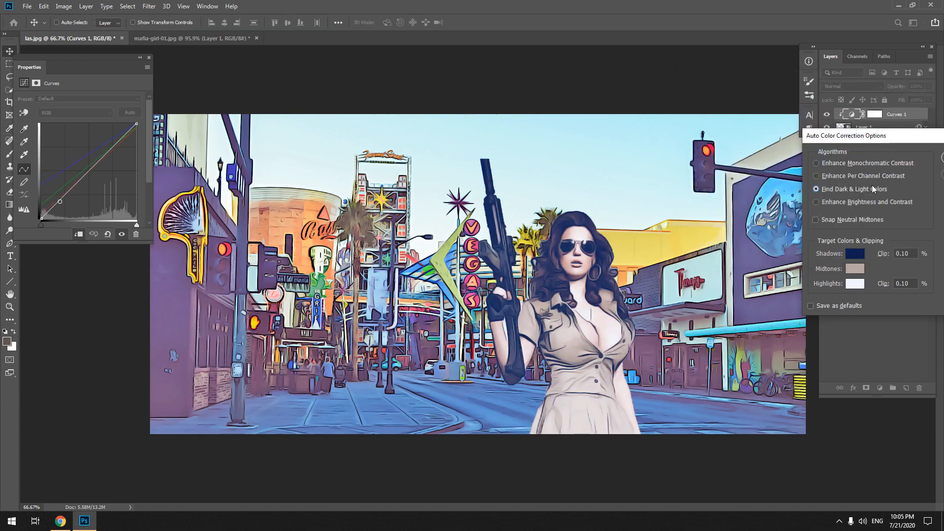
left_click(852, 254)
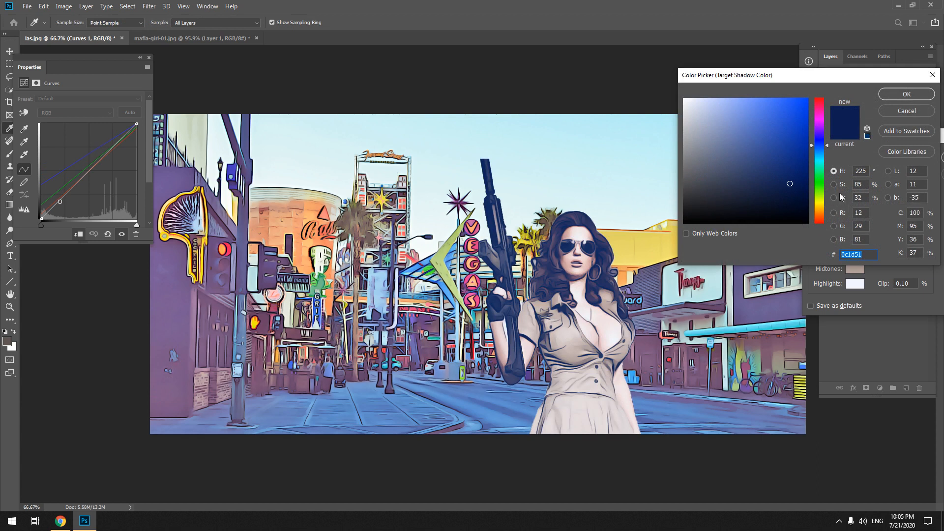
left_click(572, 221)
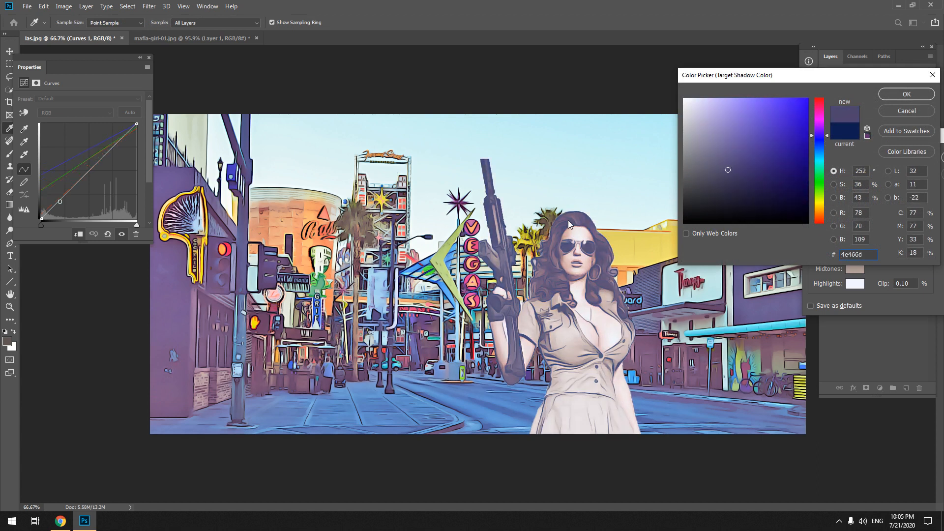
left_click_drag(605, 258, 676, 309)
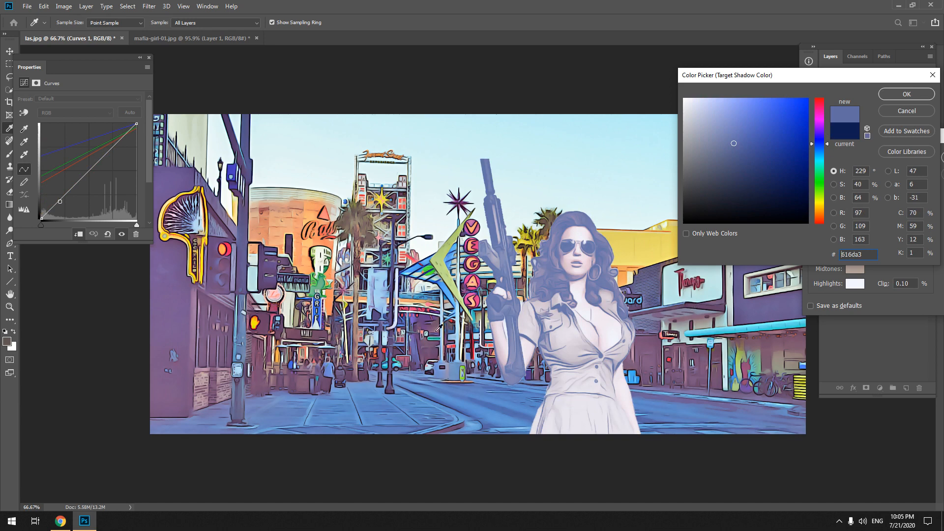
left_click(422, 322)
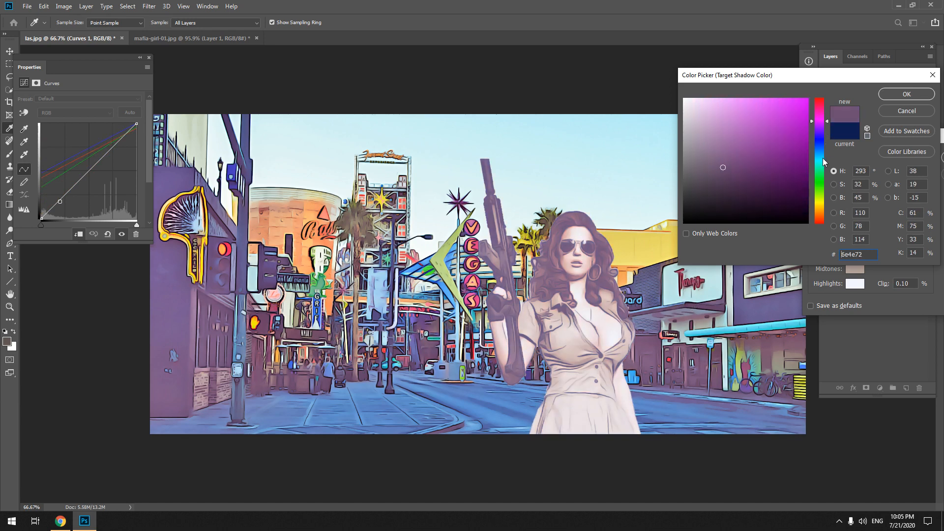
left_click(907, 110)
- Set the target shadow colour of the auto colour correction to the dark brown 1a100c
left_click_drag(878, 135, 764, 38)
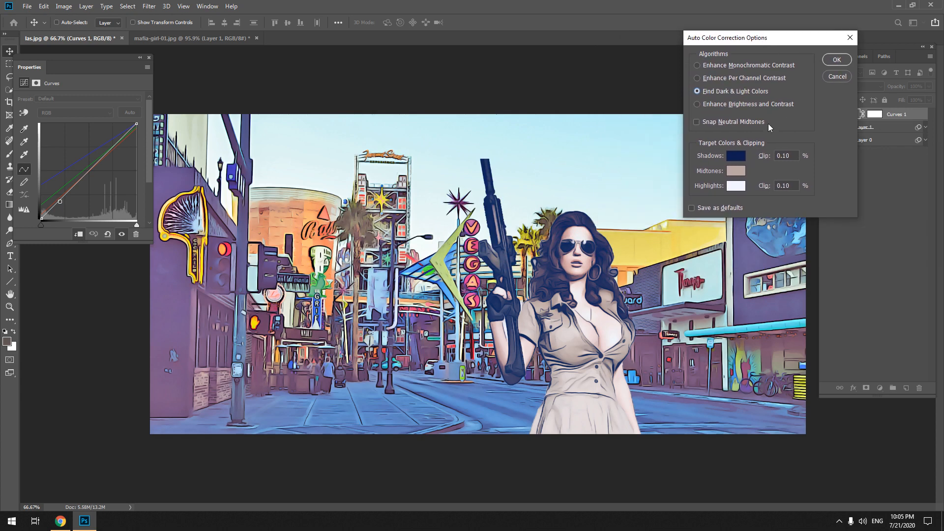
left_click(732, 155)
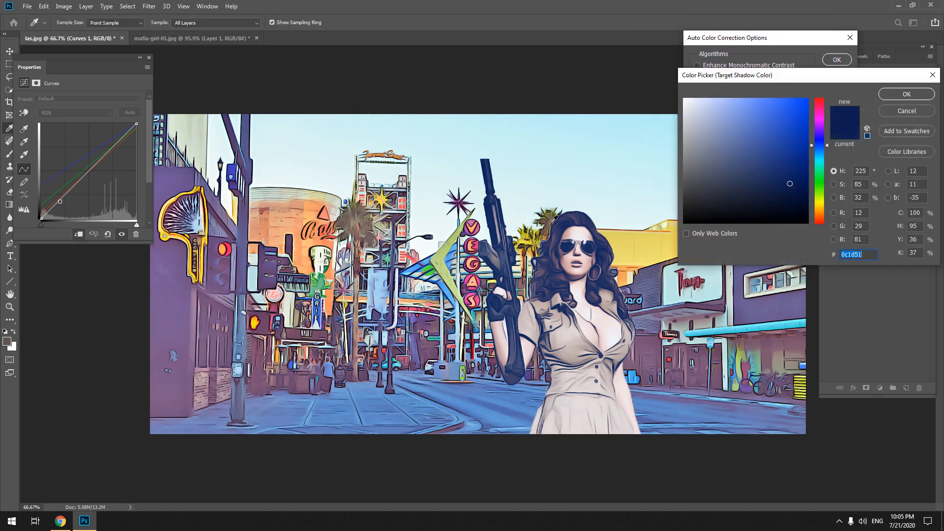
left_click(488, 180)
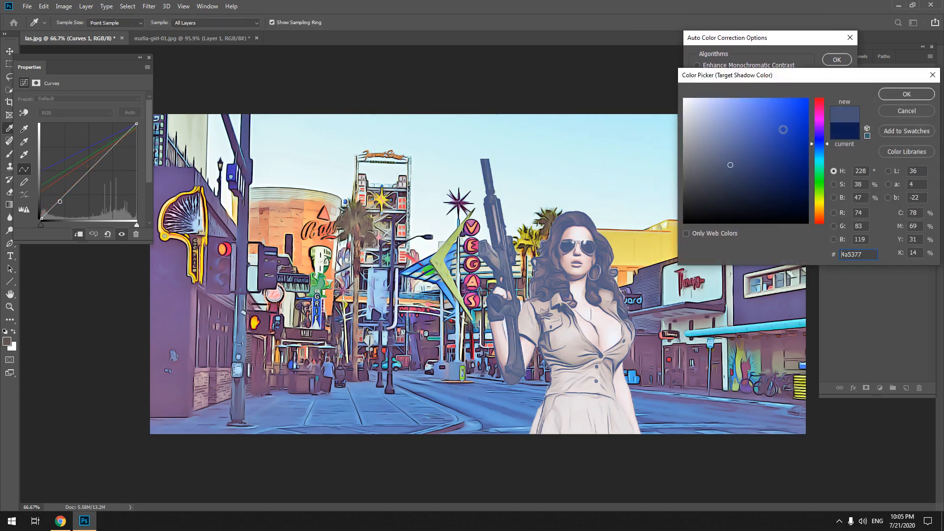
left_click_drag(730, 167, 735, 191)
left_click_drag(819, 144, 818, 220)
mouse_move(735, 190)
left_mouse_down()
mouse_move(755, 201)
mouse_move(752, 210)
left_mouse_up()
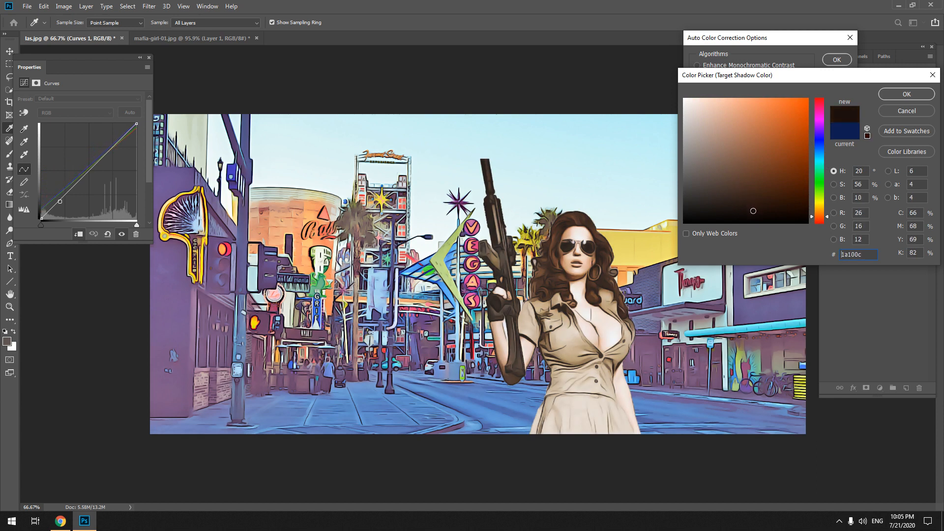
left_click(916, 96)
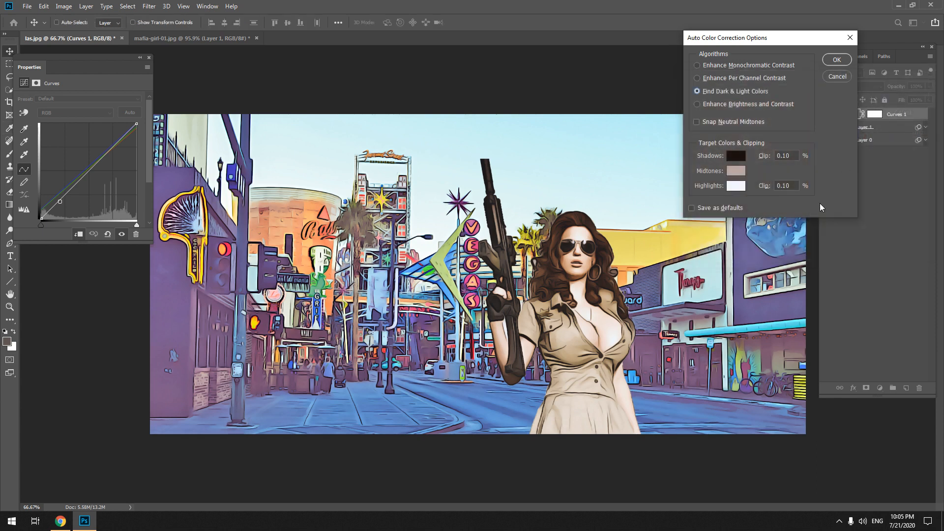
- Set the target midtone colour to the yellow e4d666 sampled from the building behind the woman
left_click(736, 172)
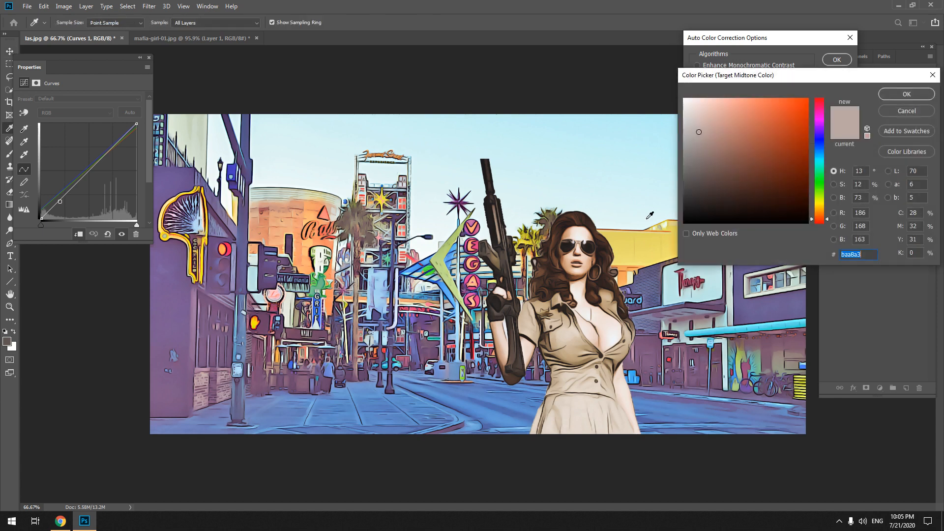
left_click(631, 236)
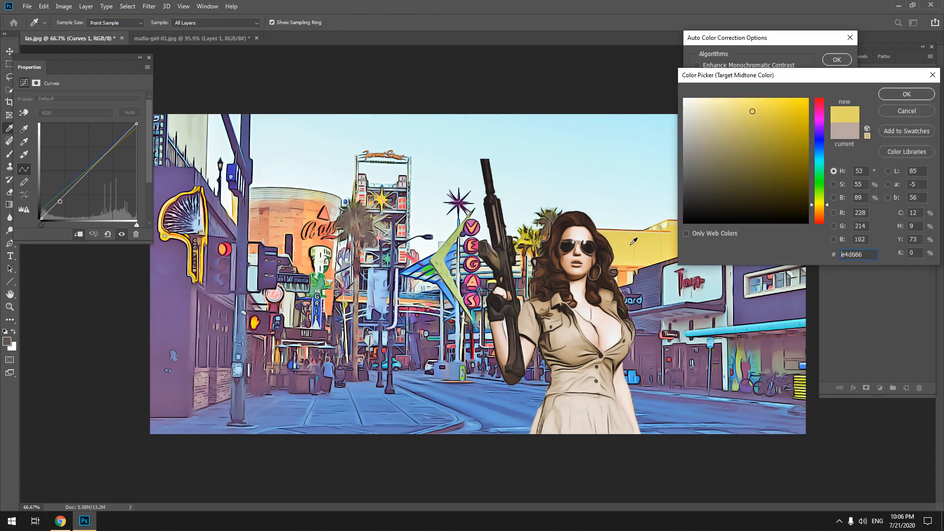
left_click(903, 93)
left_click(735, 186)
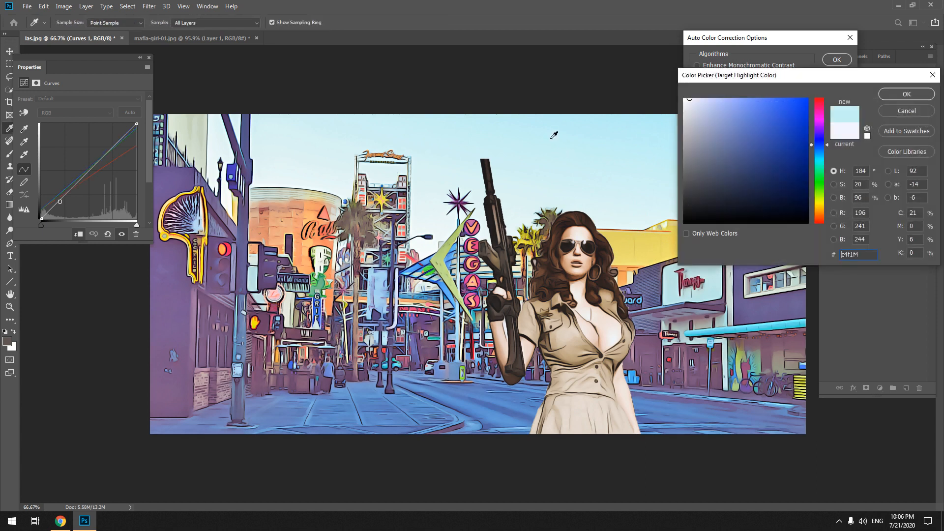
left_click(551, 139)
left_click_drag(711, 103, 694, 102)
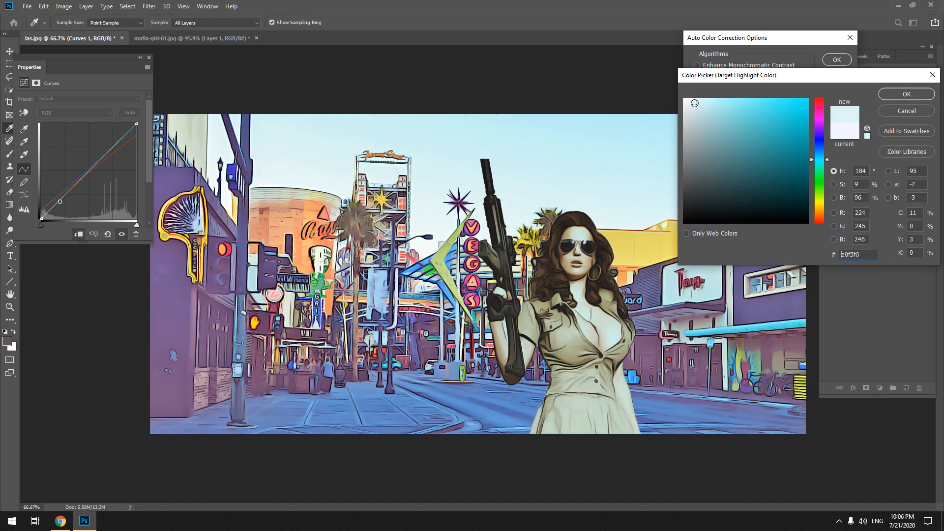
left_click(886, 111)
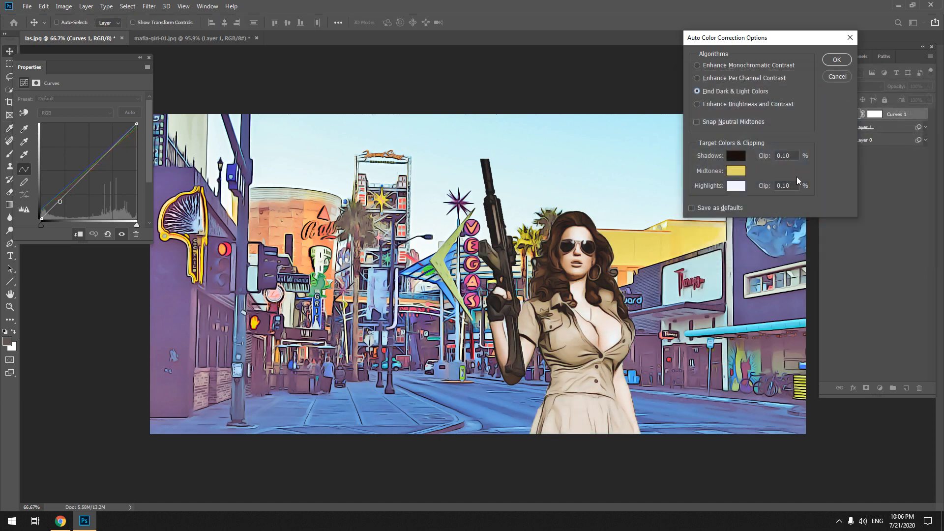
- Set the target midtone colour to the peach tone f5bca1, starting from a colour sampled on the woman's skin
left_click(735, 170)
left_click_drag(827, 79, 211, 90)
left_click_drag(150, 120, 155, 112)
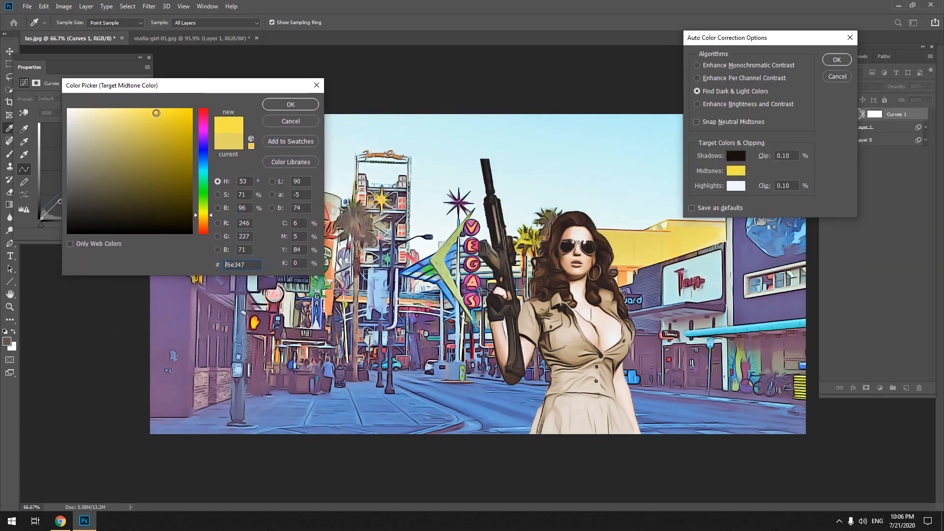
left_click(446, 248)
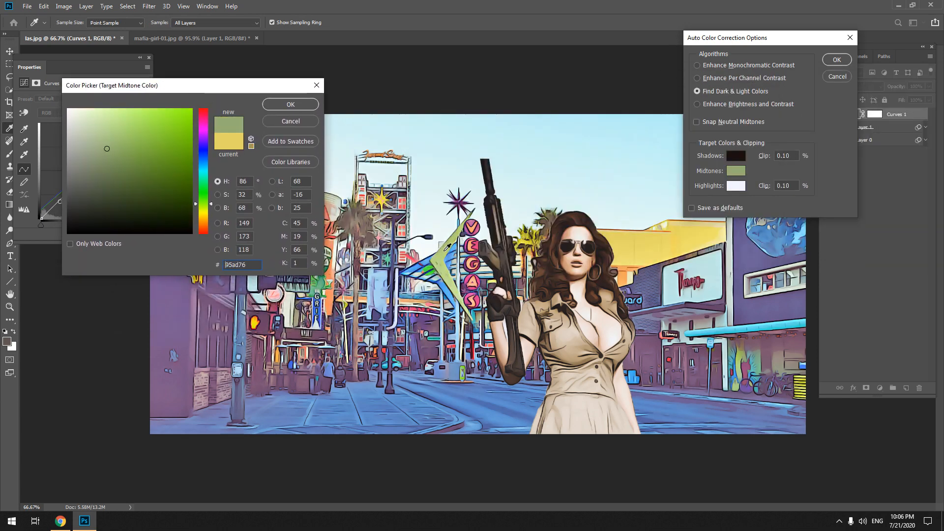
left_click(621, 324)
left_click(607, 321)
left_click_drag(86, 110, 110, 113)
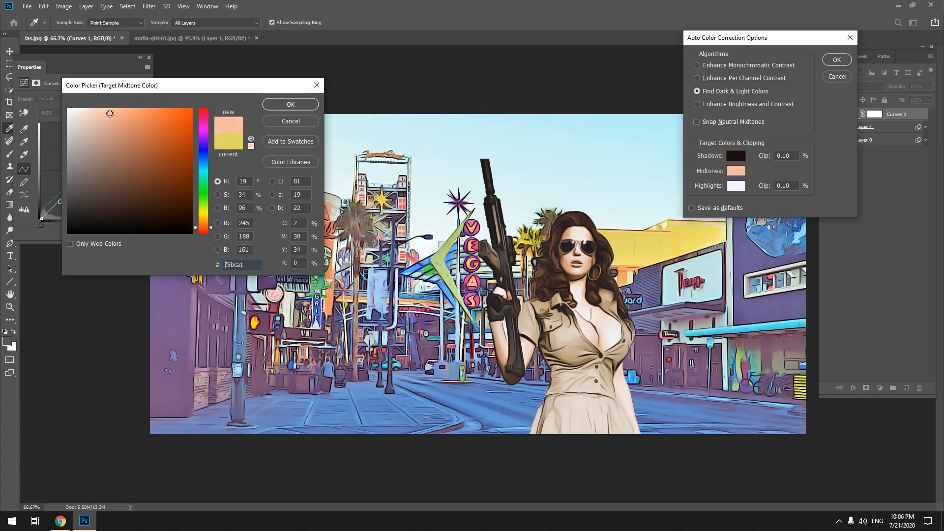
left_click(297, 108)
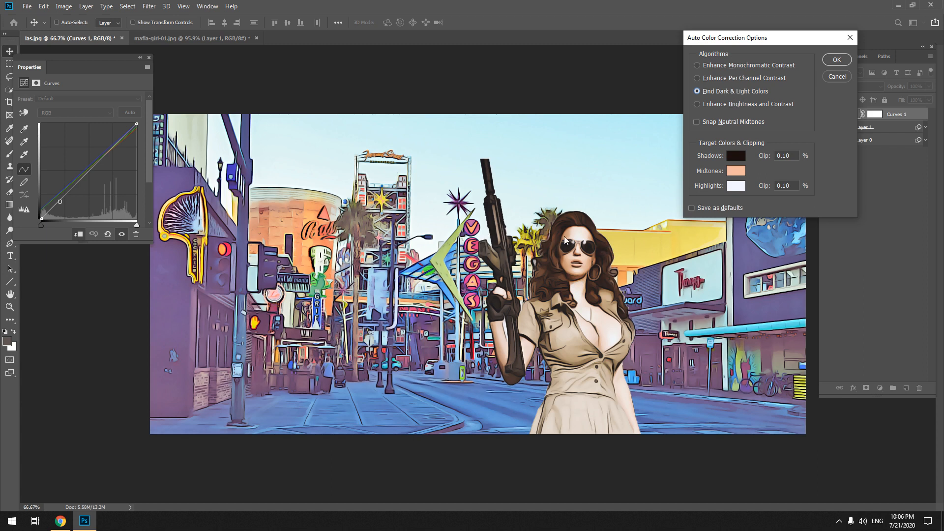
- Accept the auto colour correction options, saving the new target colours as defaults, and close the Curves properties
left_click(835, 60)
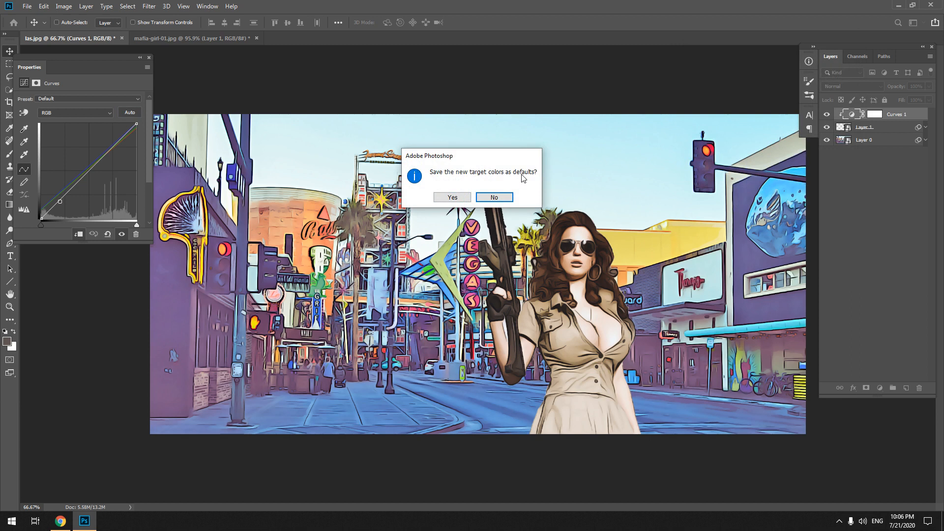
left_click(451, 197)
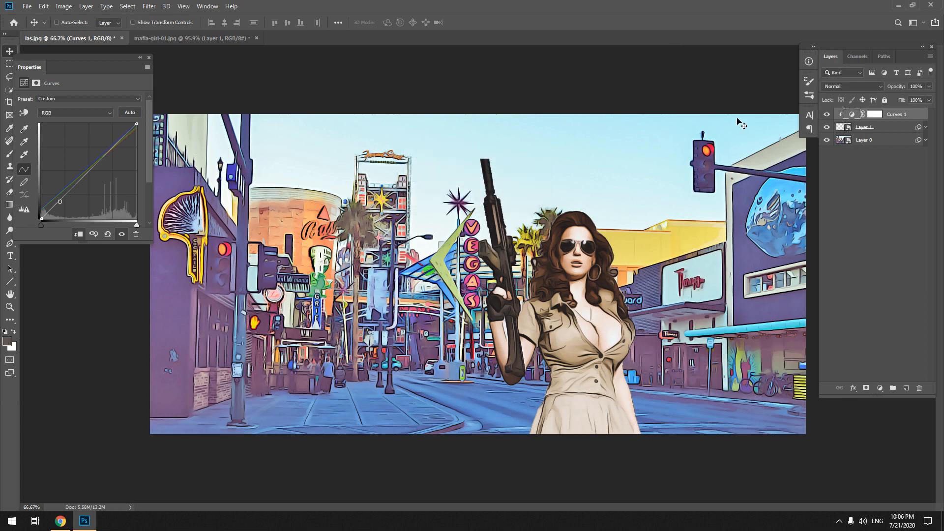
left_click(149, 58)
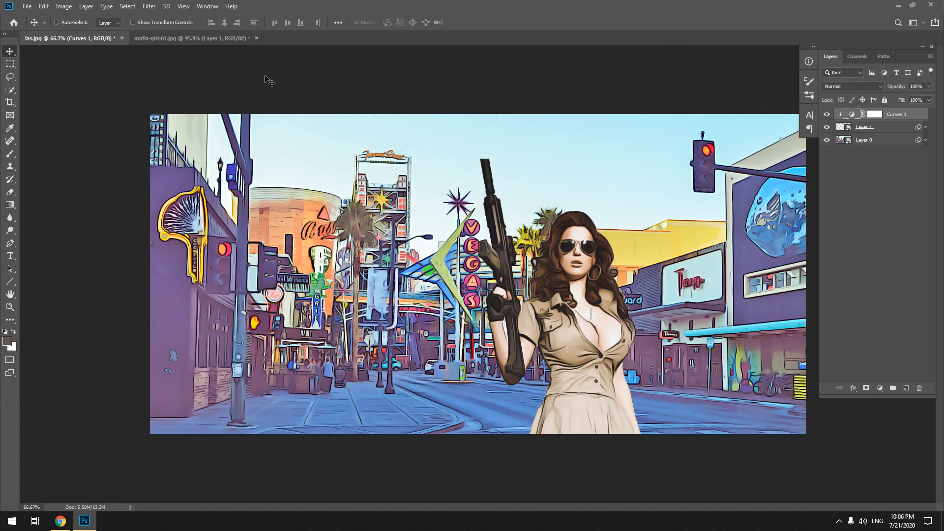
- Set the blend mode of the clipped Curves 1 layer to Color and compare the woman with and without it
left_click(874, 114)
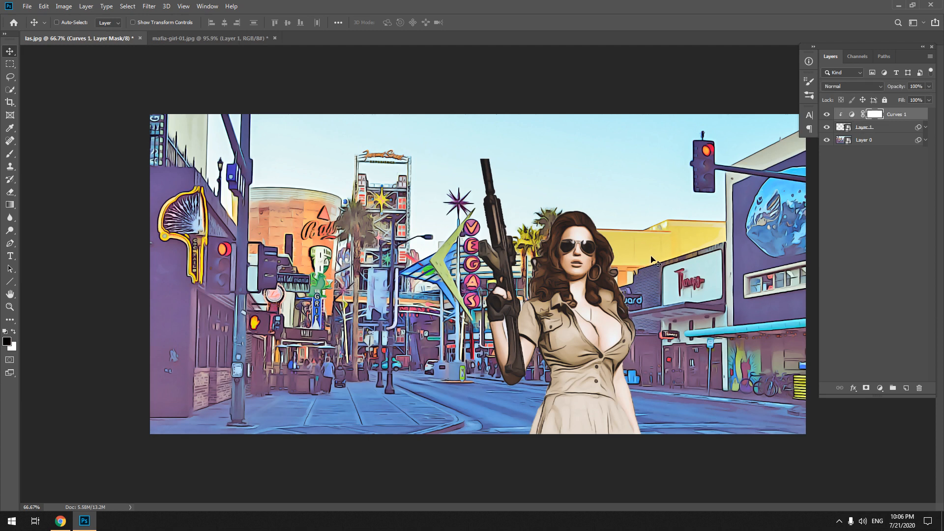
left_click(849, 86)
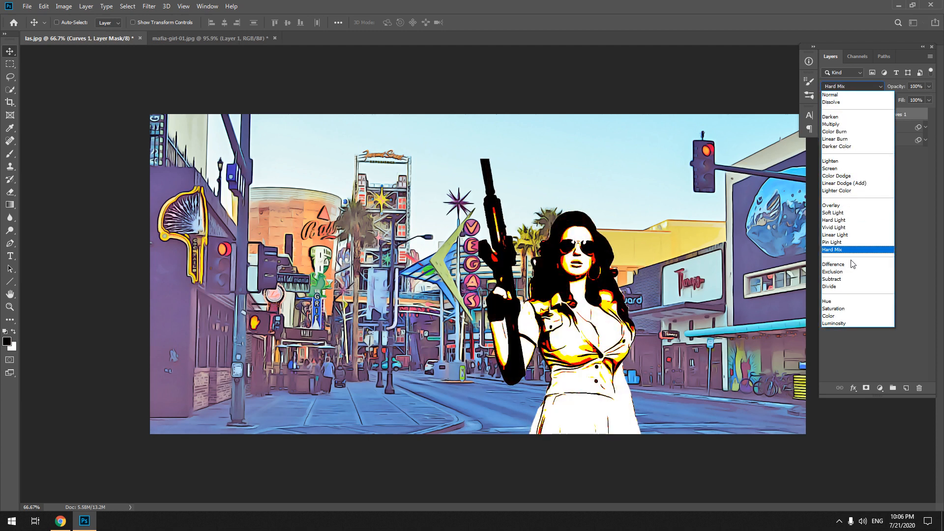
left_click(854, 317)
left_click(853, 319)
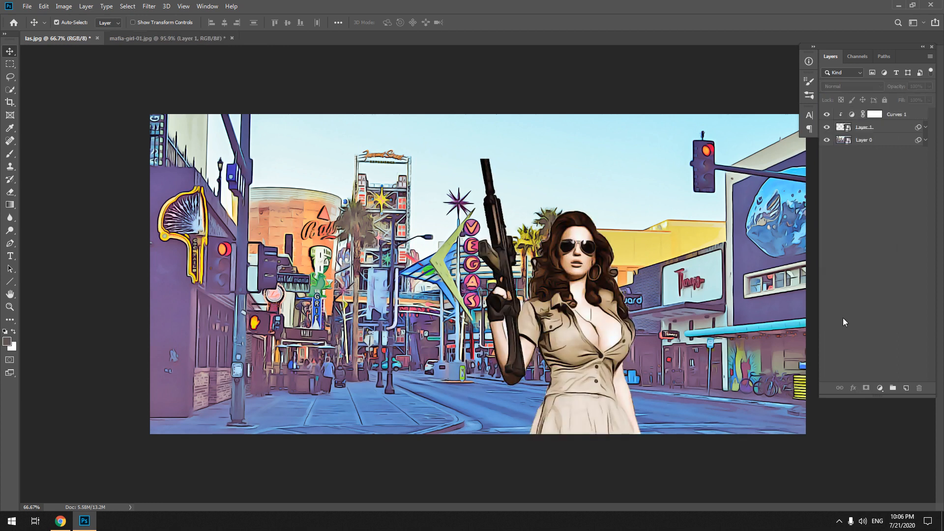
key("ctrl+z")
key("ctrl+shift+z")
- Switch to Chrome and search Google Images for "gta v logo" in a new tab
left_click(60, 520)
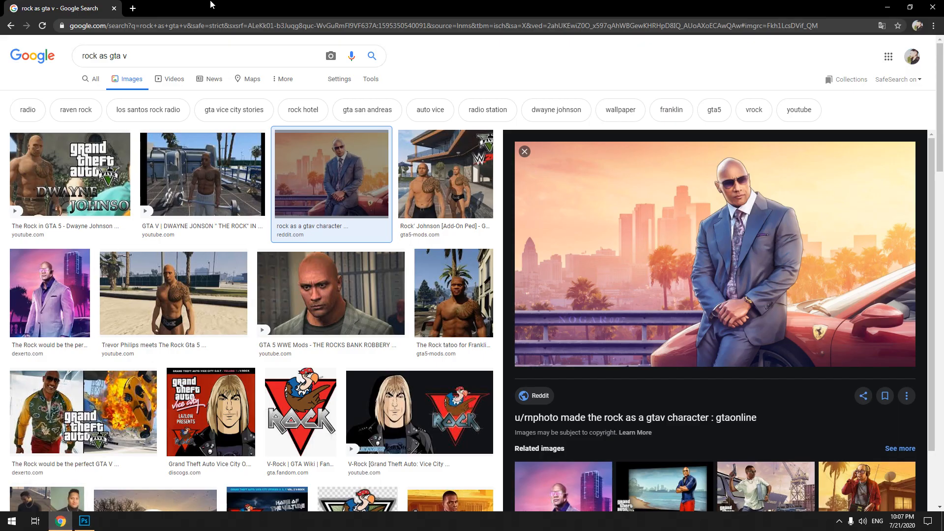
left_click(133, 8)
left_click(144, 24)
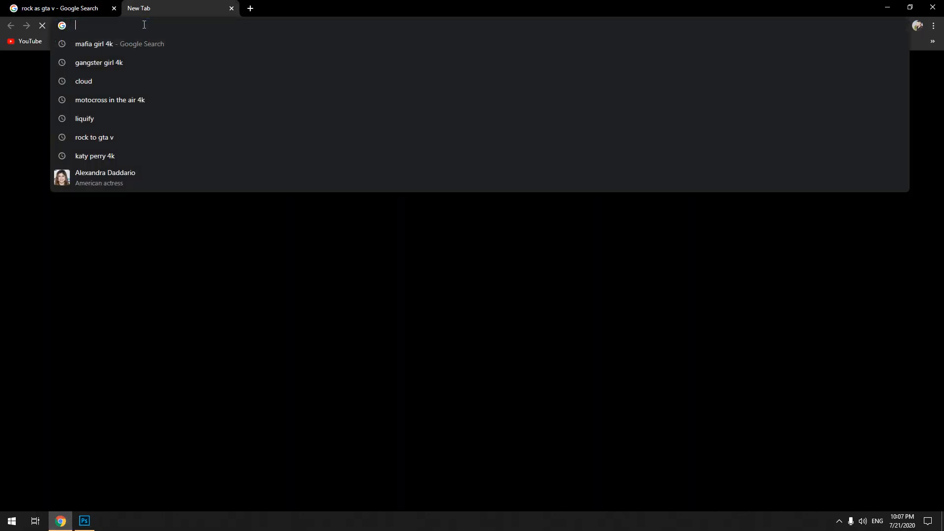
type("gtav")
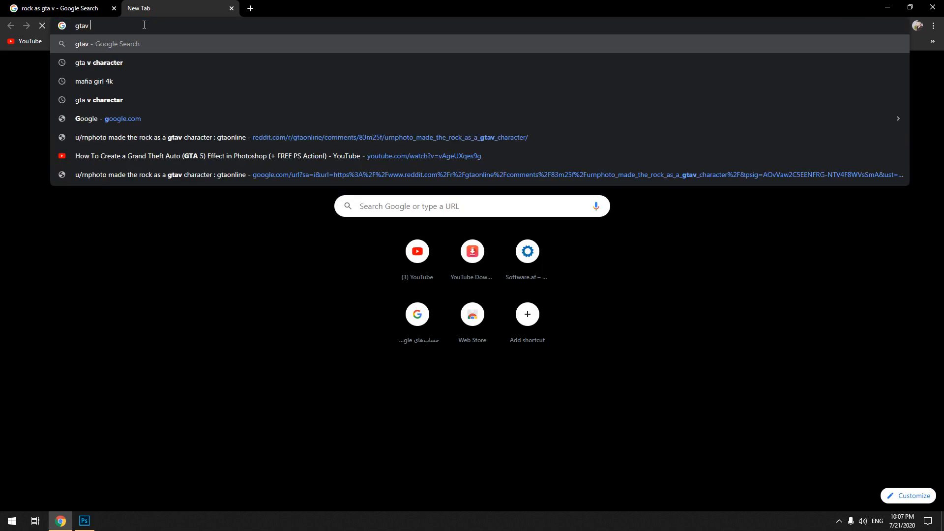
key("BackSpace")
type("v ")
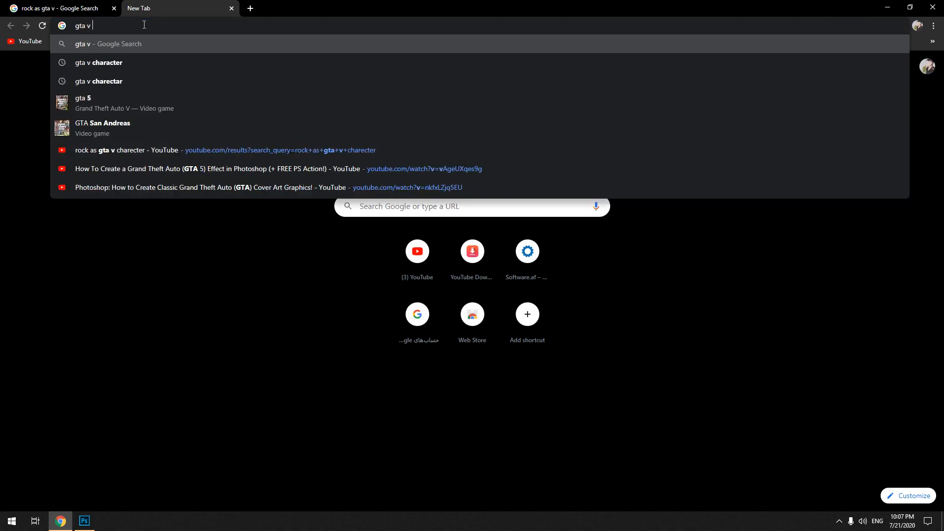
type(" logo")
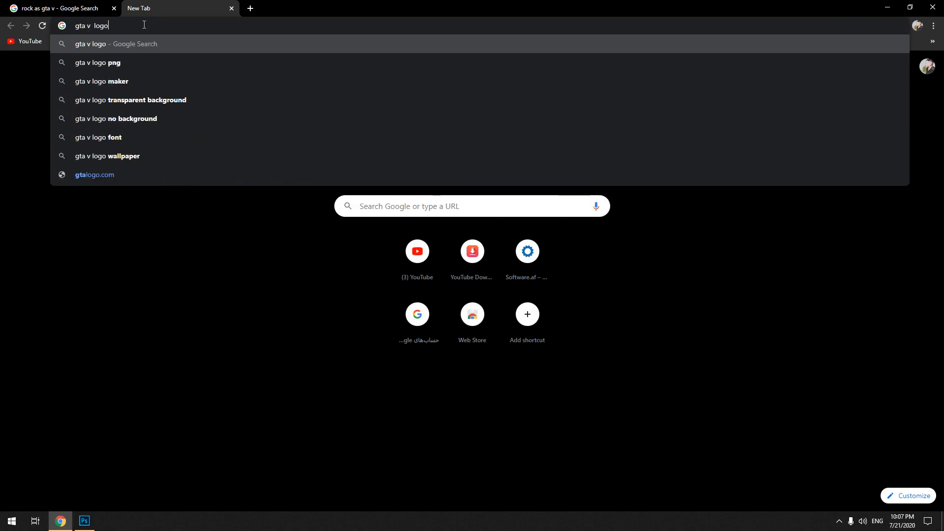
key("Return")
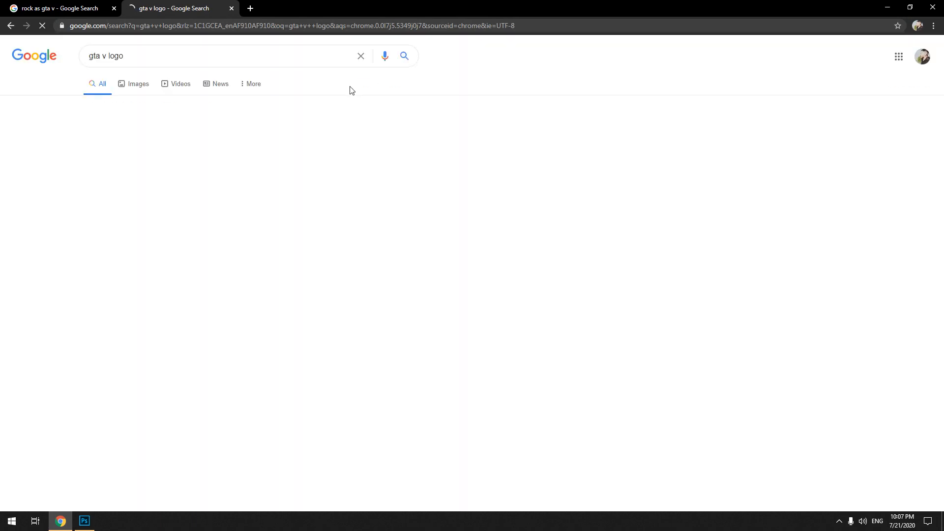
left_click(139, 89)
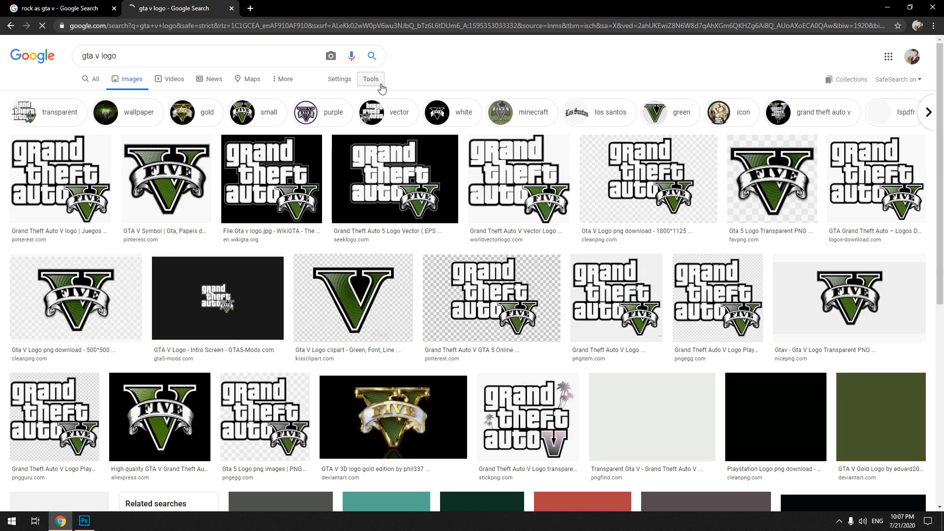
scroll(520, 76, "down", 3)
scroll(520, 76, "up", 3)
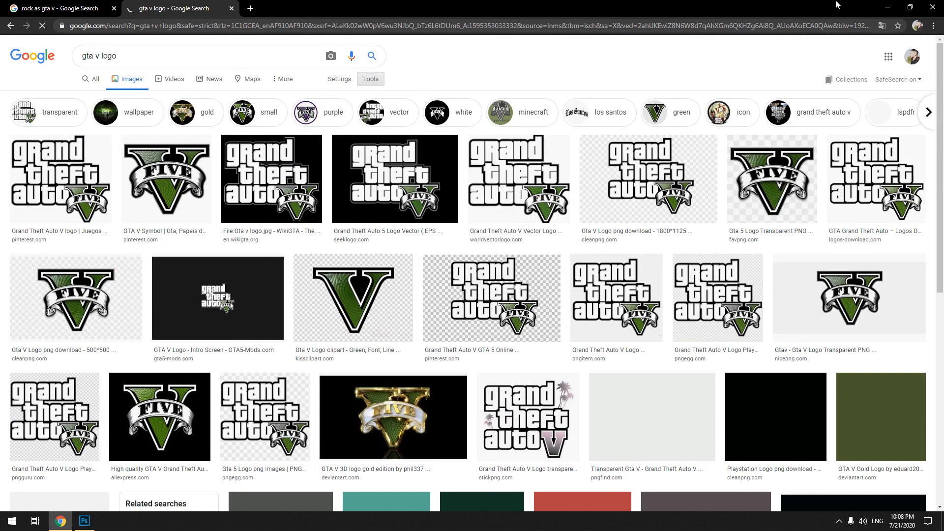
double_click(371, 79)
left_click(371, 80)
- Set the Windows display projection mode to Extend
key("super+p")
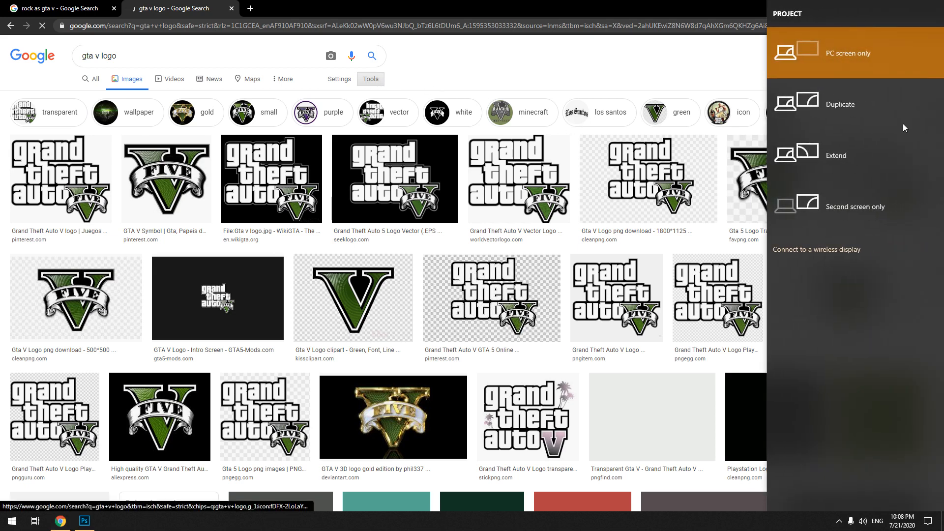
left_click(847, 153)
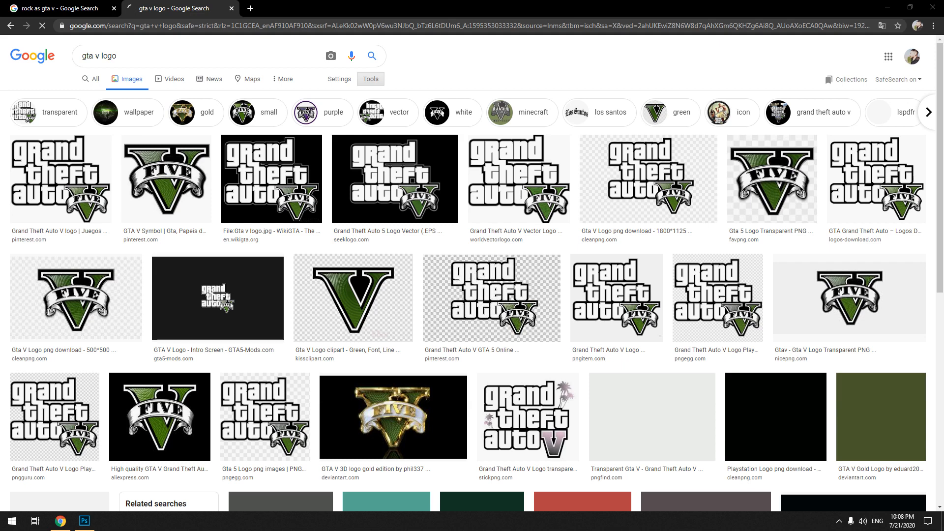
- Filter the logo image results by the Transparent color option
left_click(367, 80)
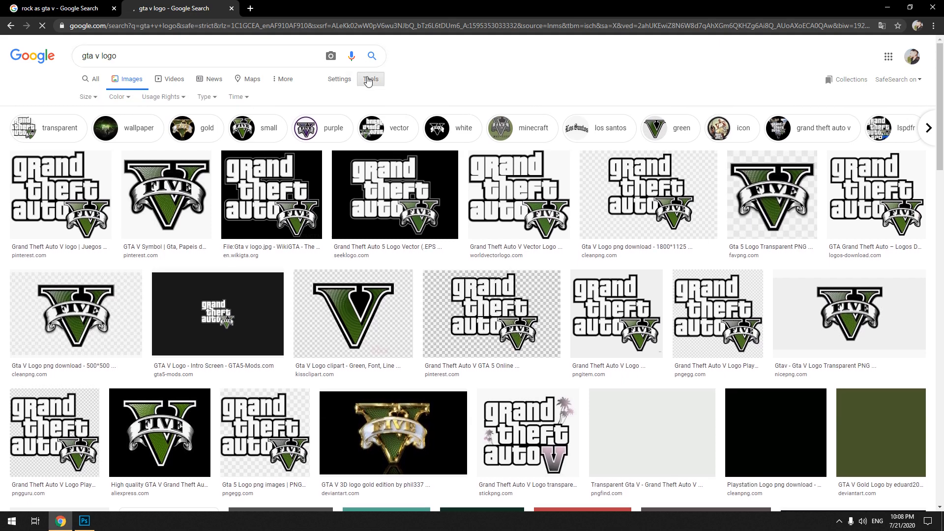
left_click(119, 98)
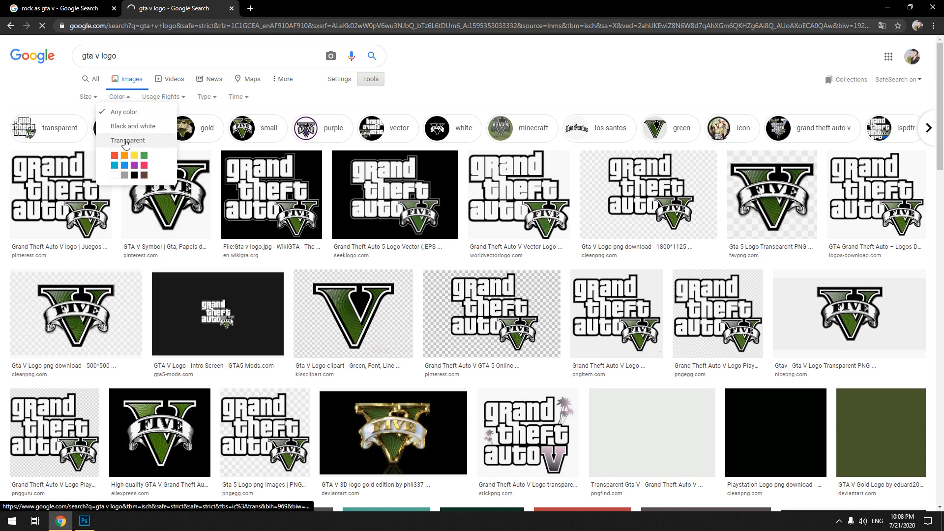
left_click(142, 143)
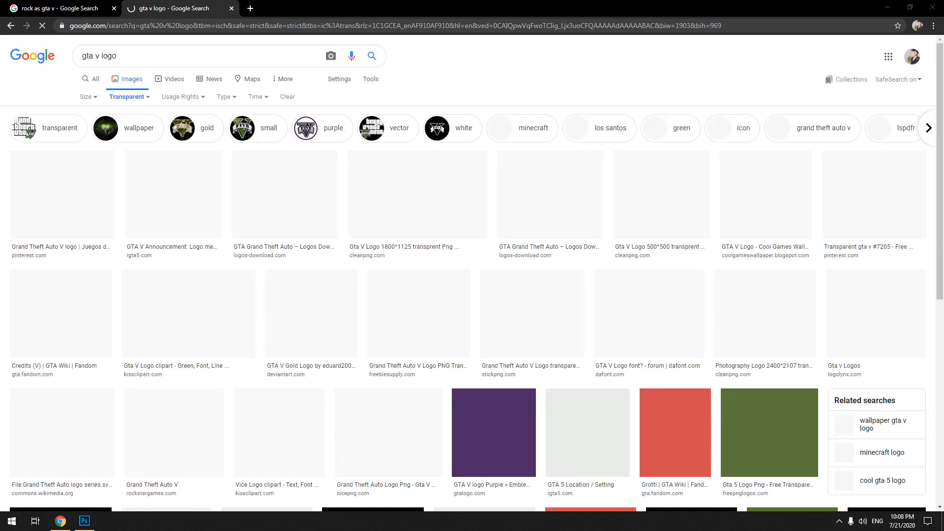
key("super+e")
left_click_drag(510, 31, 943, 15)
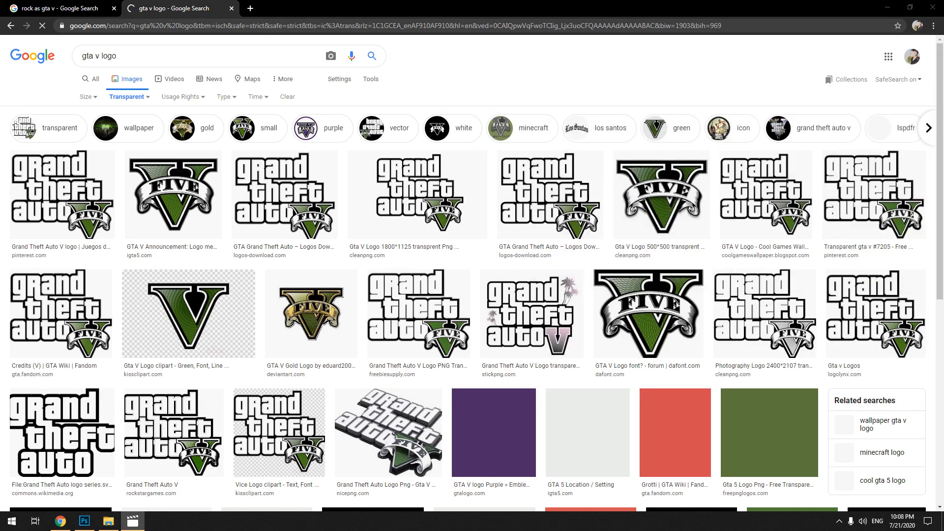
- Preview the transparent Grand Theft Auto V logos from Pinterest and Logos Download, and return to Photoshop
left_click(65, 181)
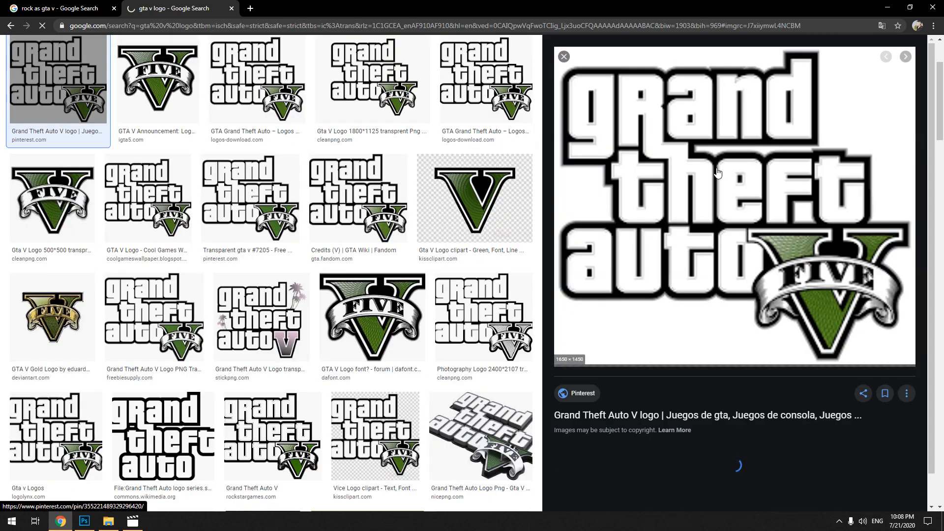
left_click(564, 56)
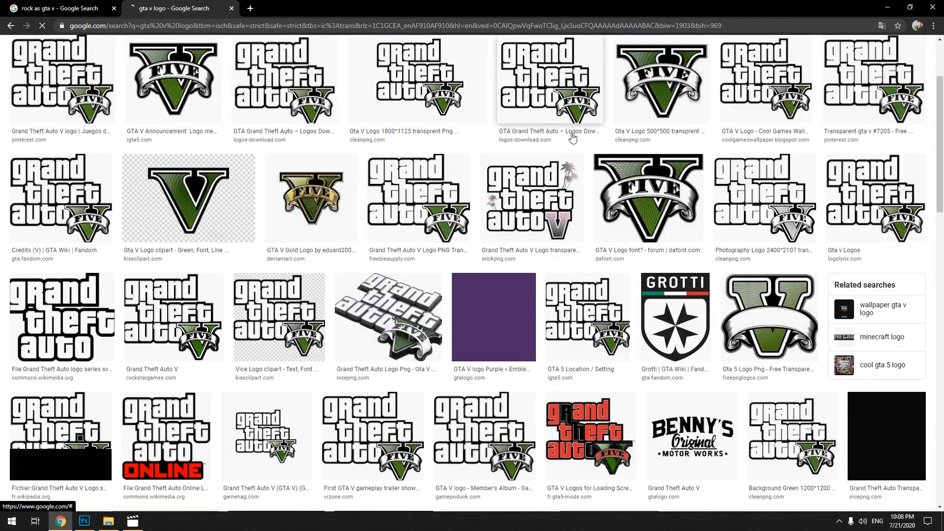
scroll(566, 138, "up", 3)
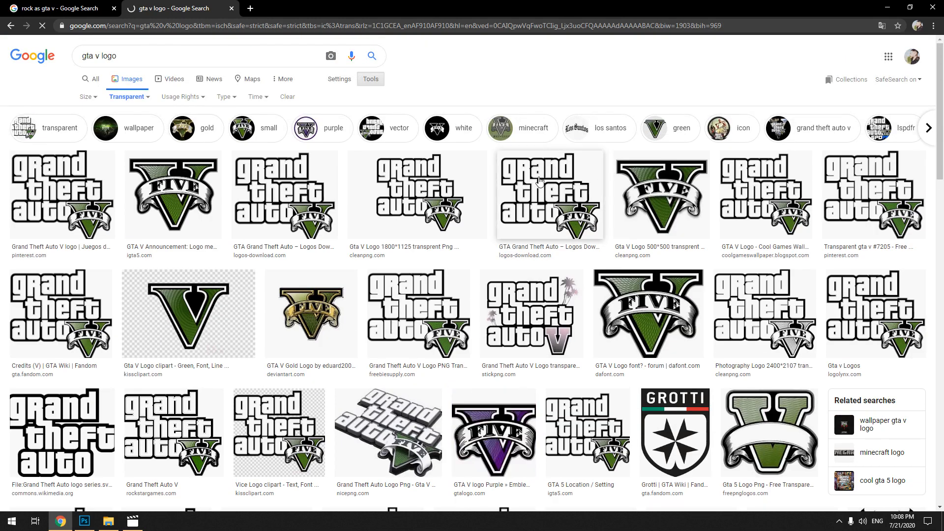
left_click(543, 180)
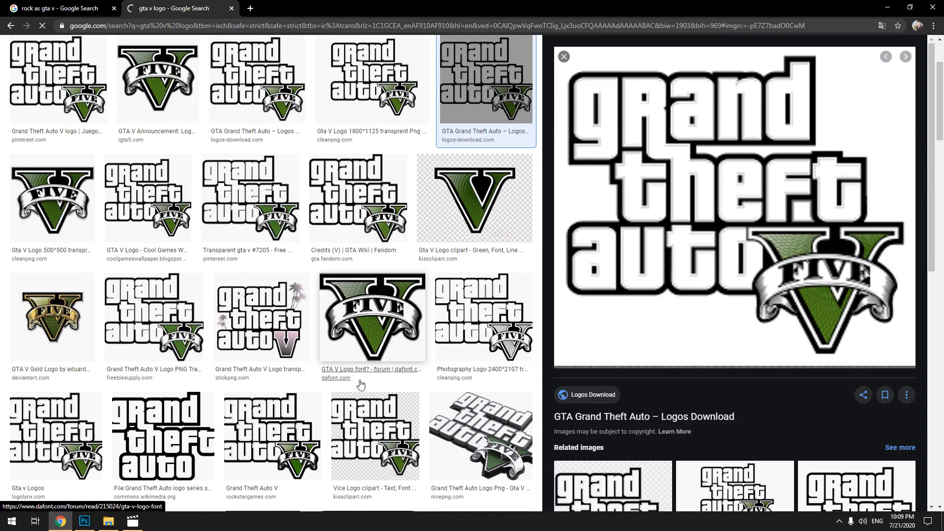
left_click(84, 521)
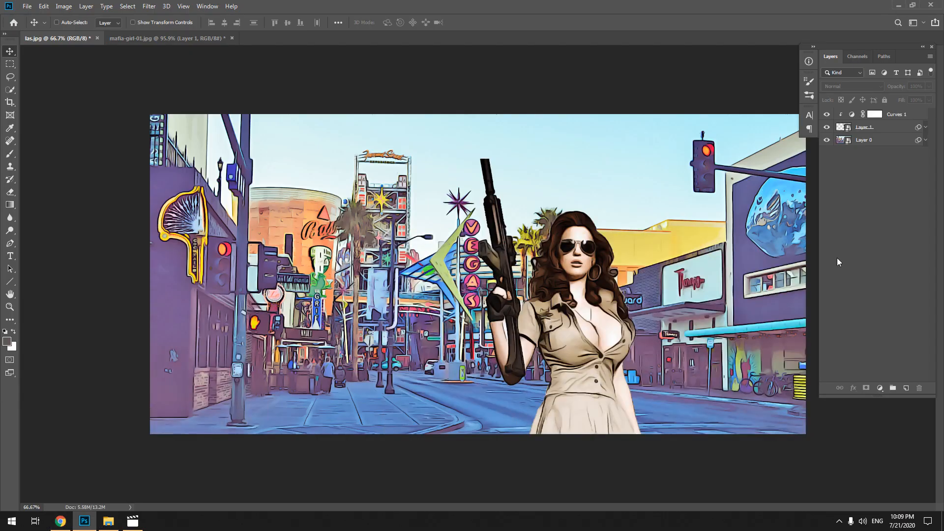
double_click(890, 132)
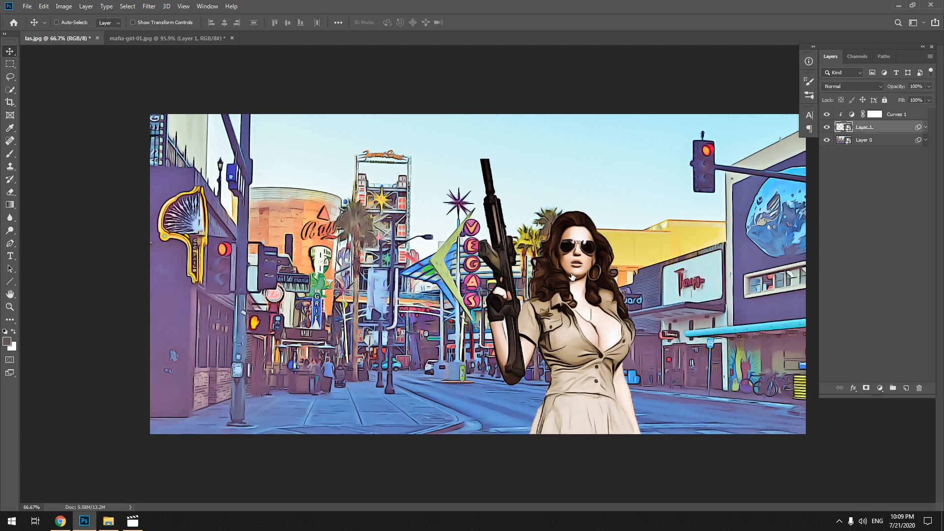
left_click_drag(477, 274, 377, 131)
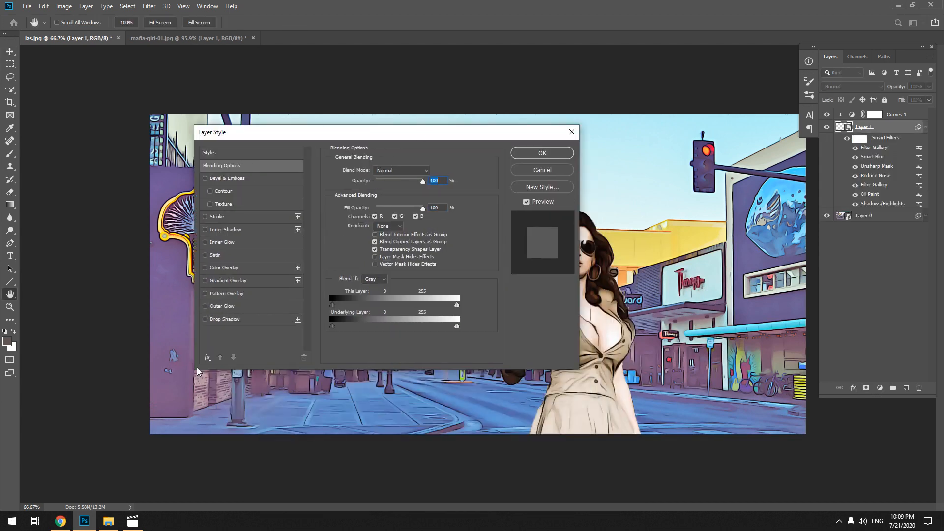
left_click(60, 520)
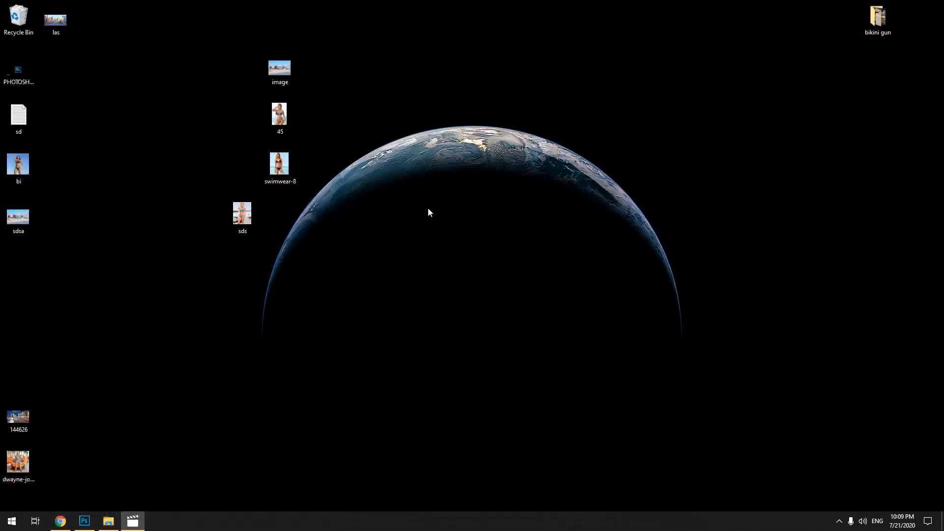
left_click(85, 521)
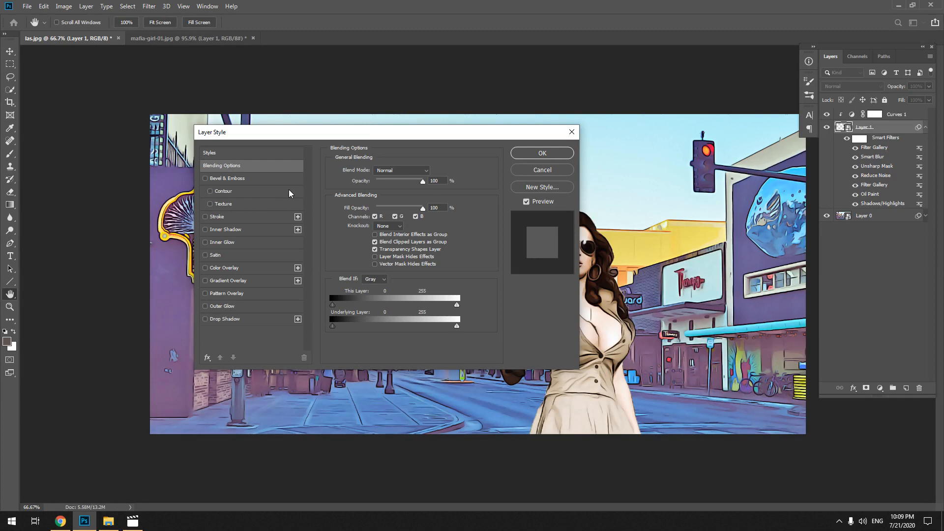
left_click(537, 170)
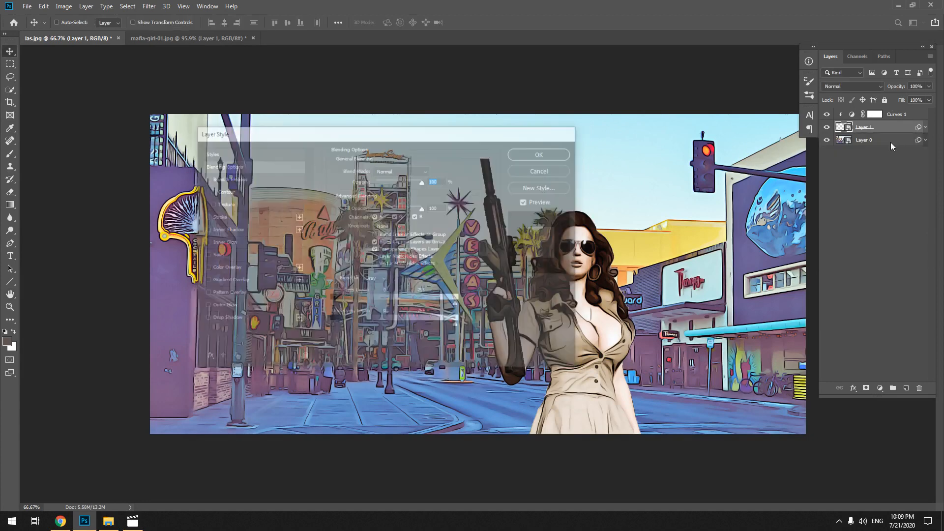
- Add a Stroke effect to the woman's layer, Layer 1, with size 3 px and position Outside
right_click(887, 125)
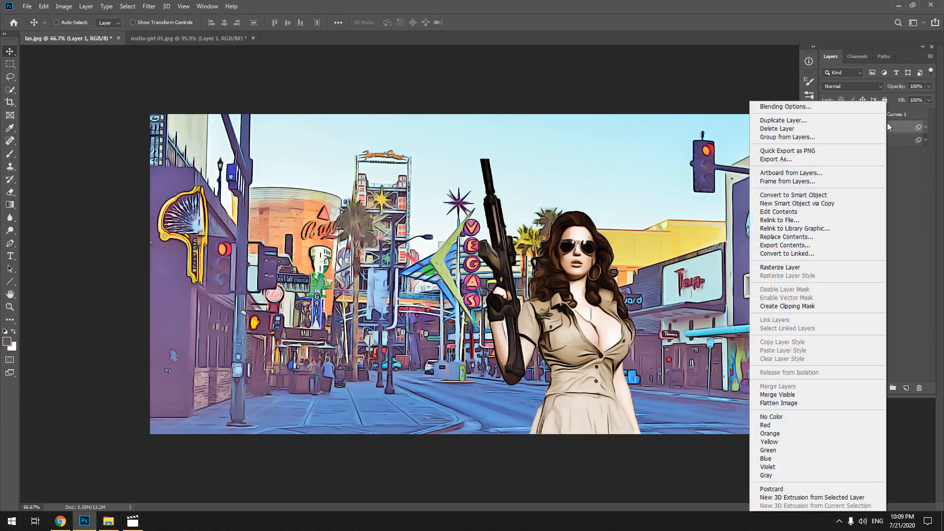
left_click(810, 107)
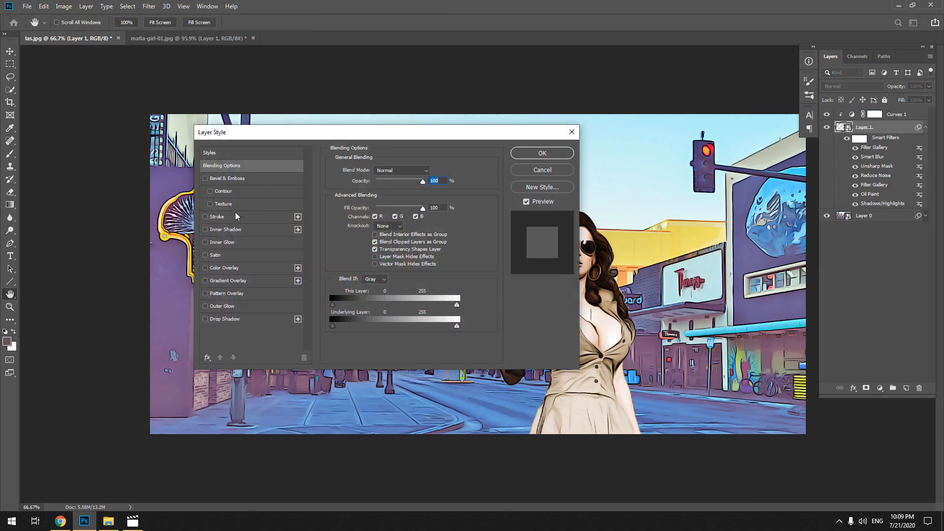
left_click(232, 216)
left_click_drag(378, 137, 188, 55)
double_click(238, 87)
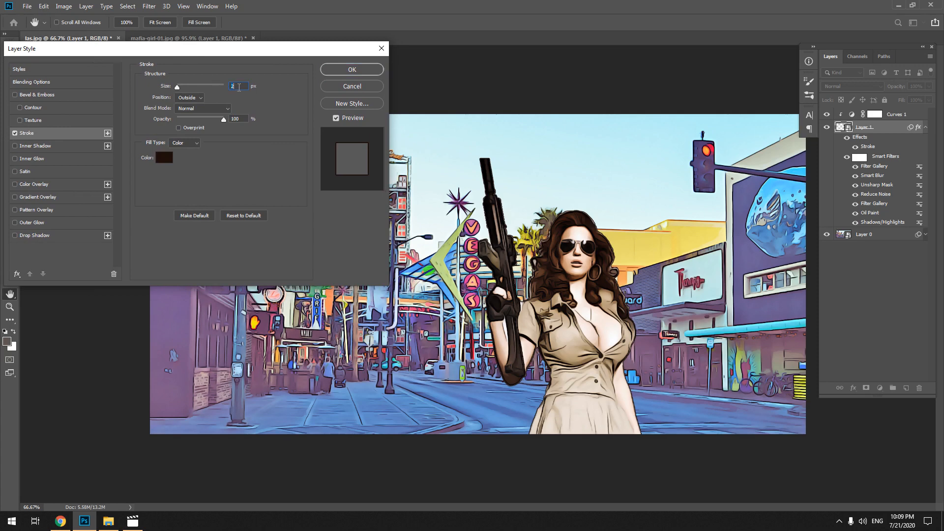
type("3")
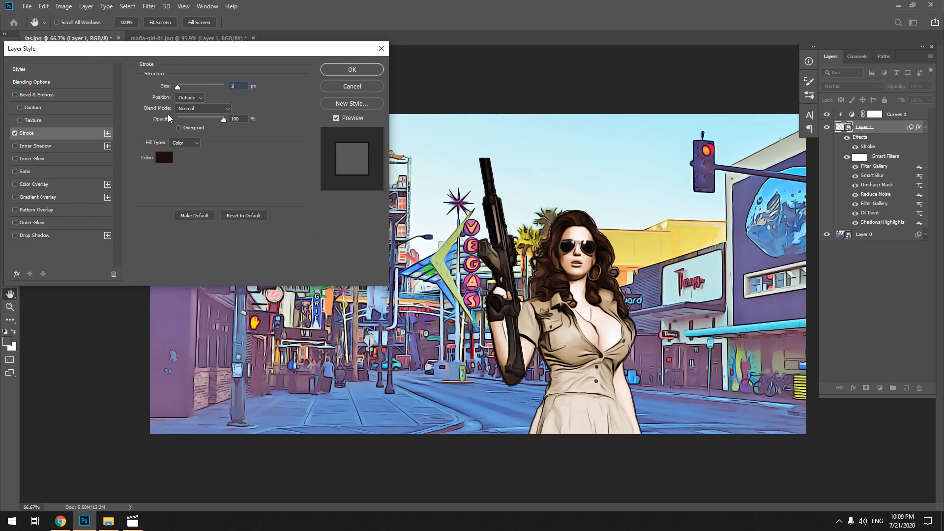
left_click(194, 99)
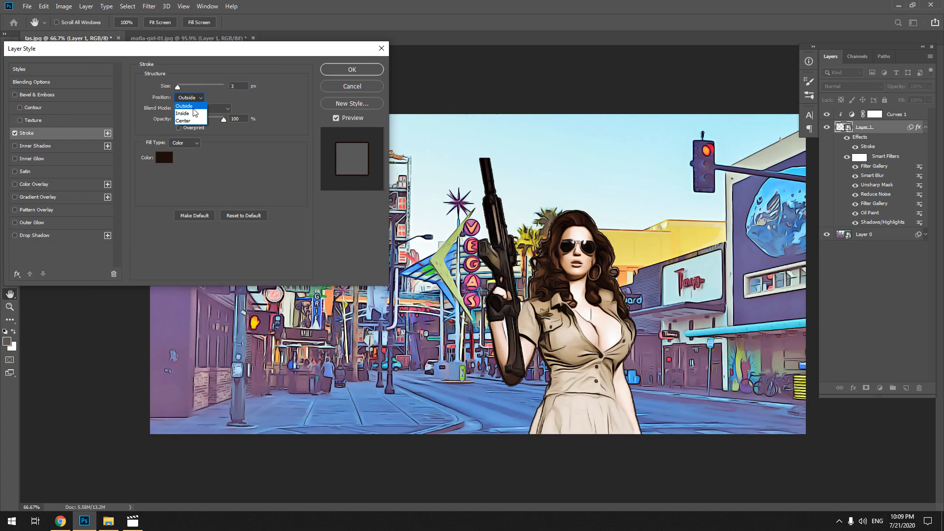
left_click(197, 98)
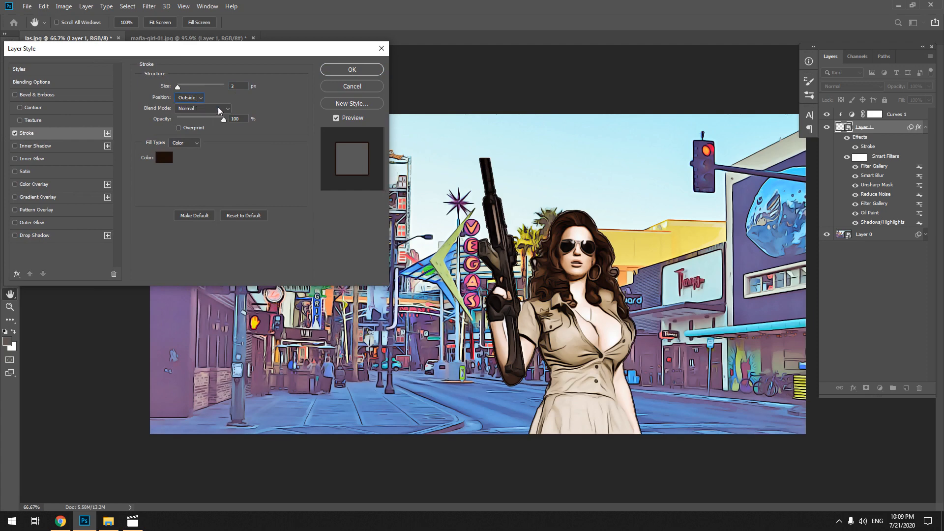
- Set the stroke colour to the near-black #000102 sampled from the gun and apply the layer style
left_click(166, 157)
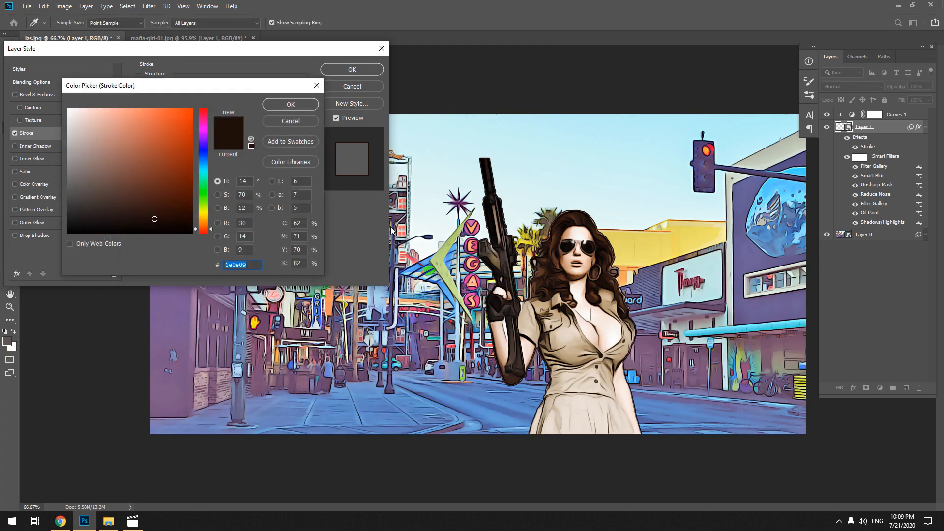
left_click(574, 219)
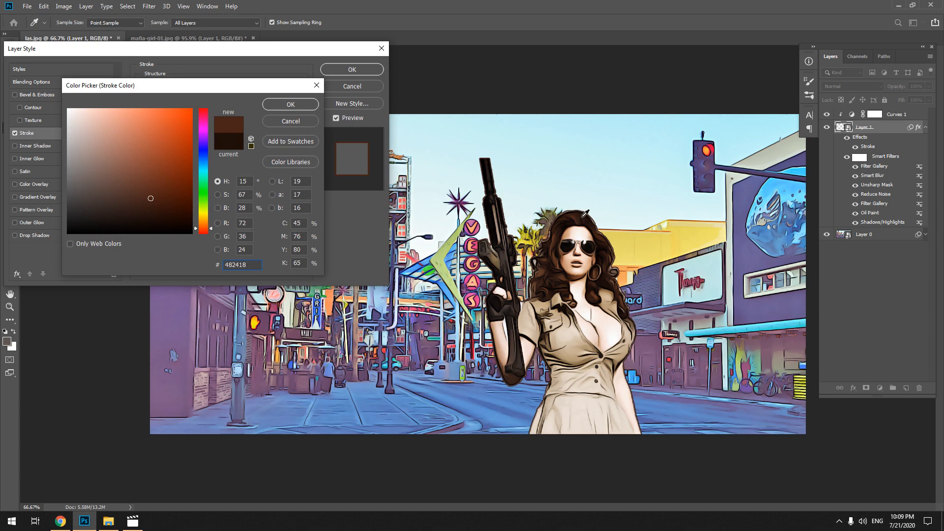
left_click(585, 215)
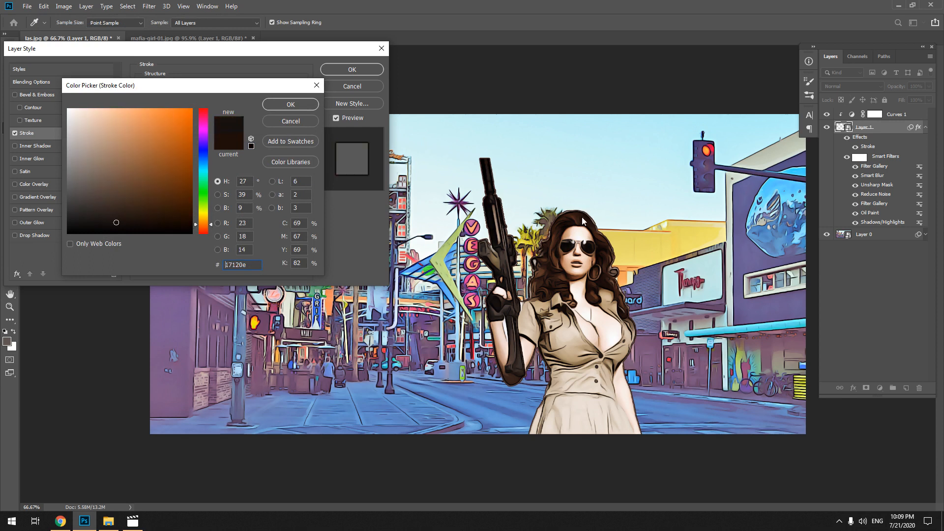
left_click(490, 175)
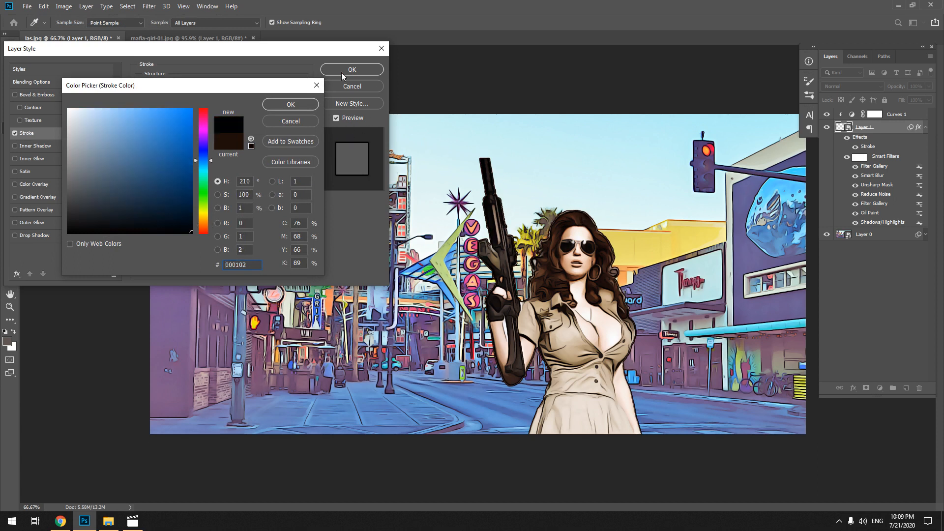
left_click(291, 104)
left_click(350, 68)
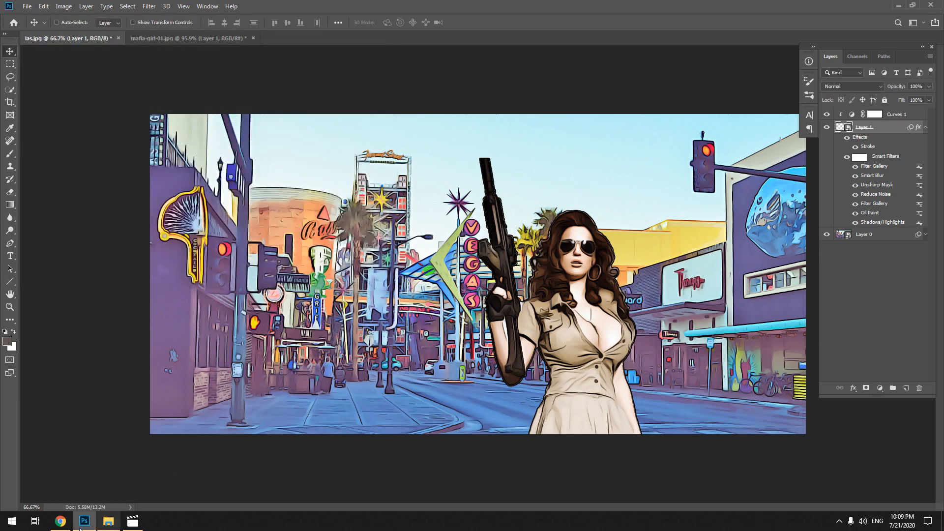
- Switch to Chrome and save the previewed Logos Download logo to the Desktop as the PNG image GTA_five_logo_no_gray
left_click(60, 521)
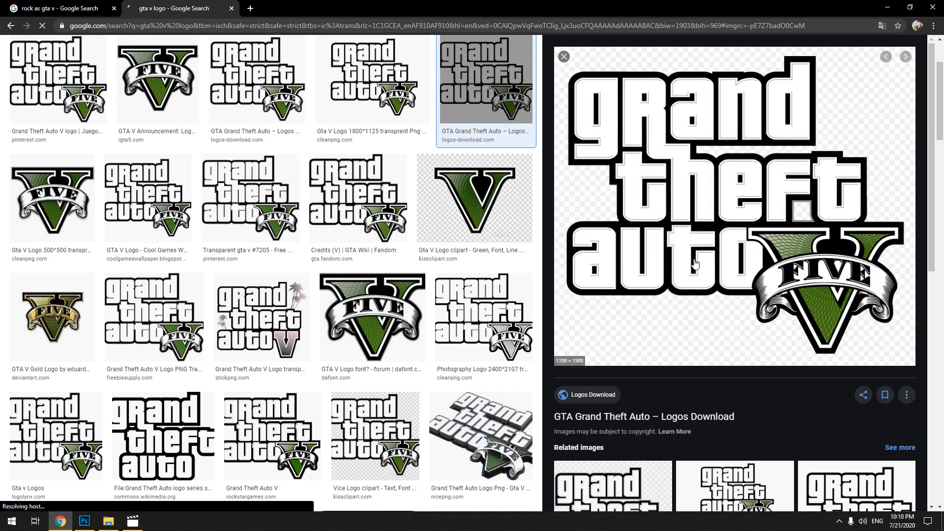
right_click(695, 264)
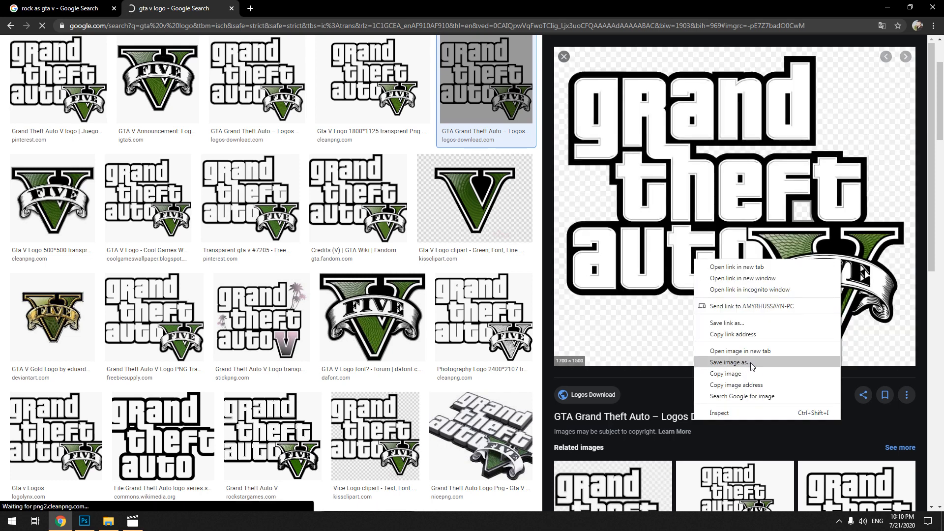
left_click(751, 366)
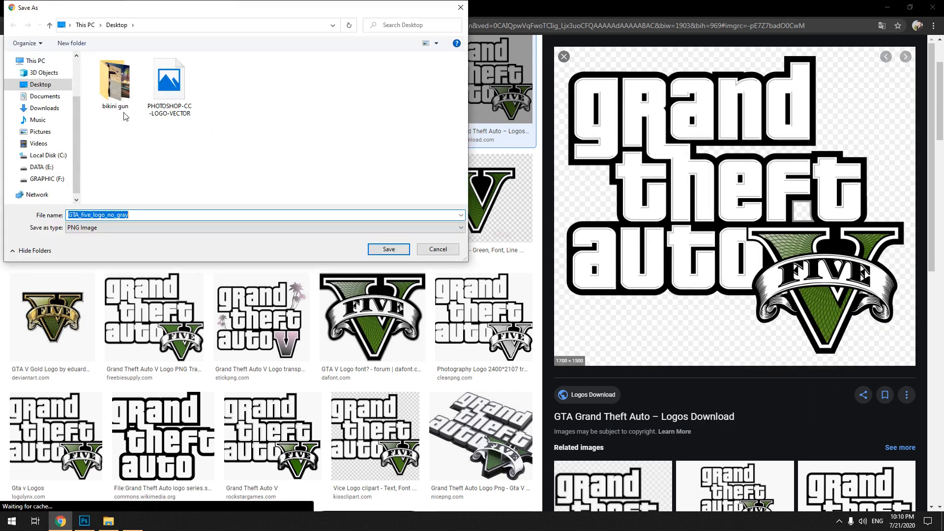
left_click(211, 200)
left_click(395, 250)
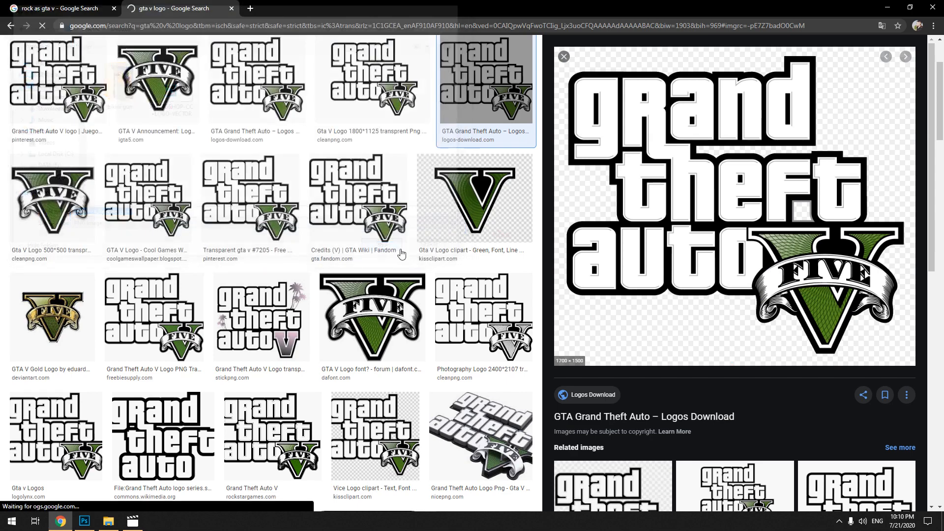
- Return to Photoshop and open the GTA_five_logo_no_gray image from the Desktop
key("alt+Tab")
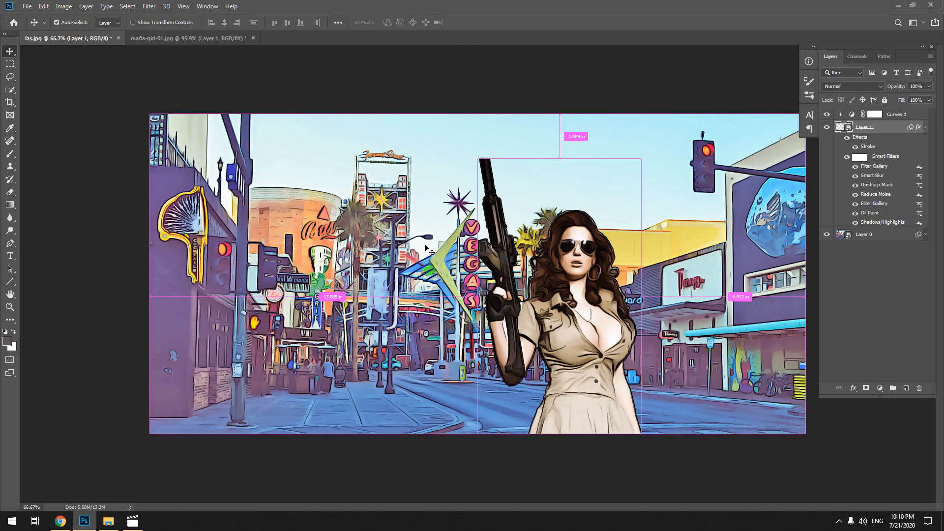
key("ctrl+o")
scroll(319, 157, "down", 1)
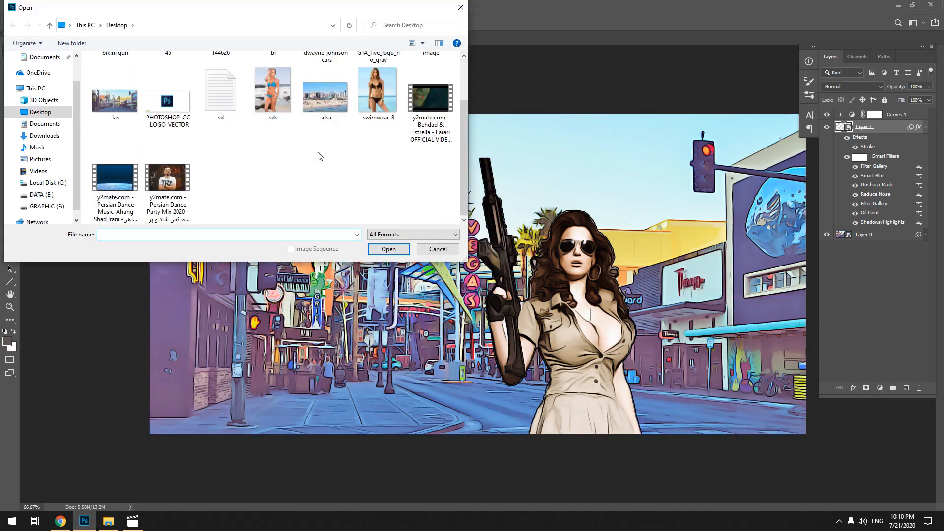
scroll(305, 160, "up", 1)
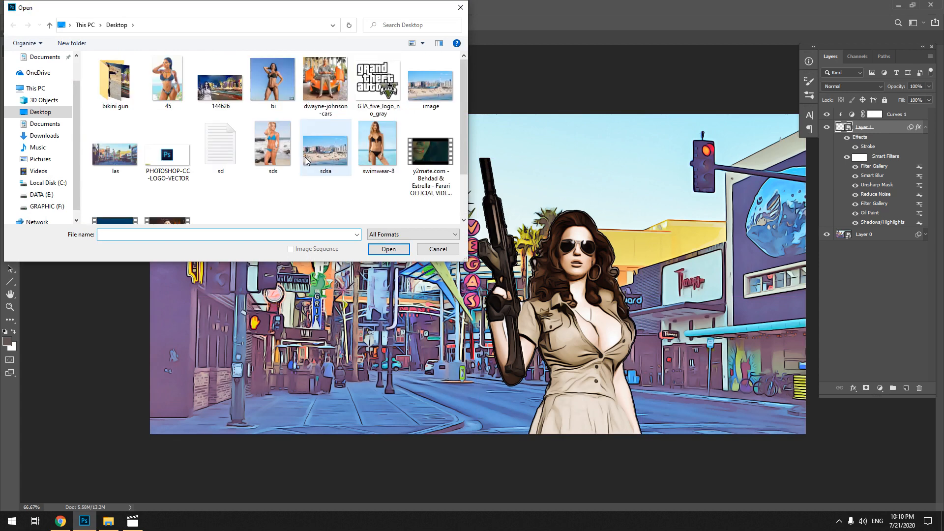
left_click(359, 88)
left_click(388, 249)
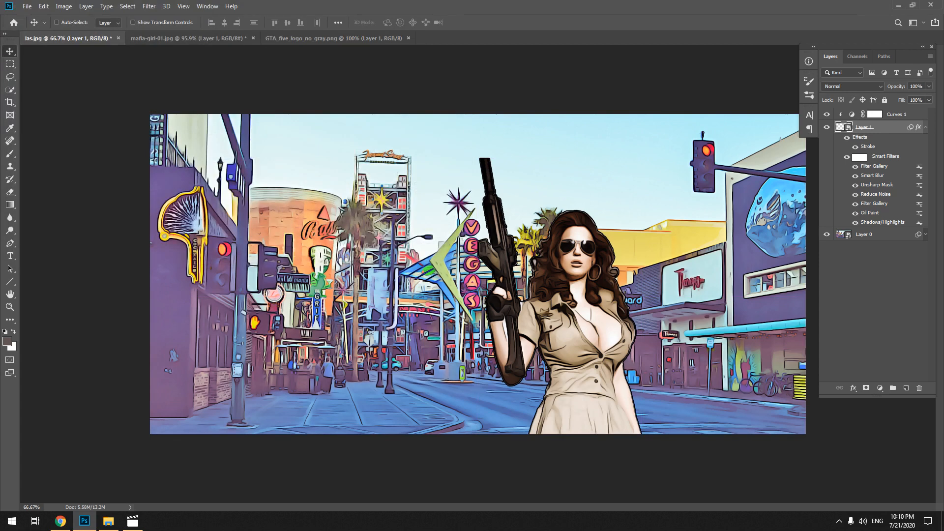
- Bring the logo into las.jpg, move its layer above Curves 1, and release its clipping mask
left_click_drag(488, 267, 448, 274)
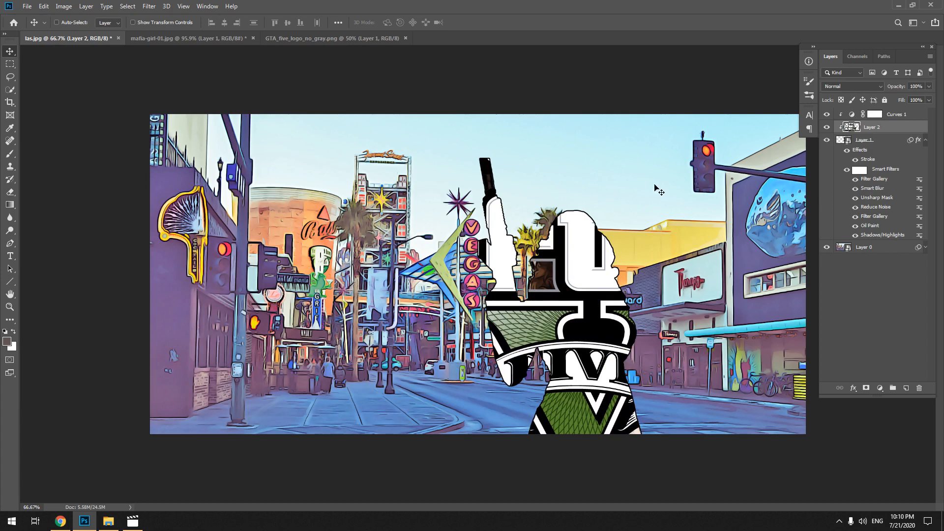
left_click_drag(888, 128, 891, 110)
right_click(887, 119)
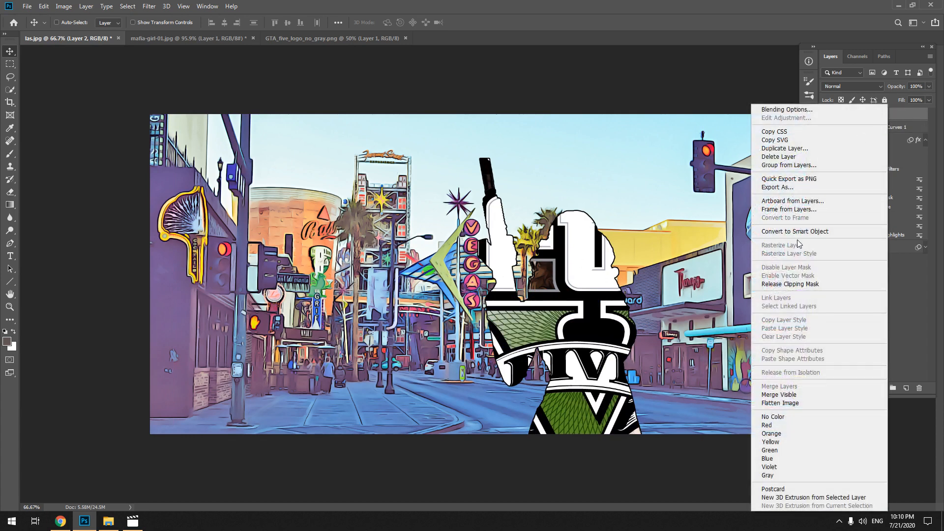
left_click(790, 284)
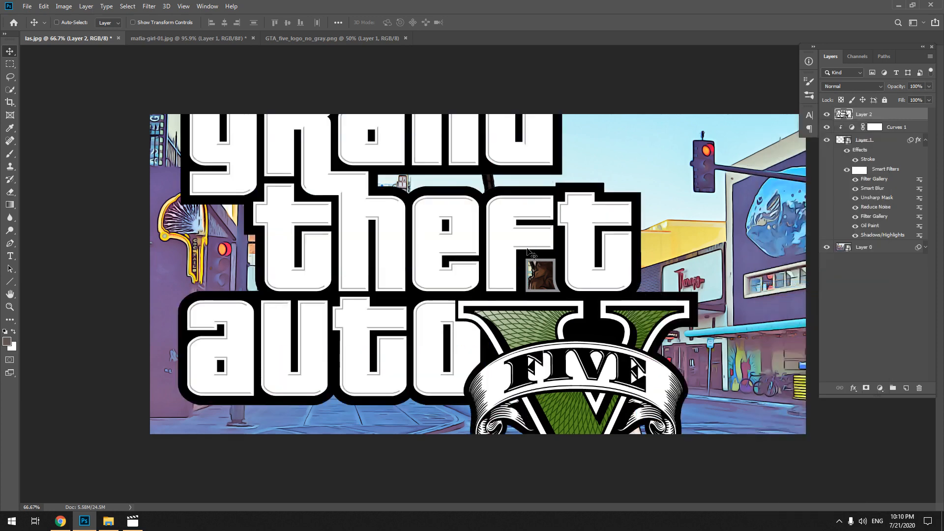
- Scale the logo down and place it in the lower-left corner of the street image, then deselect its layer
key("ctrl+t")
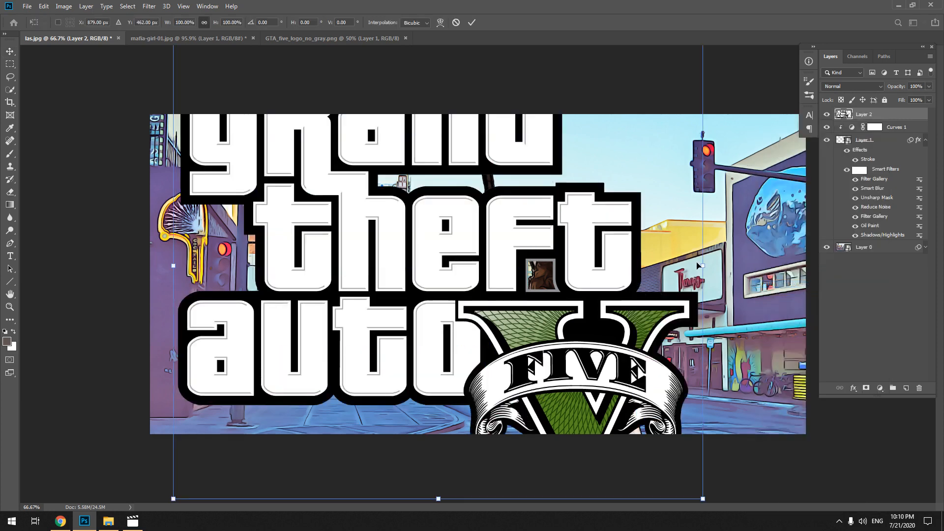
left_click_drag(697, 263, 317, 284)
left_click_drag(333, 277, 348, 264)
mouse_move(270, 344)
left_mouse_down()
mouse_move(290, 338)
mouse_move(277, 342)
left_mouse_up()
key("Return")
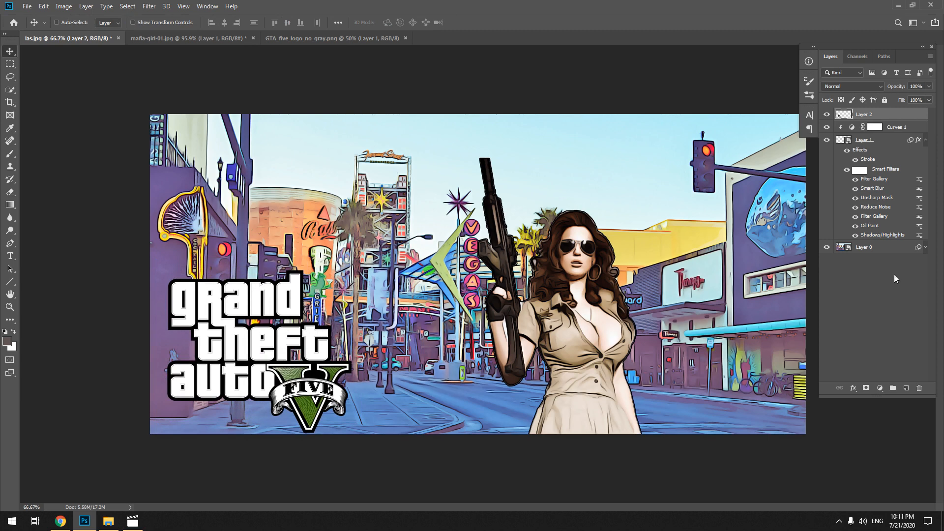
left_click(896, 289)
key("ctrl")
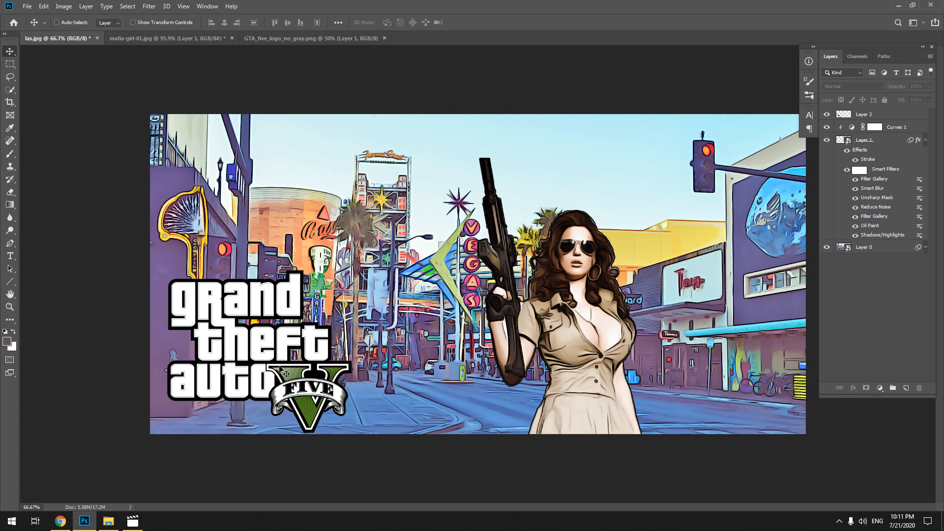
- Select the woman's layer, Layer 1, and enlarge her slightly with Free Transform
left_click(585, 277)
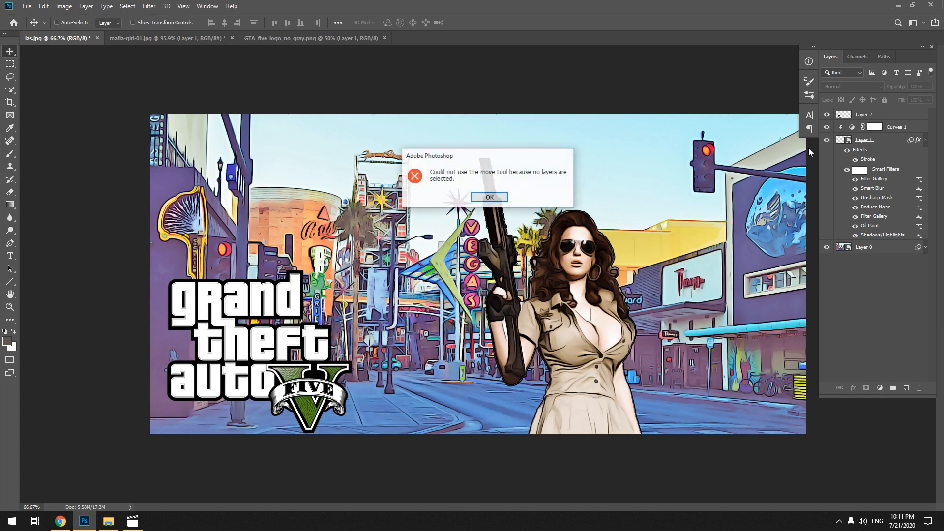
left_click(489, 197)
left_click(882, 141)
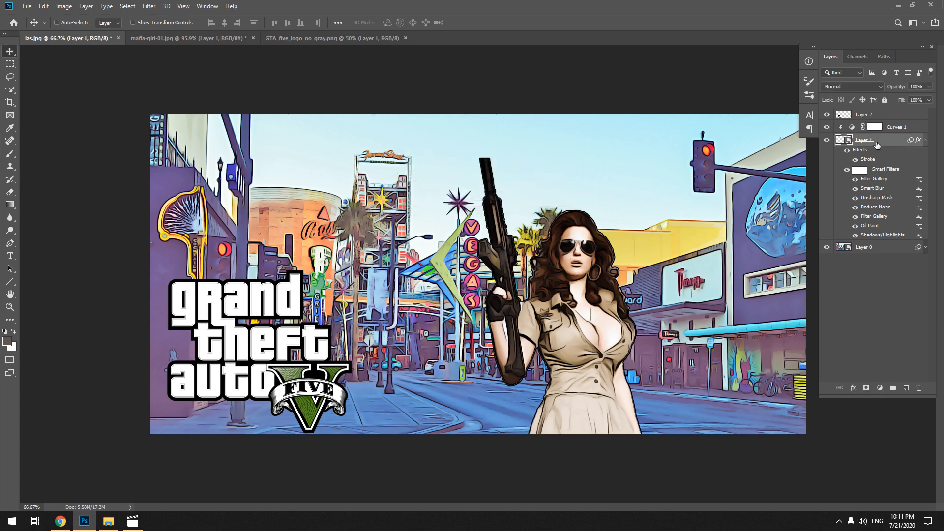
key("ctrl+t")
left_click_drag(643, 156, 659, 135)
key("Return")
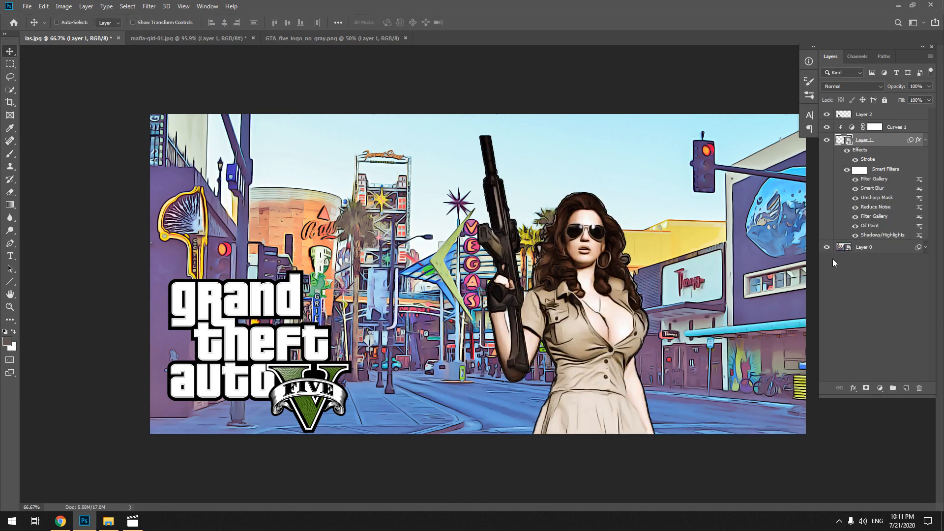
- Collapse Layer 1's list of effects and smart filters and deselect all layers
left_click(925, 140)
left_click(884, 217)
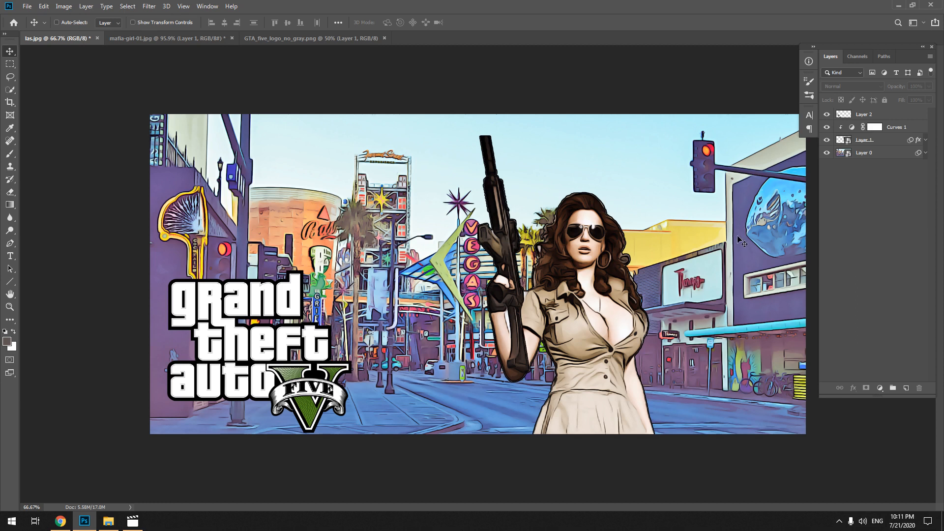
key("ctrl+space")
left_click_drag(753, 238, 745, 244)
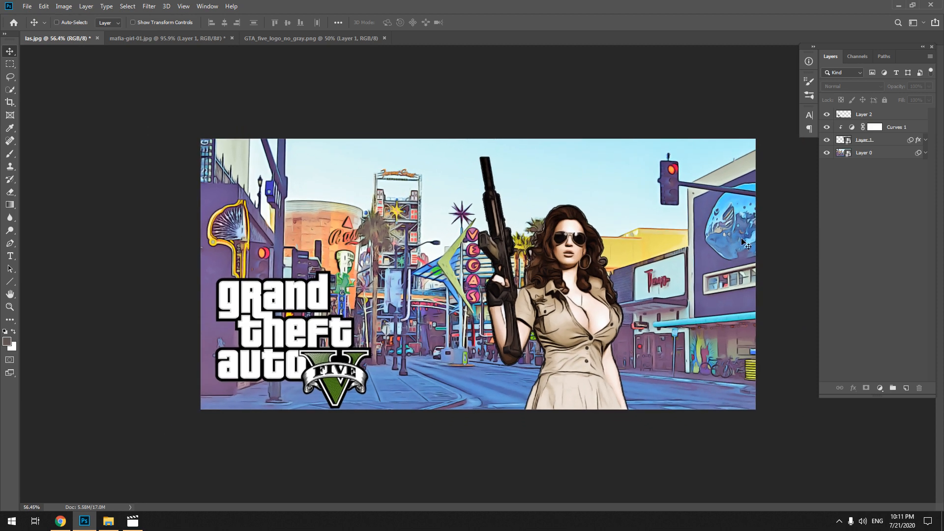